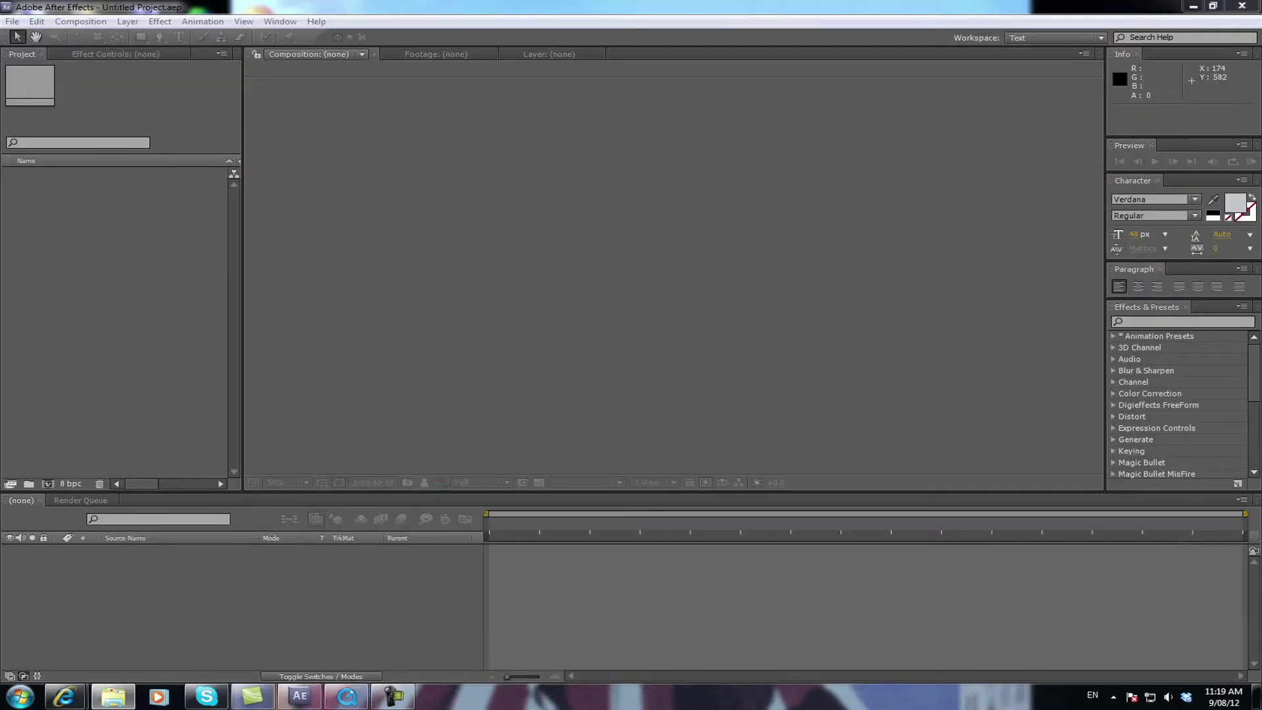
- Import RAWGreen for vid.mov, build a comp from it, preview its frames, then import dunes041.jpg
{"action": "left_click_drag", "start_coordinate": [1261, 276], "coordinate": [127, 267]}
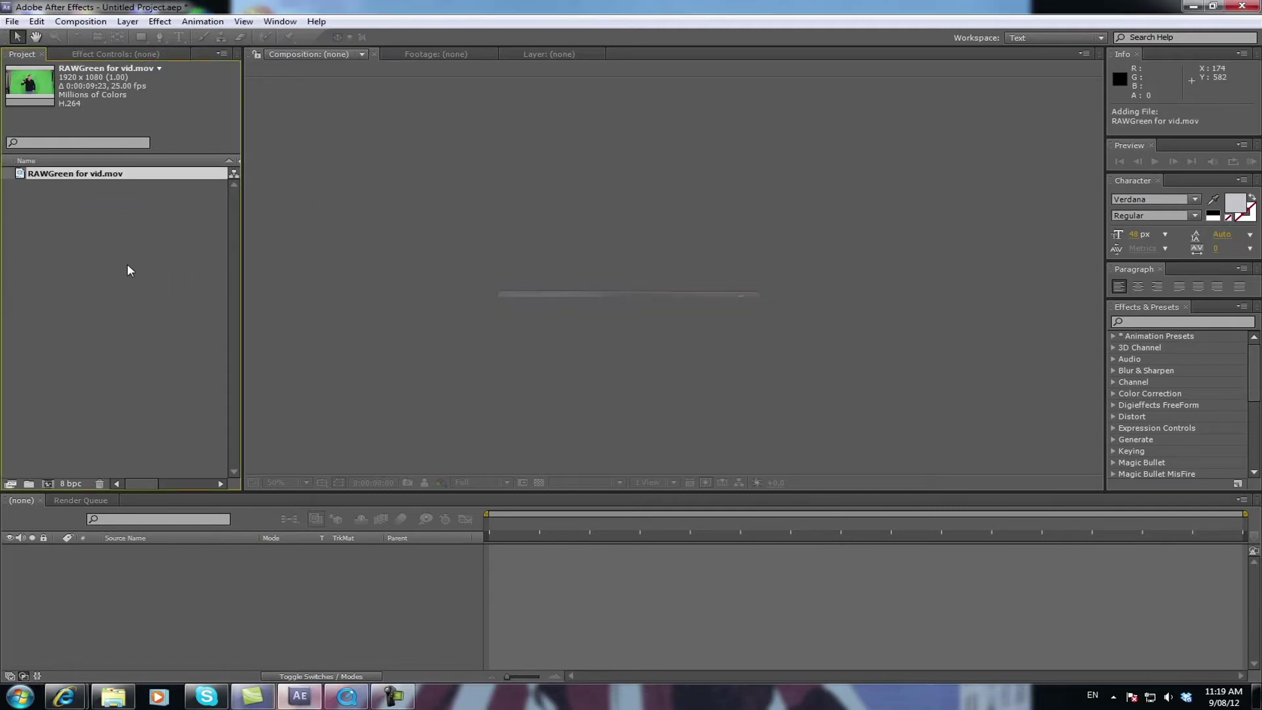
{"action": "left_click_drag", "start_coordinate": [75, 174], "coordinate": [223, 572]}
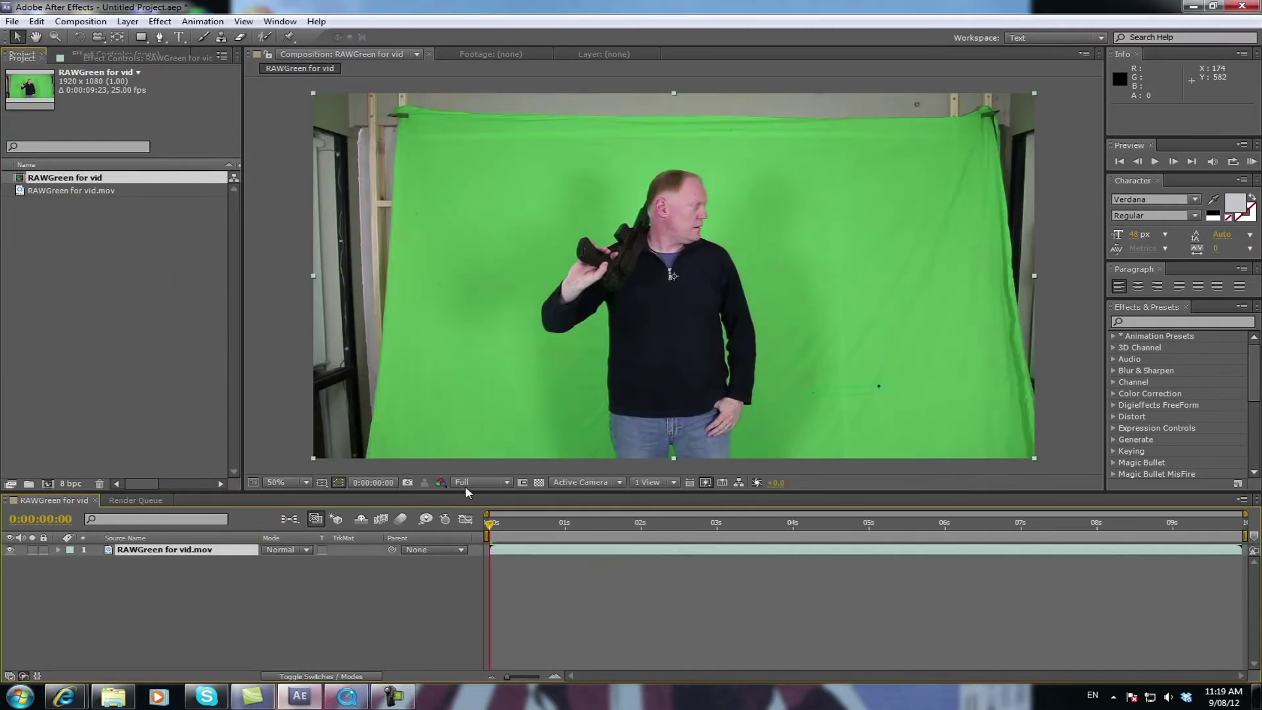
{"action": "left_click_drag", "start_coordinate": [494, 531], "coordinate": [1069, 521]}
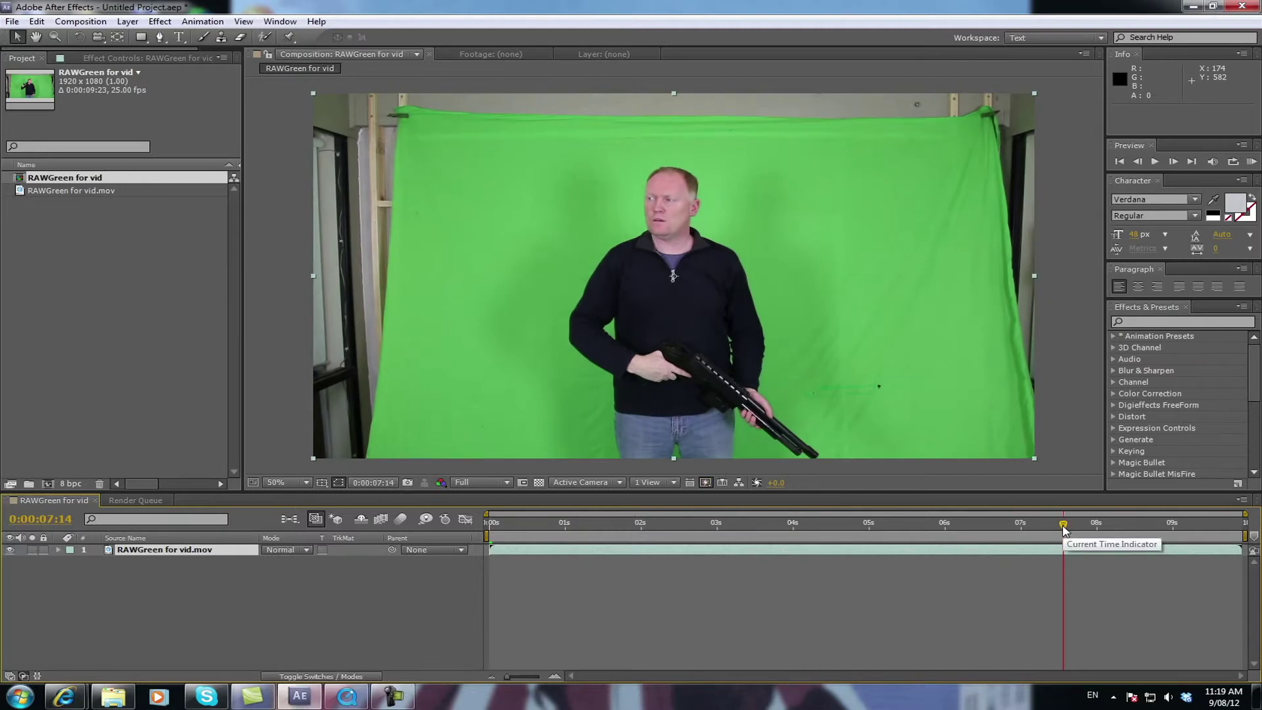
{"action": "left_click_drag", "start_coordinate": [1065, 526], "coordinate": [1184, 549]}
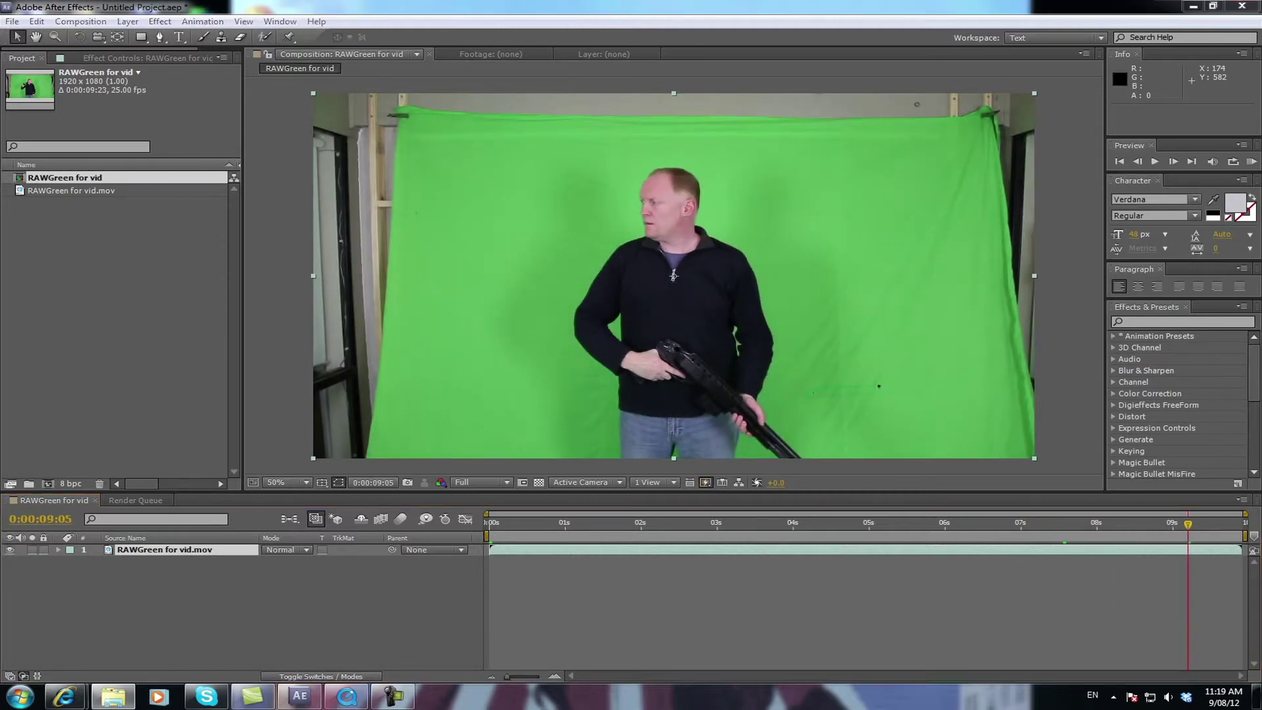
{"action": "left_click_drag", "start_coordinate": [1087, 252], "coordinate": [120, 291]}
- Add dunes041.jpg to the comp, fit and stretch it to fill the frame, and move it below the clip
{"action": "left_click_drag", "start_coordinate": [68, 180], "coordinate": [169, 539]}
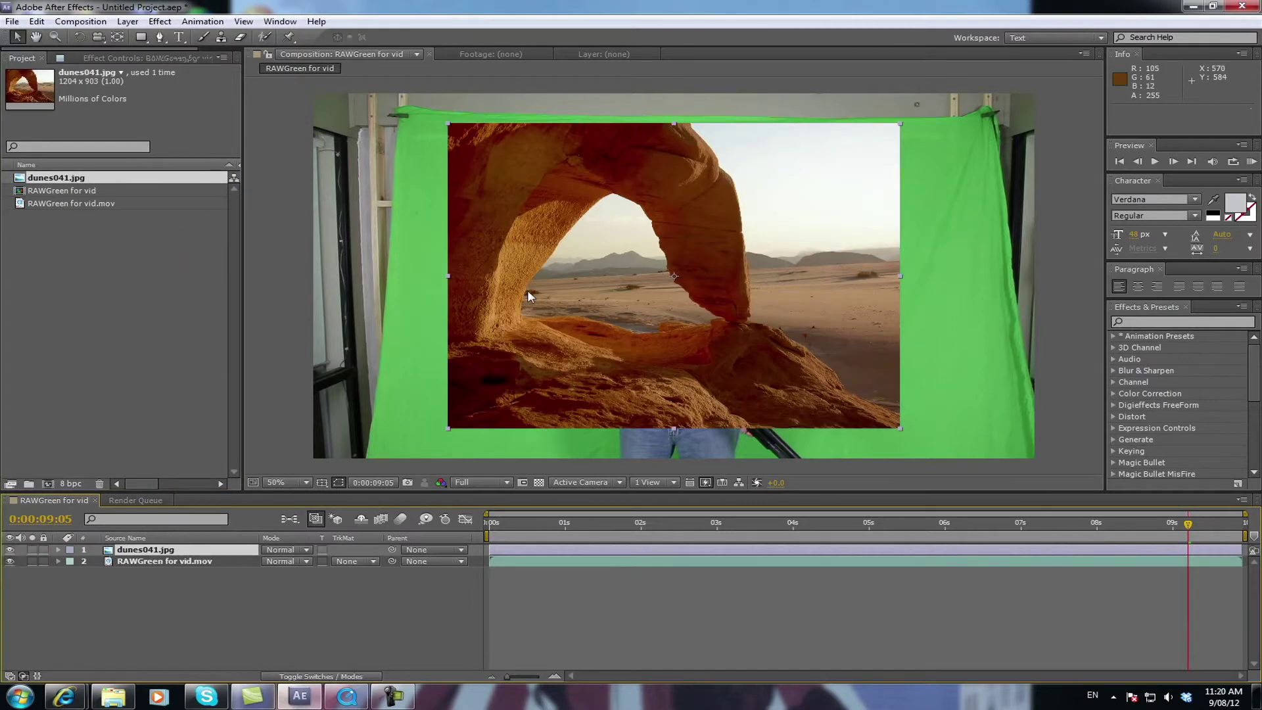
{"action": "right_click", "coordinate": [691, 273]}
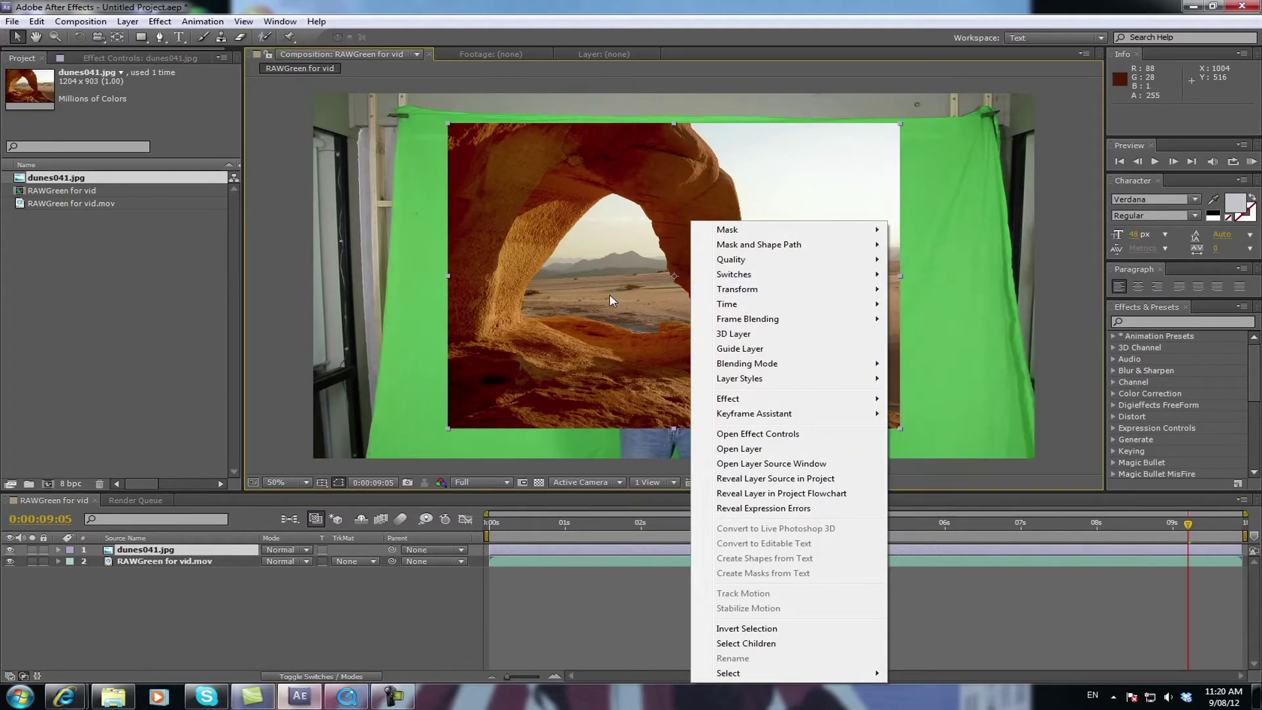
{"action": "right_click", "coordinate": [607, 222]}
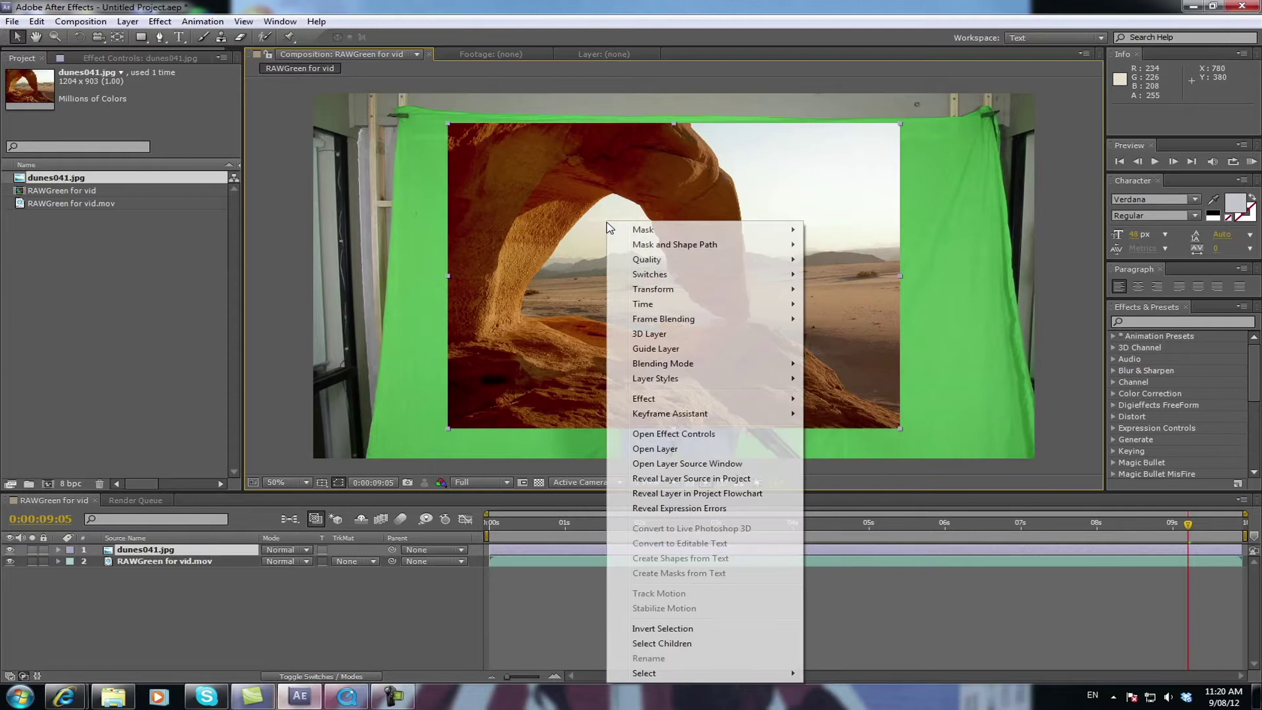
{"action": "mouse_move", "coordinate": [709, 300]}
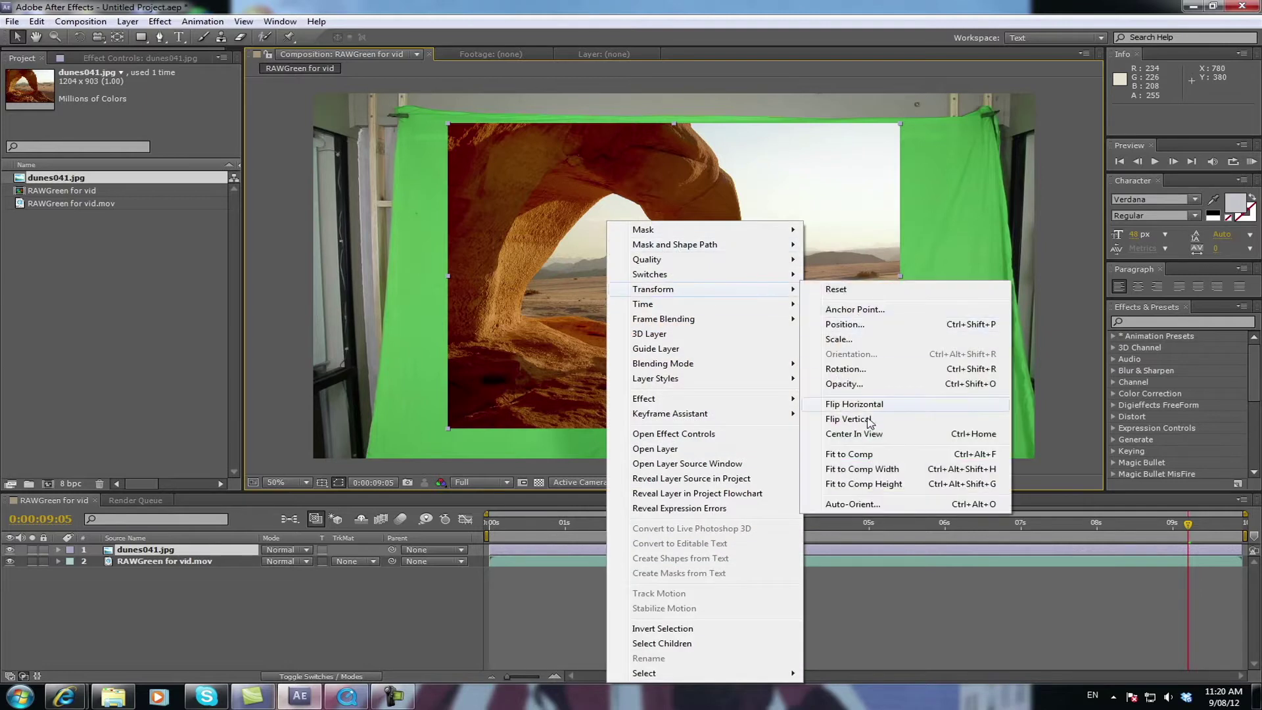
{"action": "left_click", "coordinate": [854, 454]}
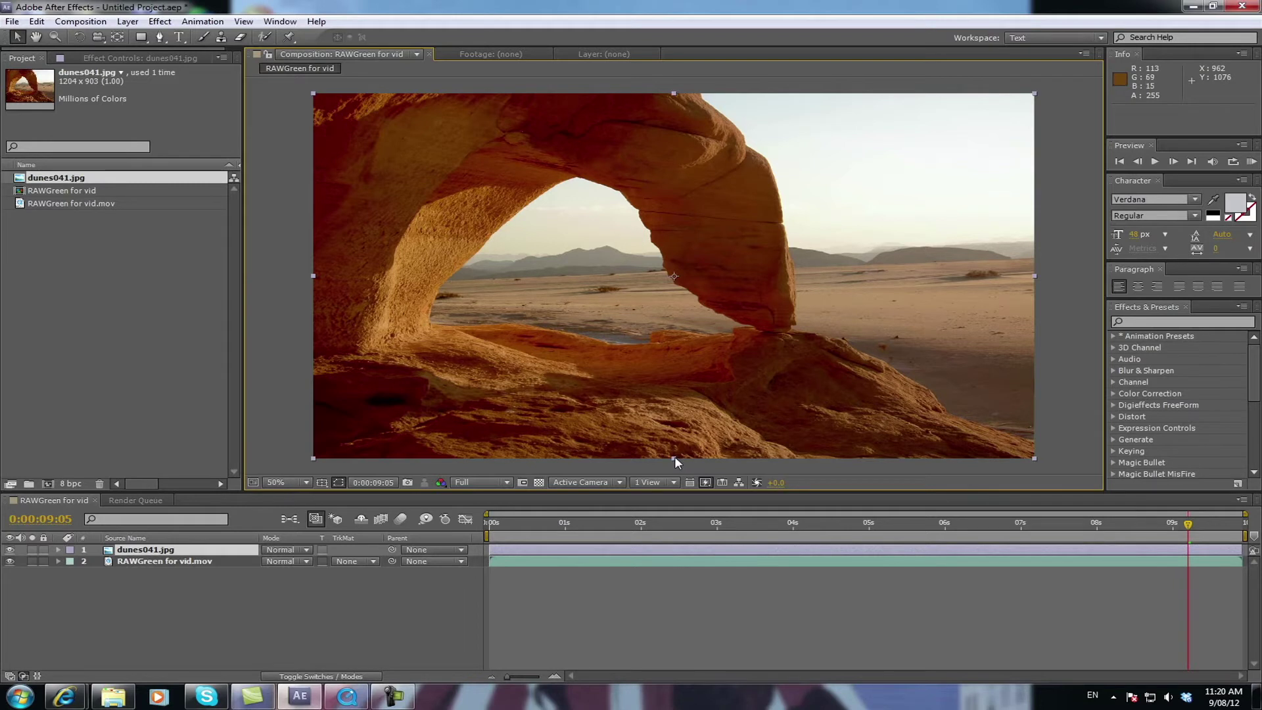
{"action": "left_click_drag", "start_coordinate": [674, 458], "coordinate": [673, 471]}
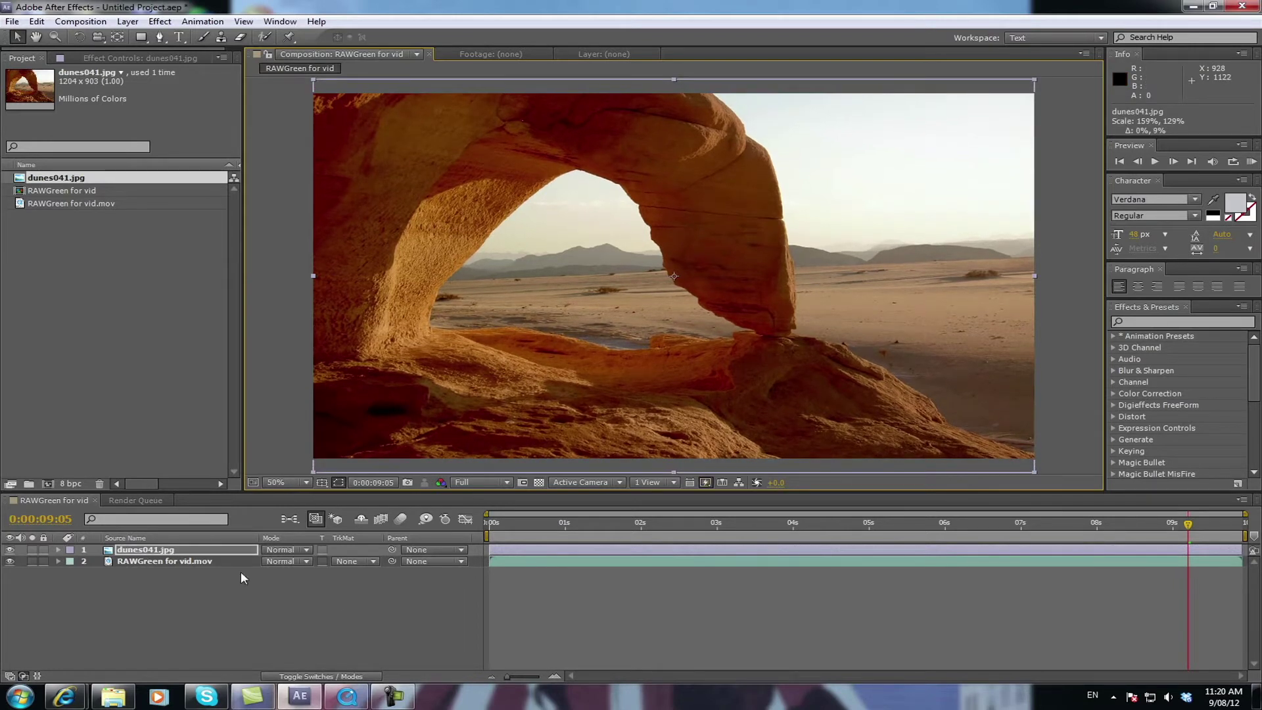
{"action": "left_click_drag", "start_coordinate": [135, 555], "coordinate": [136, 566]}
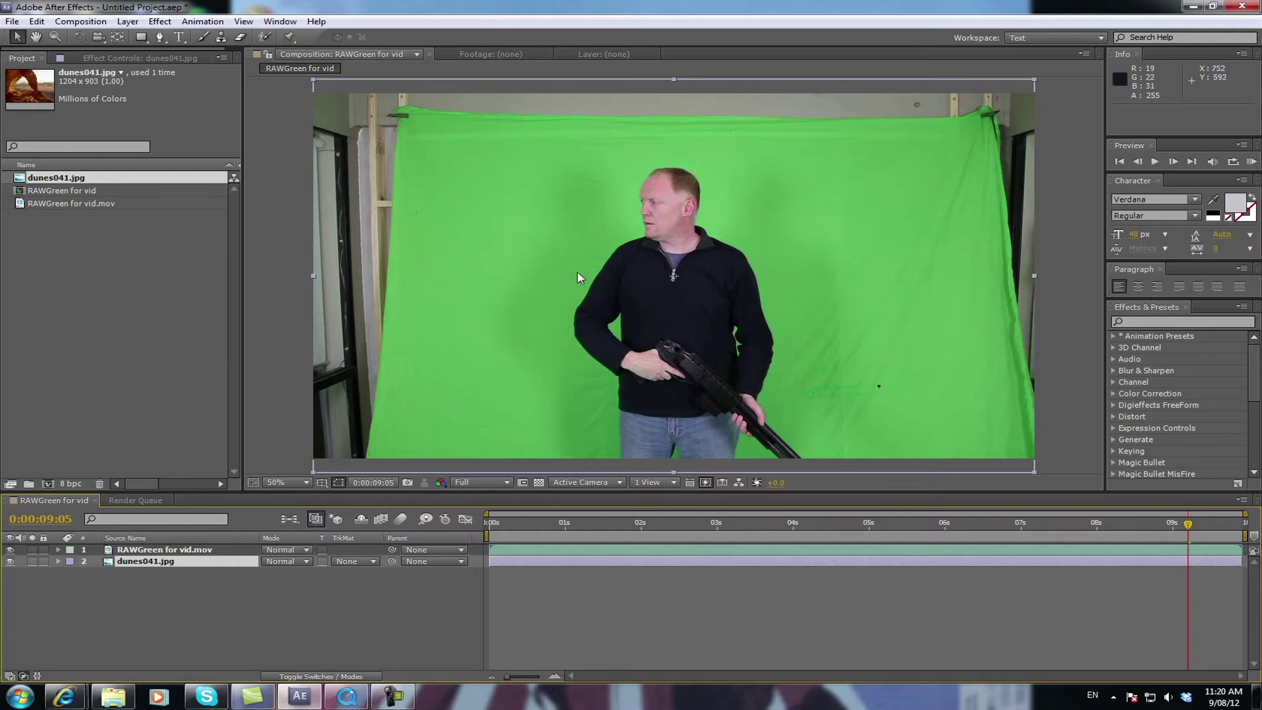
- Select the RAWGreen for vid.mov layer, show its Effect Controls, and move to around 3 seconds
{"action": "left_click", "coordinate": [509, 551]}
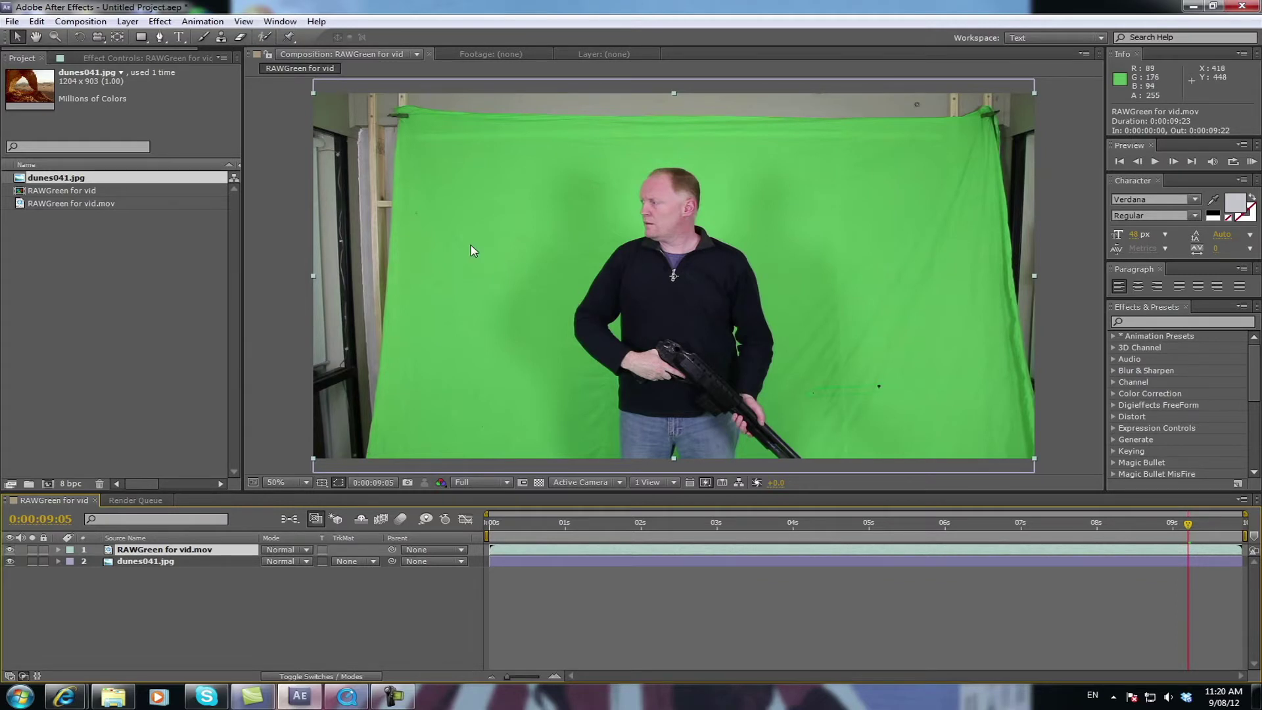
{"action": "left_click", "coordinate": [189, 56]}
{"action": "key", "text": "ctrl+z"}
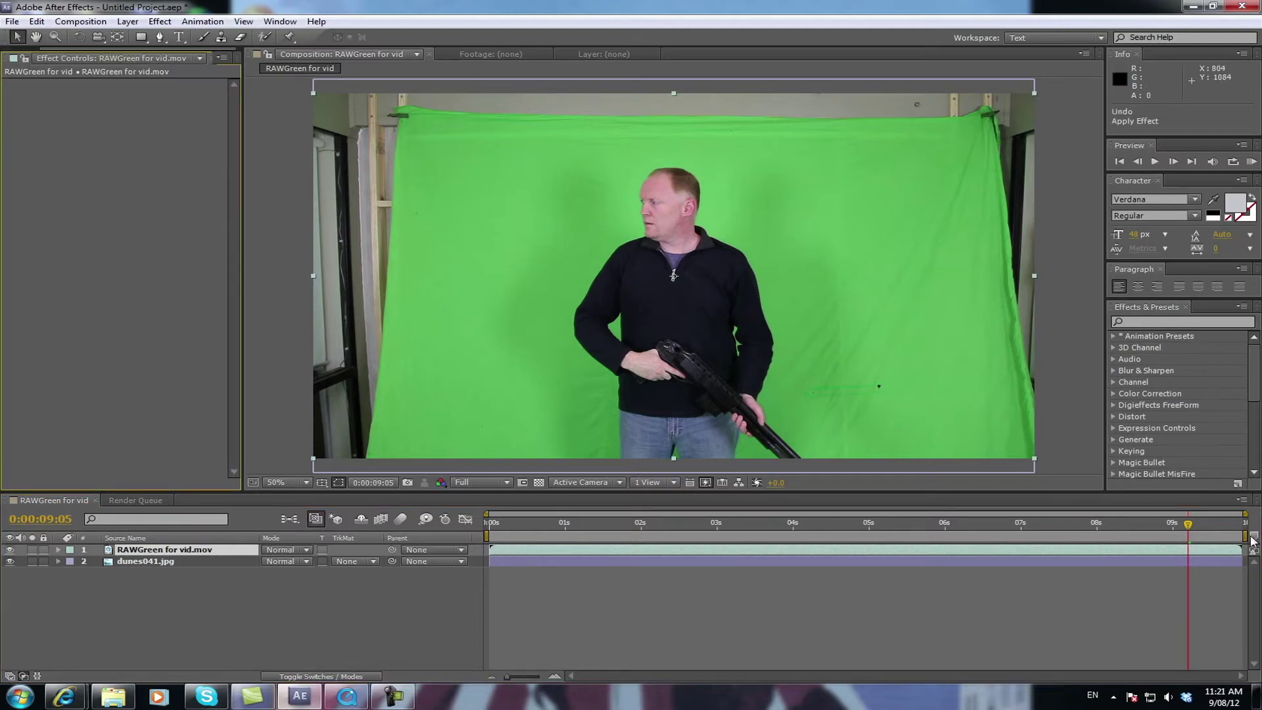
{"action": "left_click", "coordinate": [1191, 524]}
{"action": "left_click_drag", "start_coordinate": [1245, 526], "coordinate": [930, 542]}
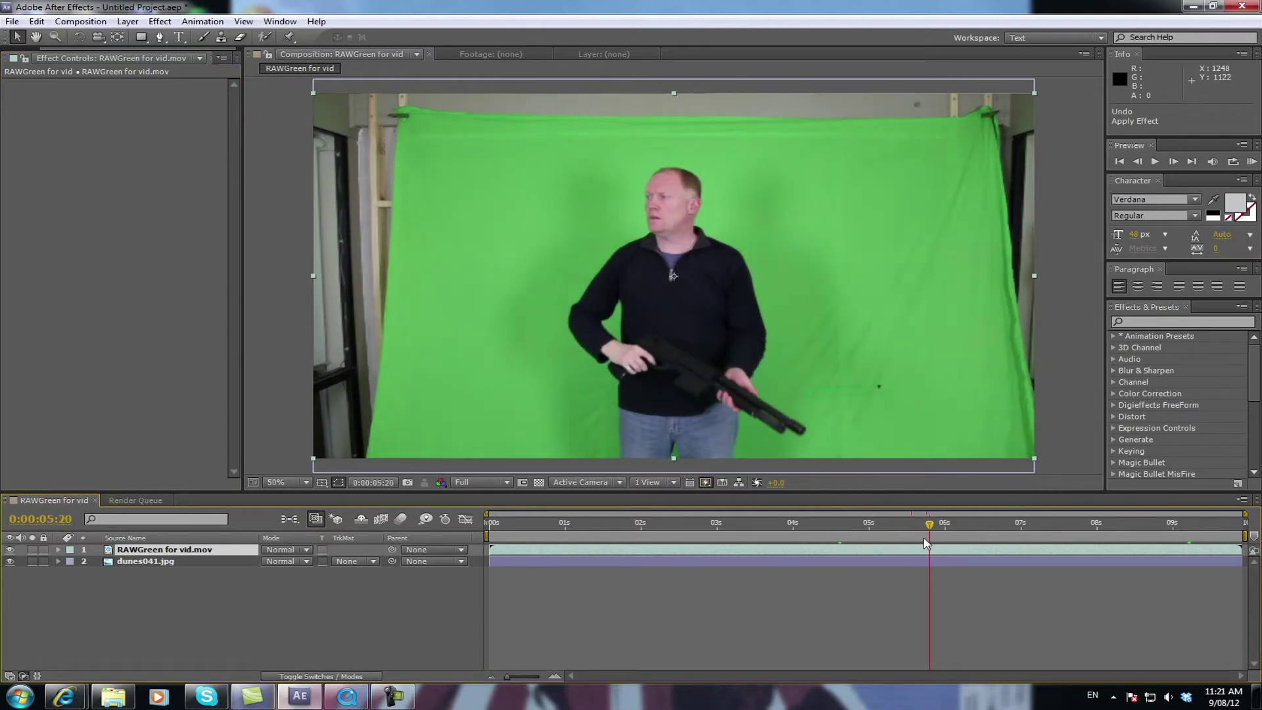
- Draw a closed 12-point Pen mask around the man on the green-screen layer and check another frame
{"action": "left_click", "coordinate": [160, 38]}
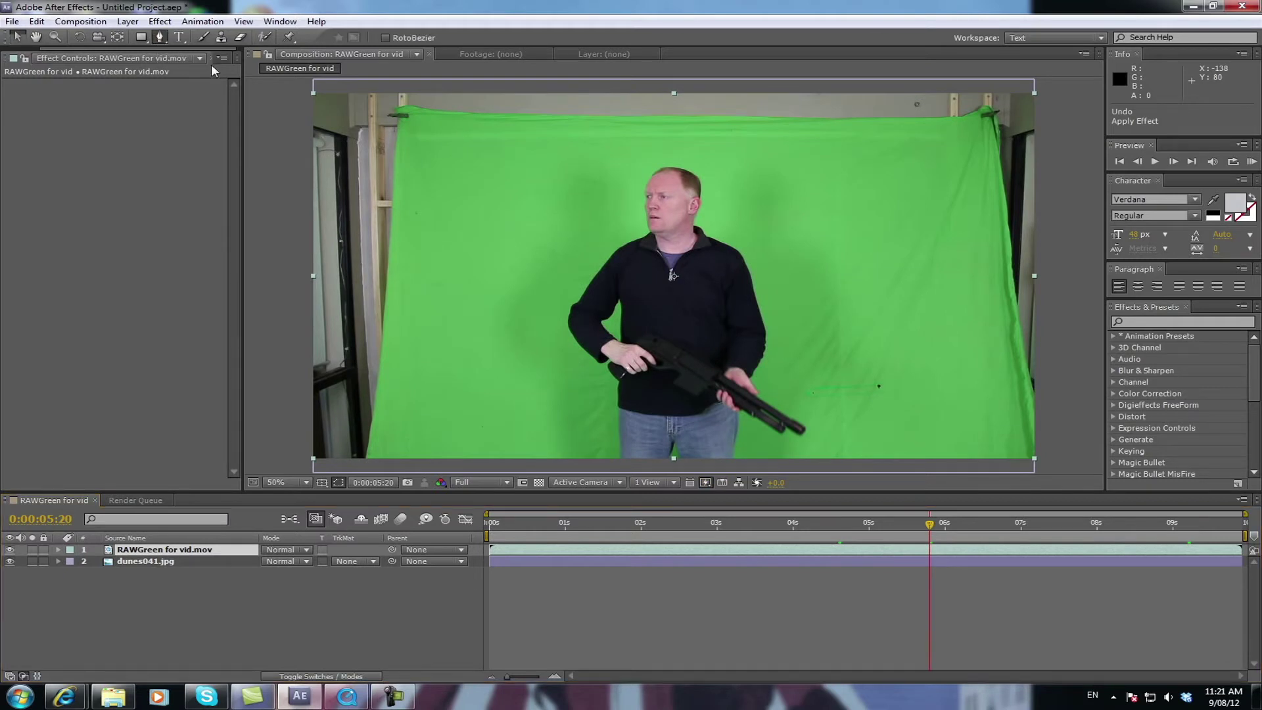
{"action": "left_click", "coordinate": [523, 453]}
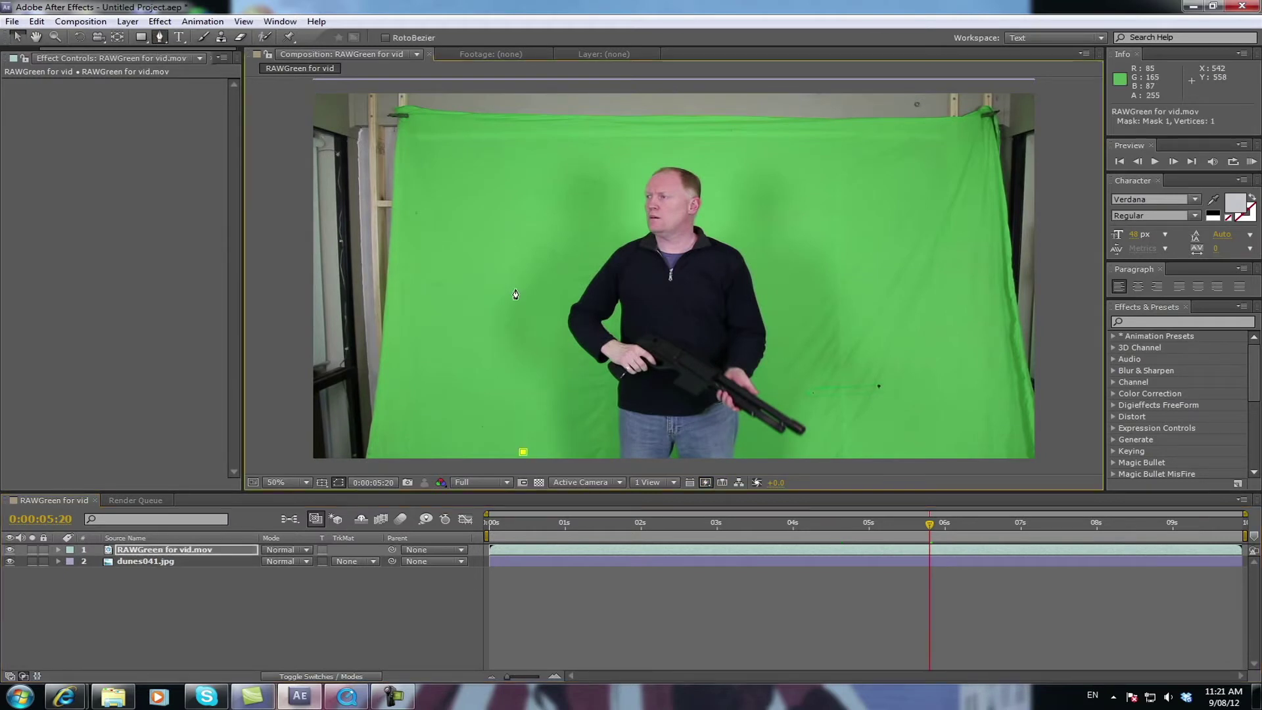
{"action": "left_click", "coordinate": [514, 338]}
{"action": "left_click", "coordinate": [519, 248]}
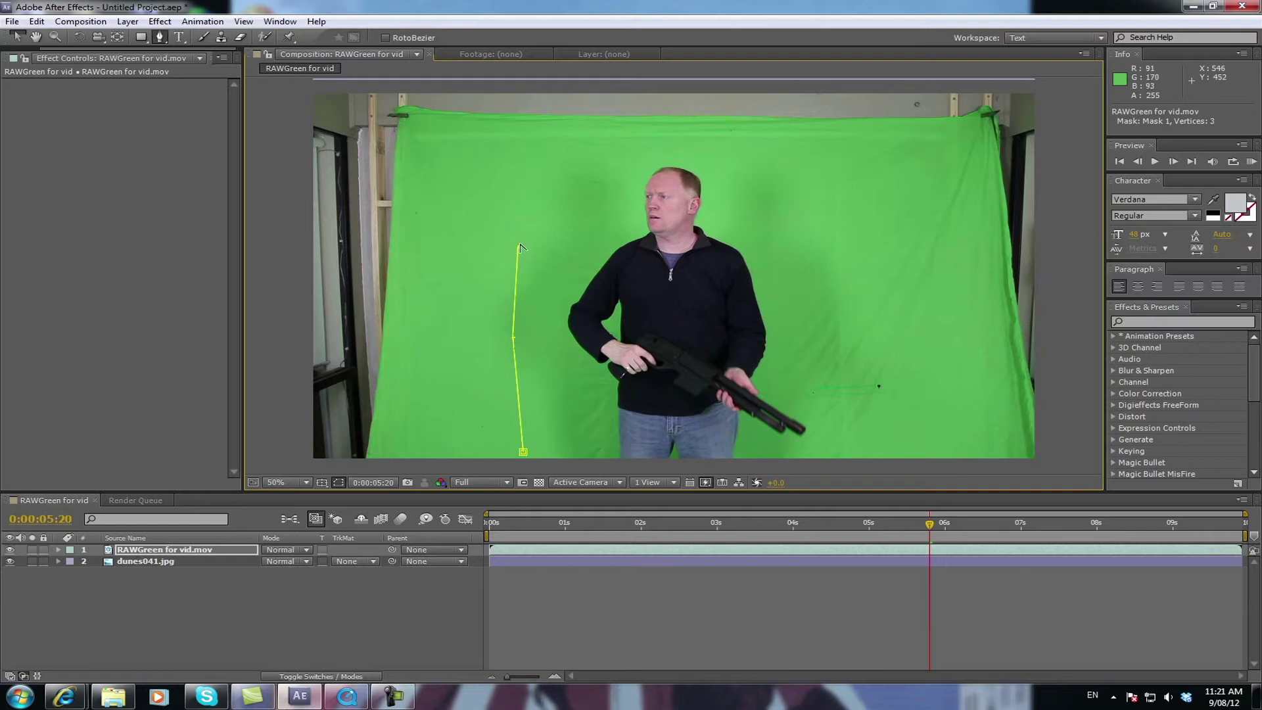
{"action": "left_click", "coordinate": [563, 168]}
{"action": "left_click", "coordinate": [610, 123]}
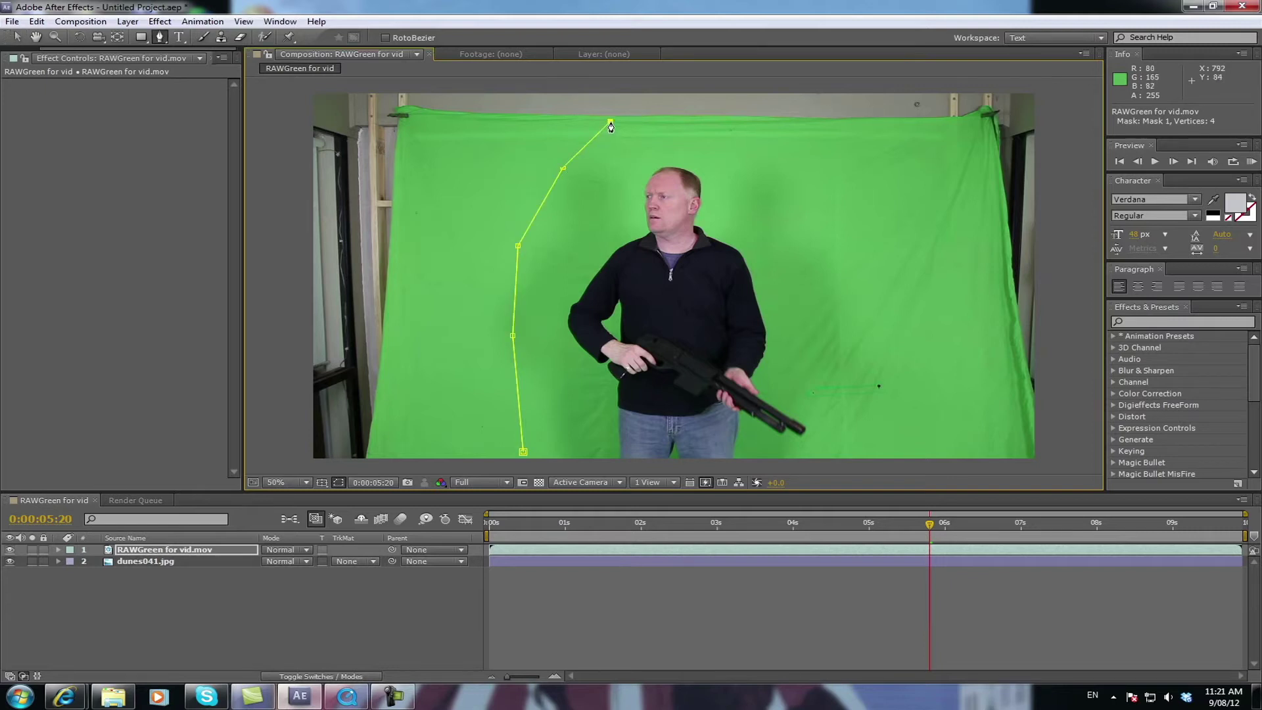
{"action": "left_click", "coordinate": [680, 120]}
{"action": "left_click", "coordinate": [762, 122]}
{"action": "left_click", "coordinate": [820, 196]}
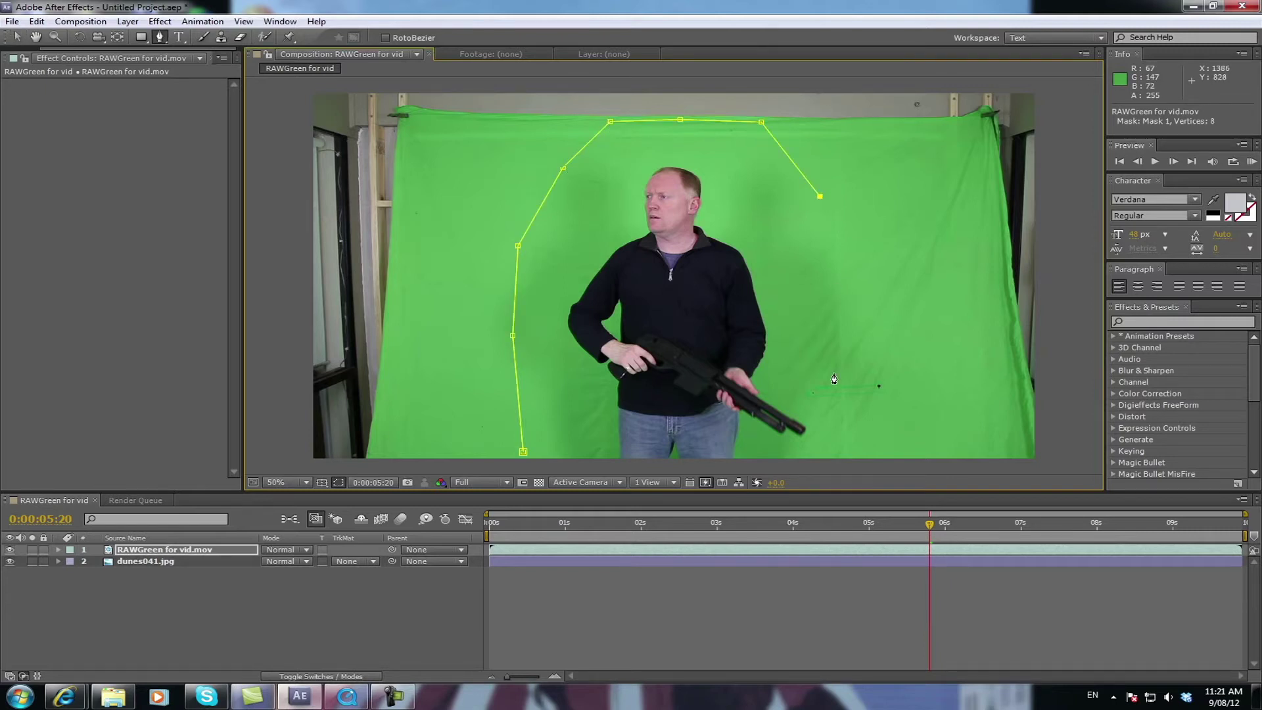
{"action": "left_click", "coordinate": [834, 373]}
{"action": "left_click", "coordinate": [834, 442]}
{"action": "left_click", "coordinate": [836, 464]}
{"action": "left_click", "coordinate": [526, 469]}
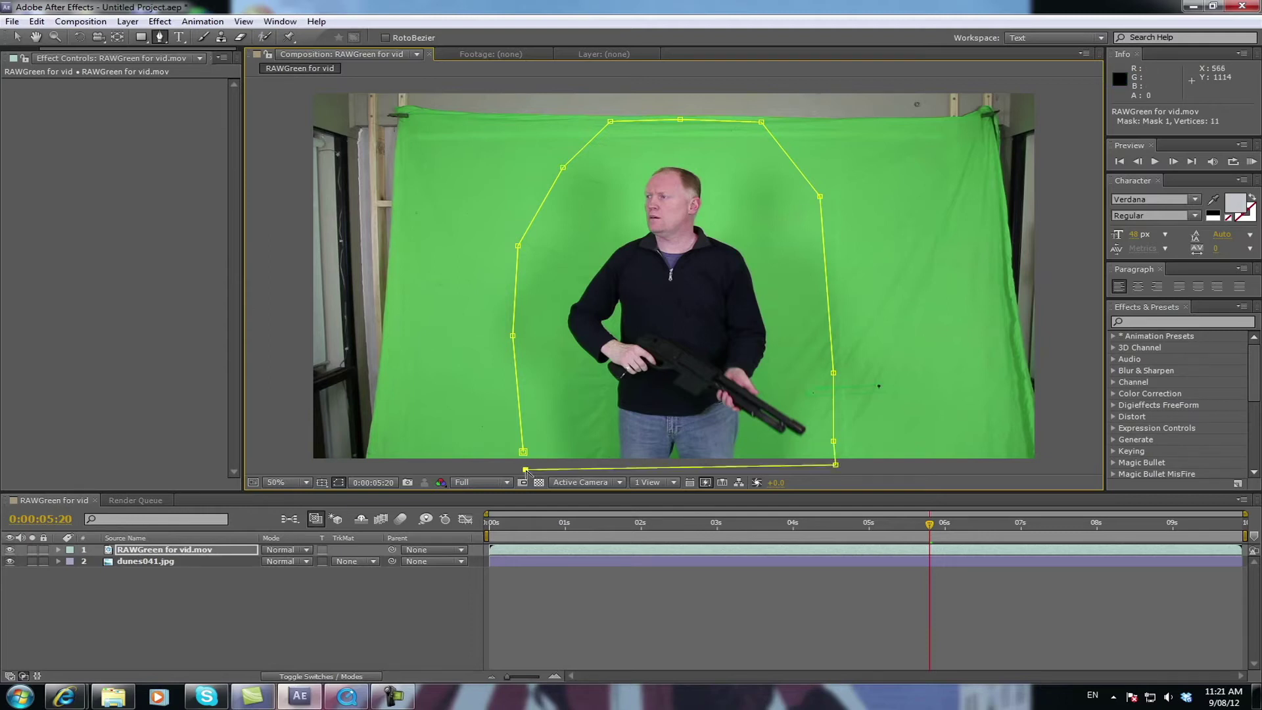
{"action": "left_click", "coordinate": [524, 452]}
{"action": "left_click_drag", "start_coordinate": [772, 524], "coordinate": [485, 536]}
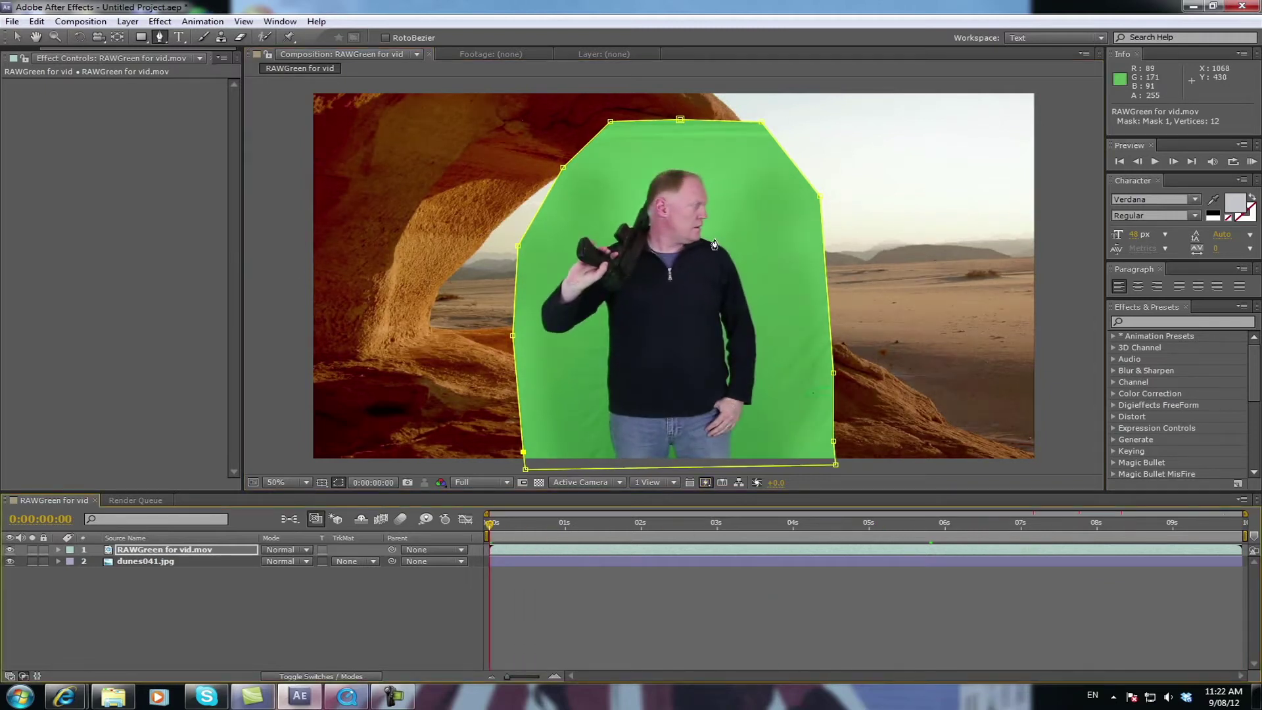
- Apply Keylight (1.2) to the clip and sample a first Screen Colour
{"action": "left_click", "coordinate": [160, 21]}
{"action": "mouse_move", "coordinate": [197, 221]}
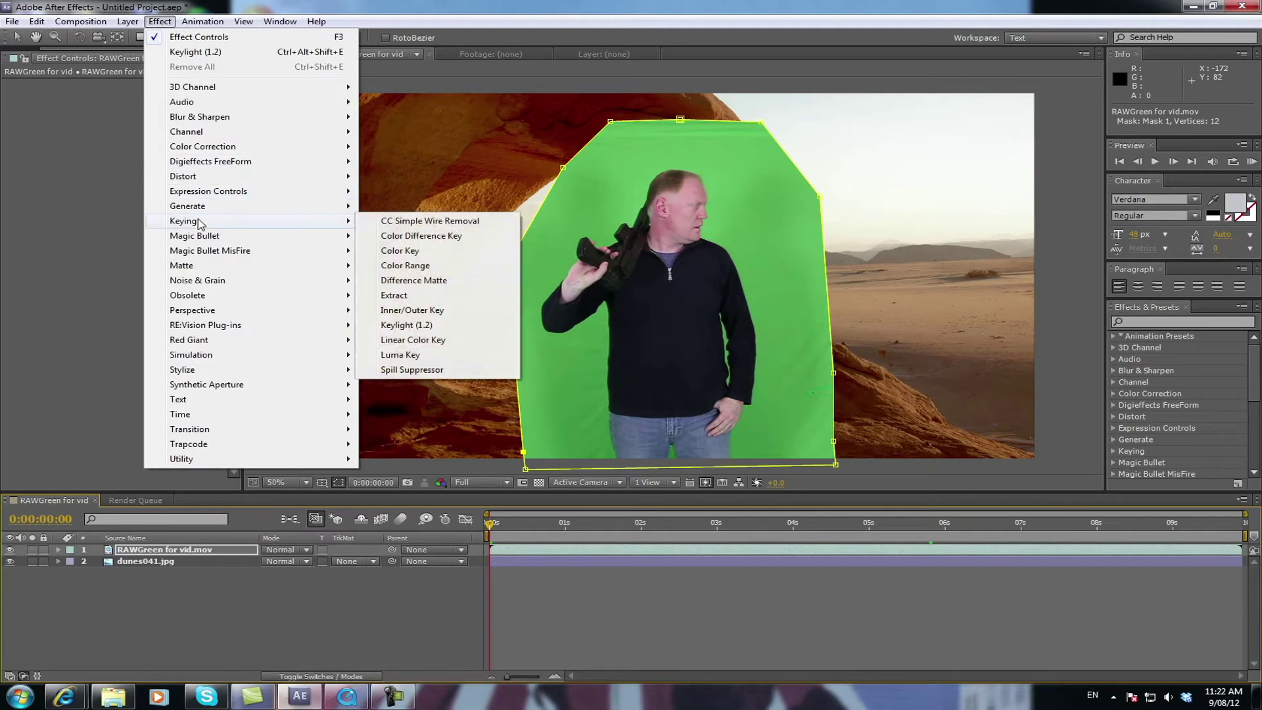
{"action": "left_click", "coordinate": [402, 325]}
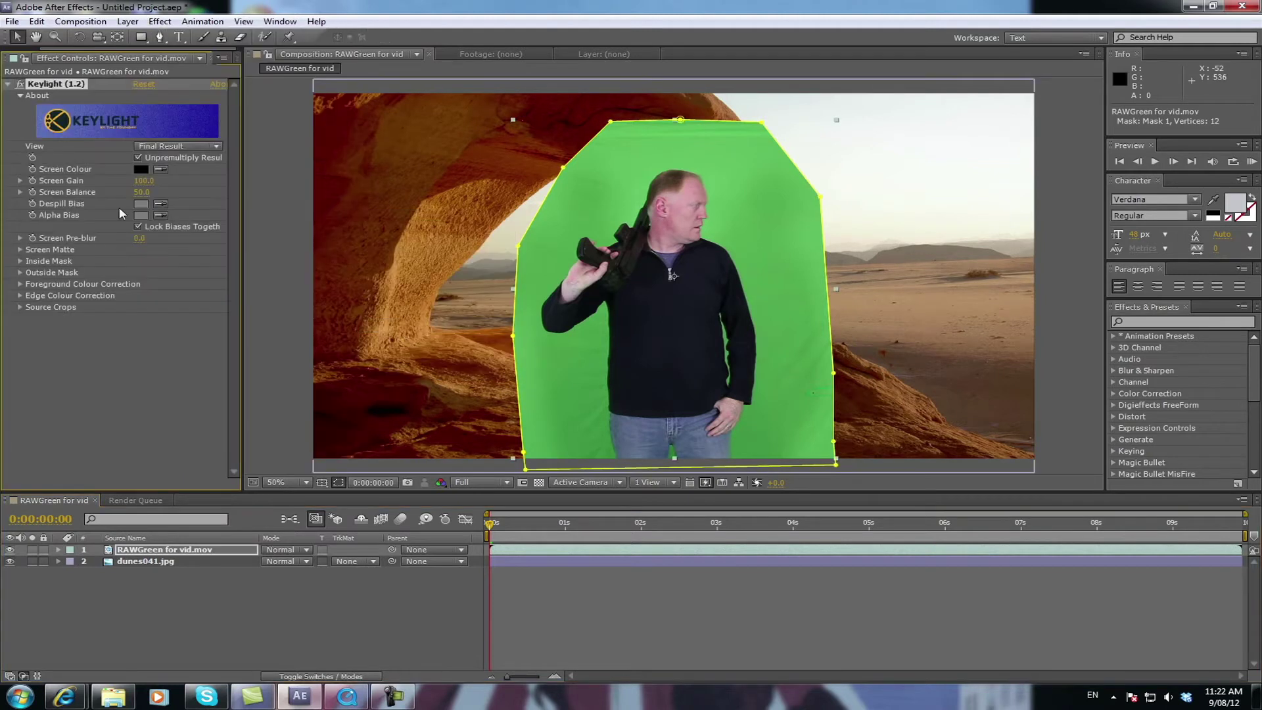
{"action": "left_click", "coordinate": [160, 169]}
{"action": "left_click", "coordinate": [13, 563]}
- Hide the desert layer, show the transparency grid, and resample the green backdrop as Screen Colour
{"action": "left_click", "coordinate": [10, 562]}
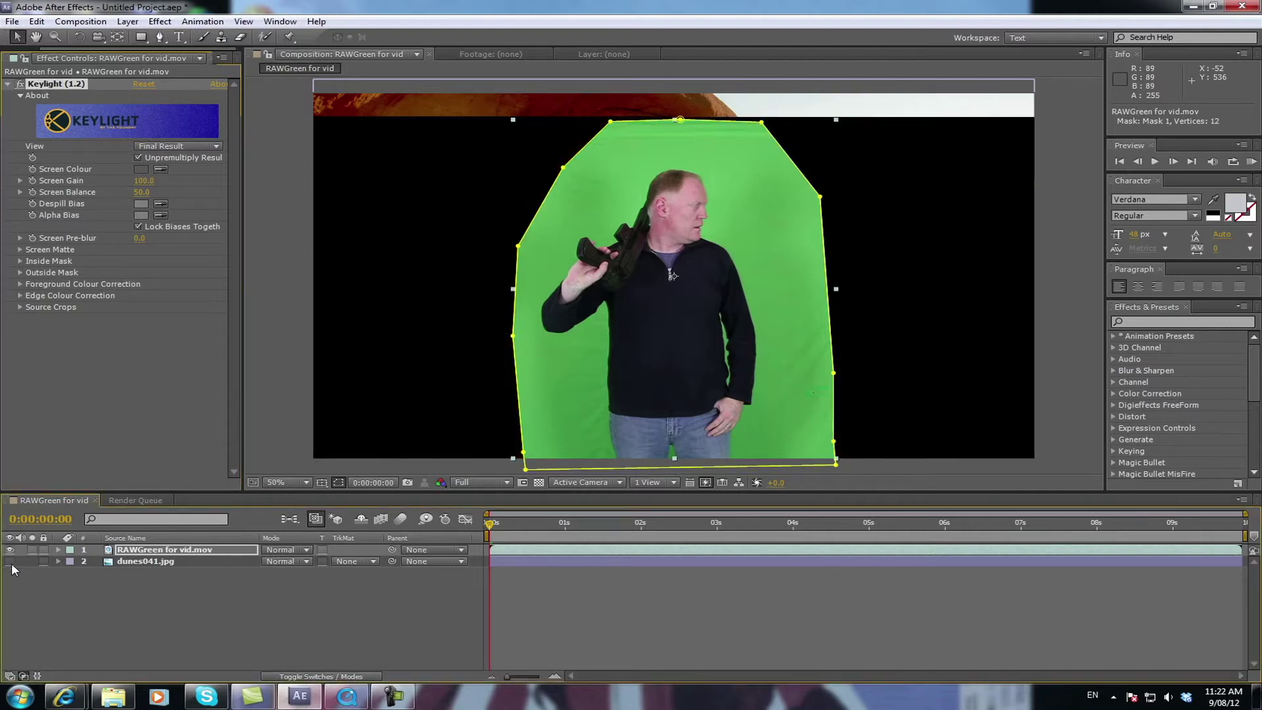
{"action": "left_click", "coordinate": [9, 562]}
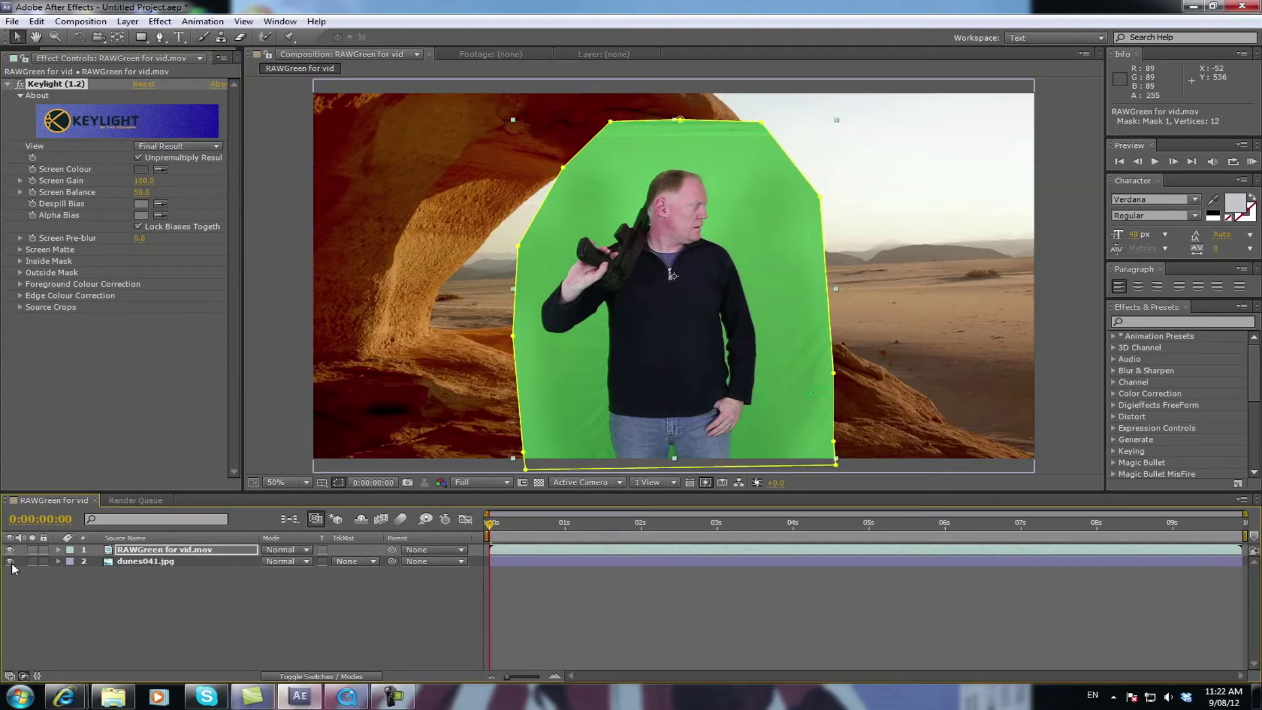
{"action": "left_click", "coordinate": [10, 562]}
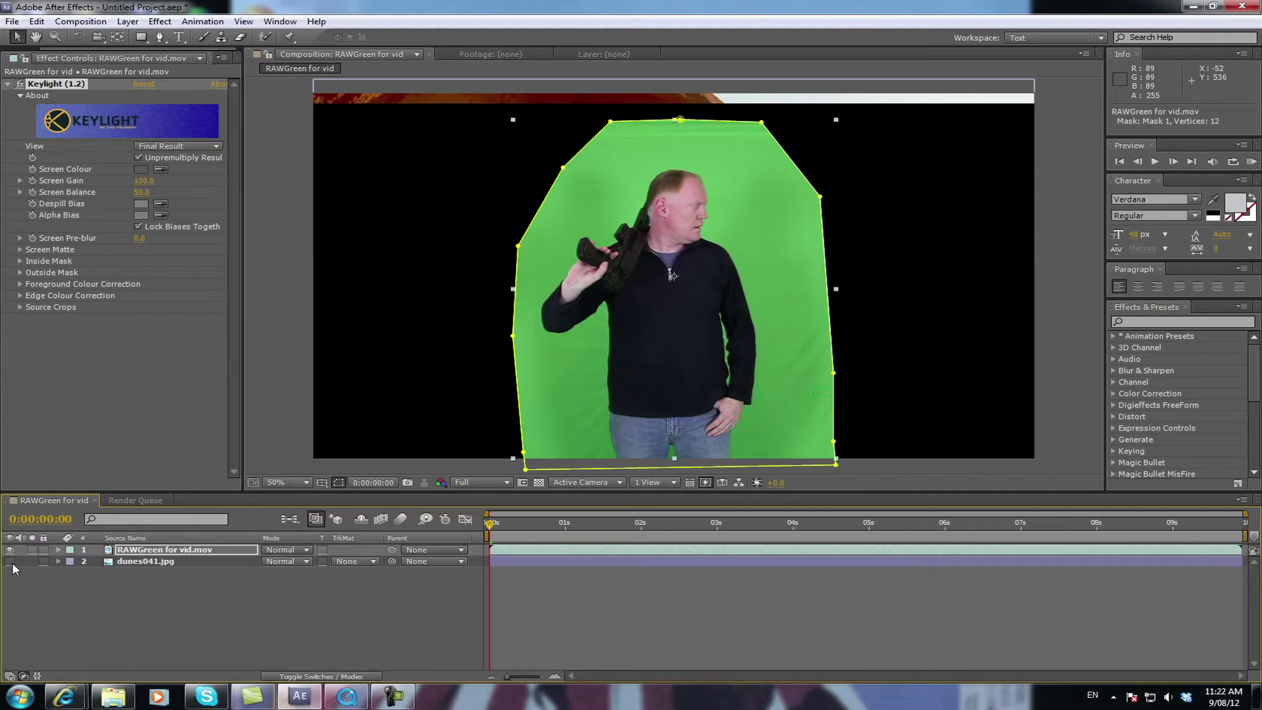
{"action": "left_click", "coordinate": [532, 552]}
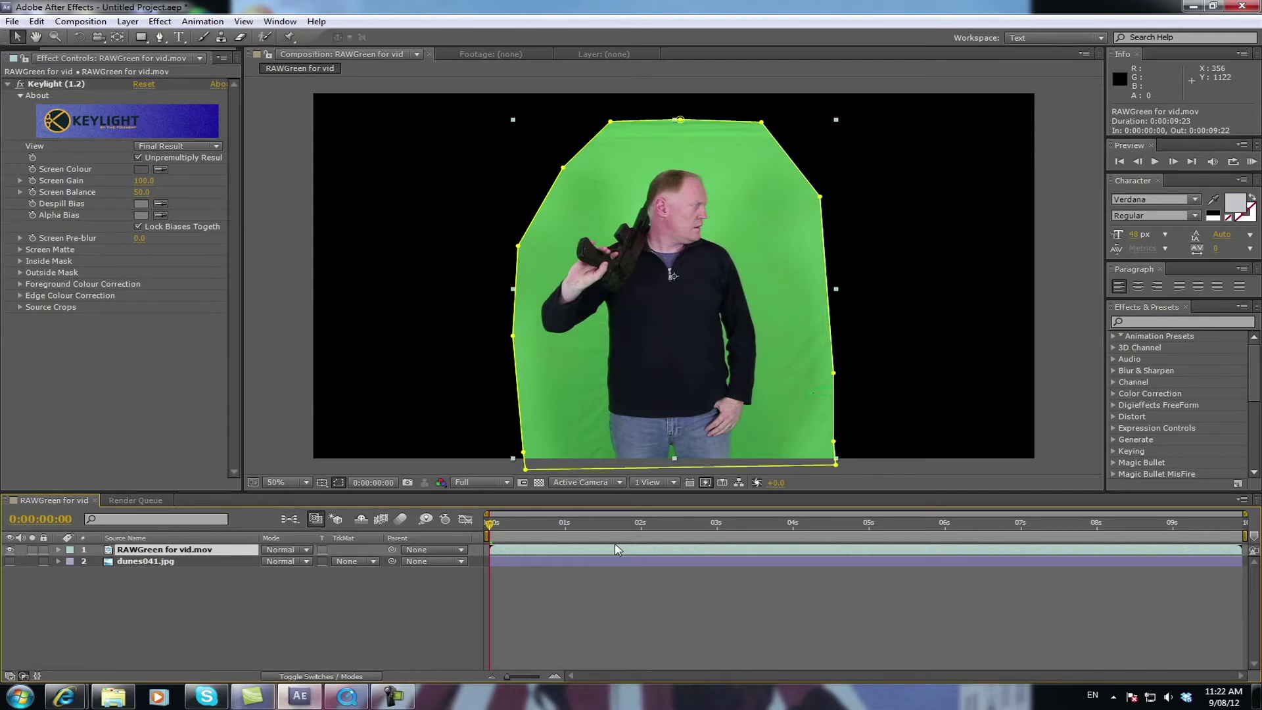
{"action": "left_click", "coordinate": [539, 483]}
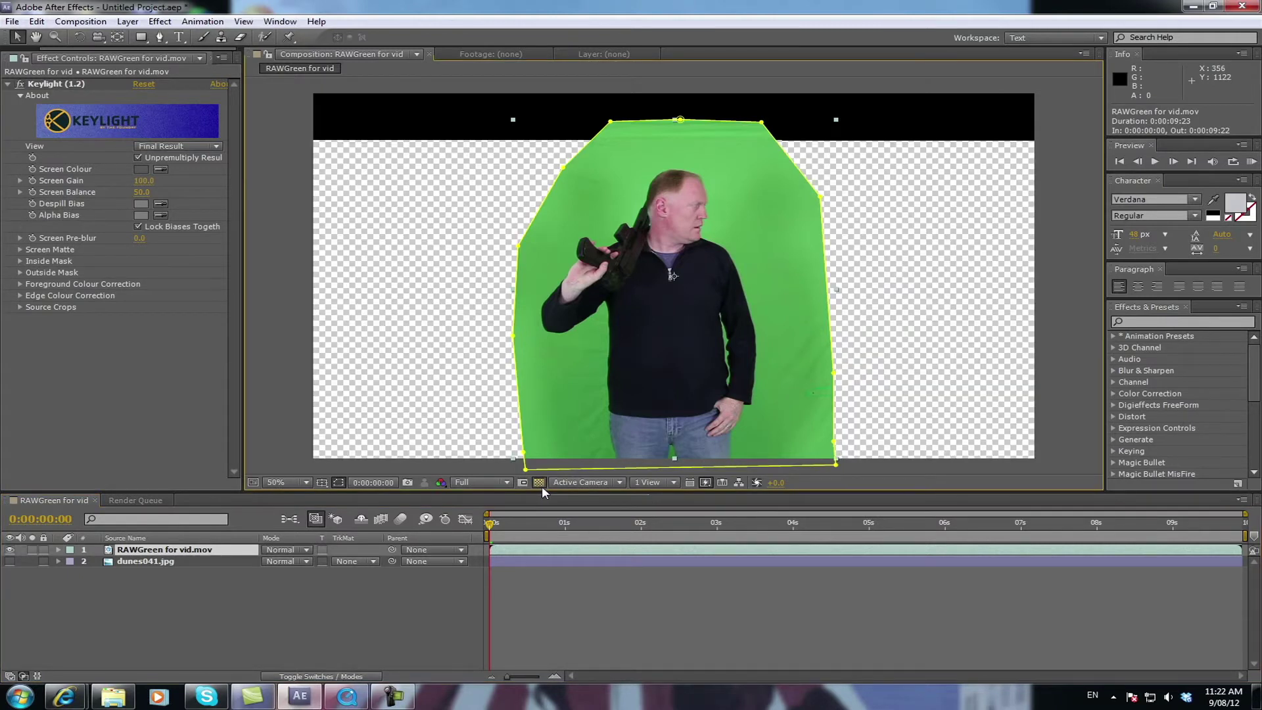
{"action": "left_click", "coordinate": [161, 168]}
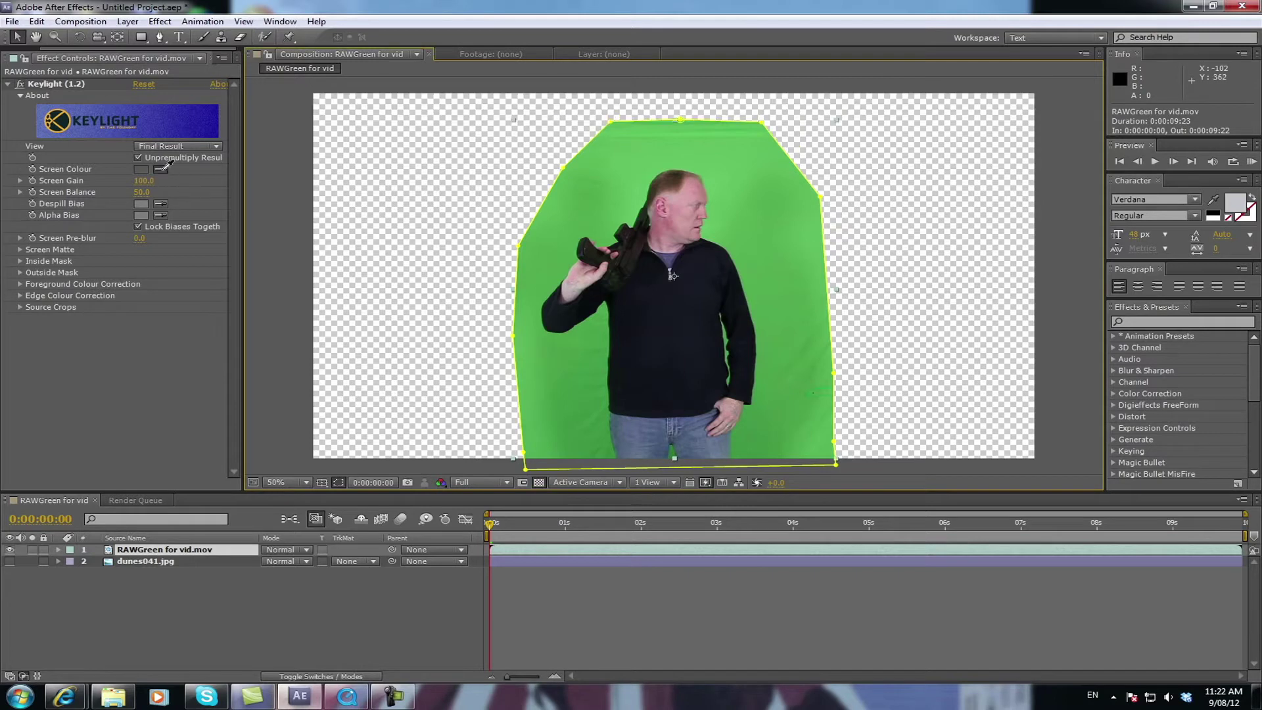
{"action": "left_click", "coordinate": [640, 159]}
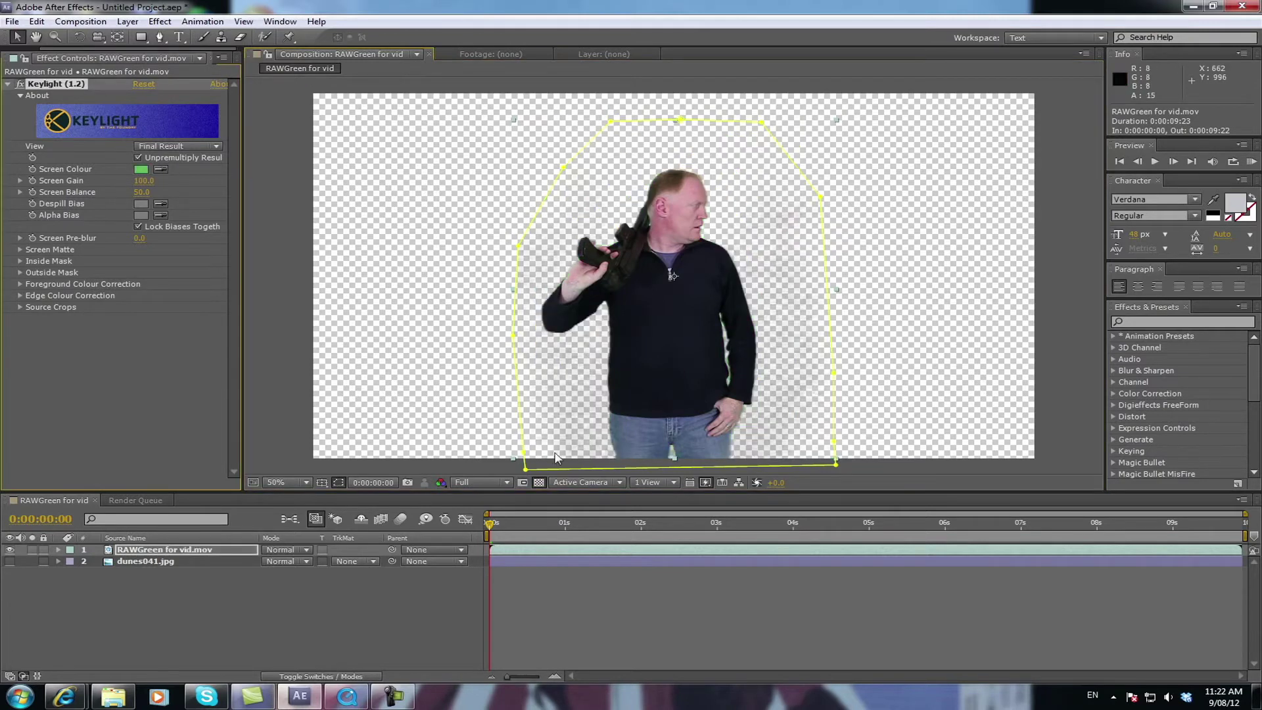
{"action": "mouse_move", "coordinate": [489, 524]}
{"action": "left_mouse_down"}
{"action": "mouse_move", "coordinate": [997, 521]}
{"action": "mouse_move", "coordinate": [489, 538]}
{"action": "left_mouse_up"}
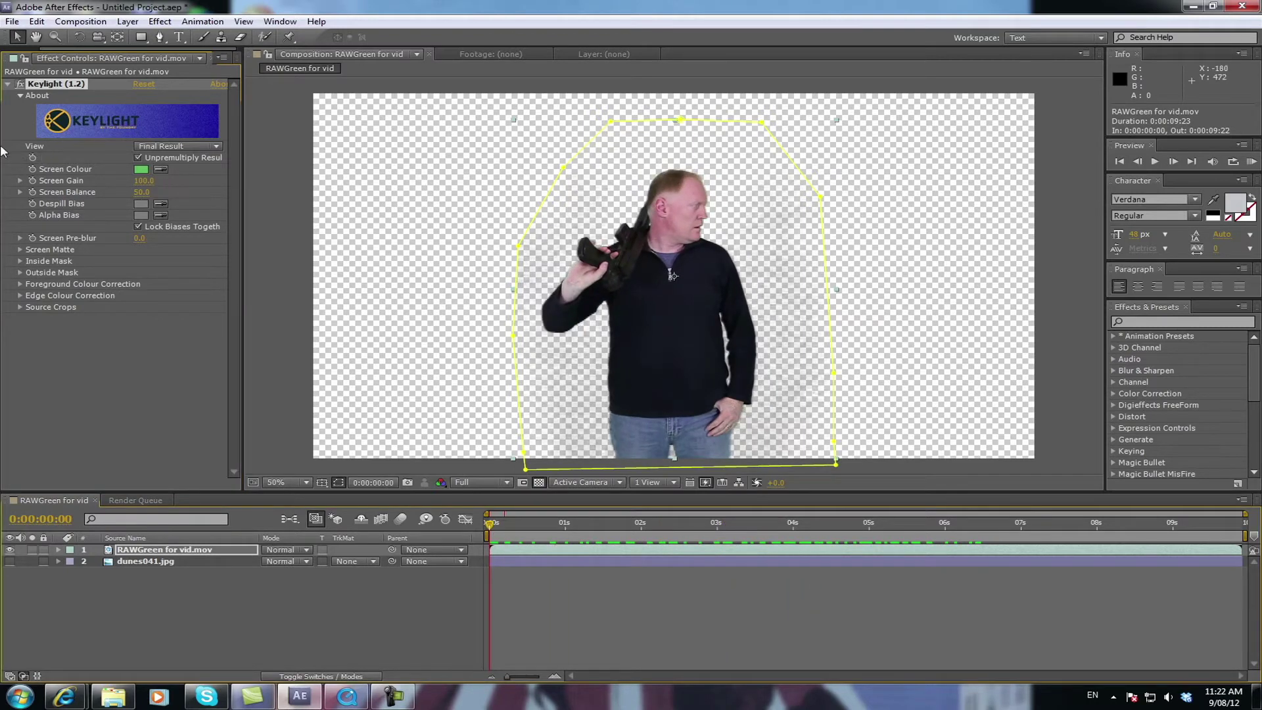
- Switch Keylight View to Screen Matte and expand the Screen Matte settings
{"action": "left_click", "coordinate": [211, 147]}
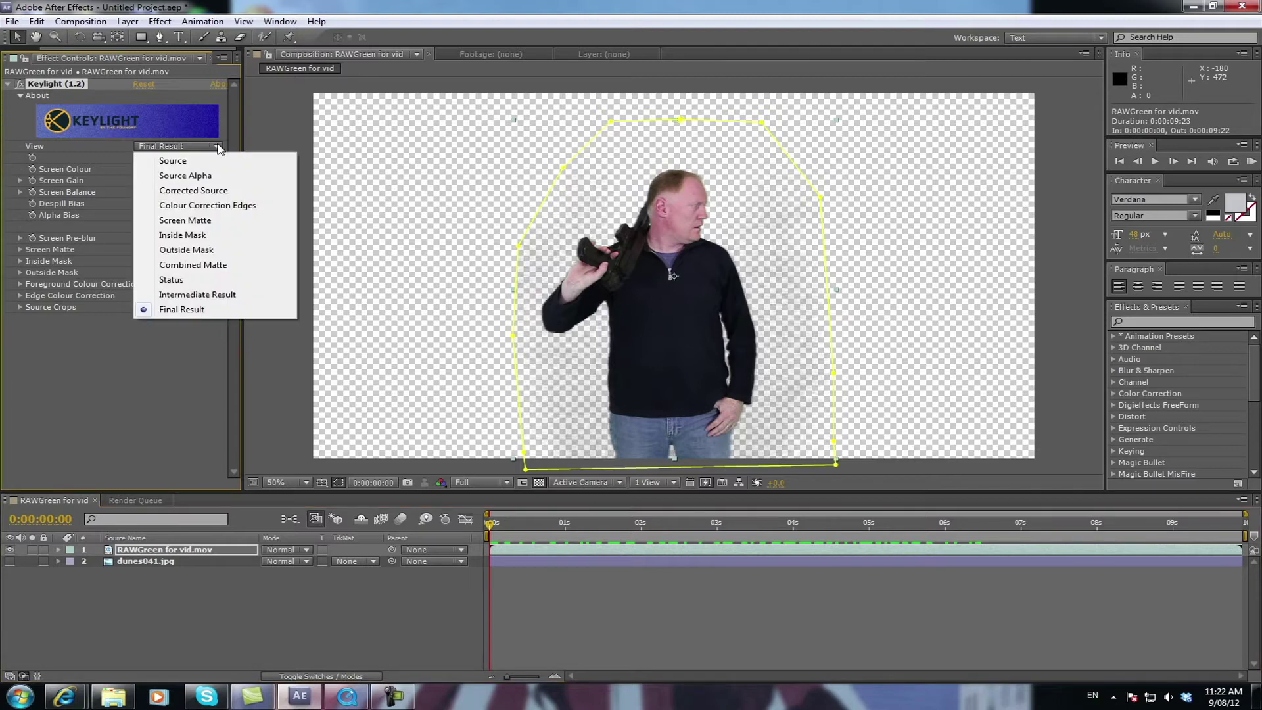
{"action": "left_click", "coordinate": [211, 221]}
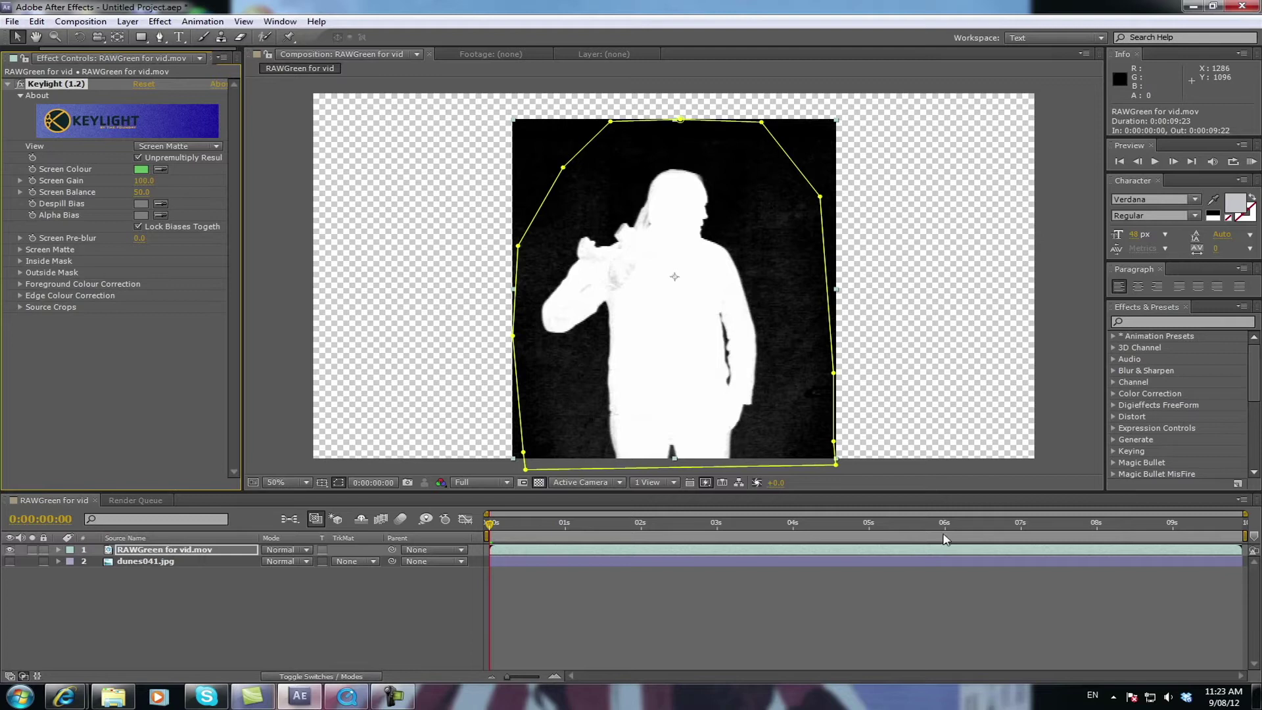
{"action": "left_click", "coordinate": [21, 249]}
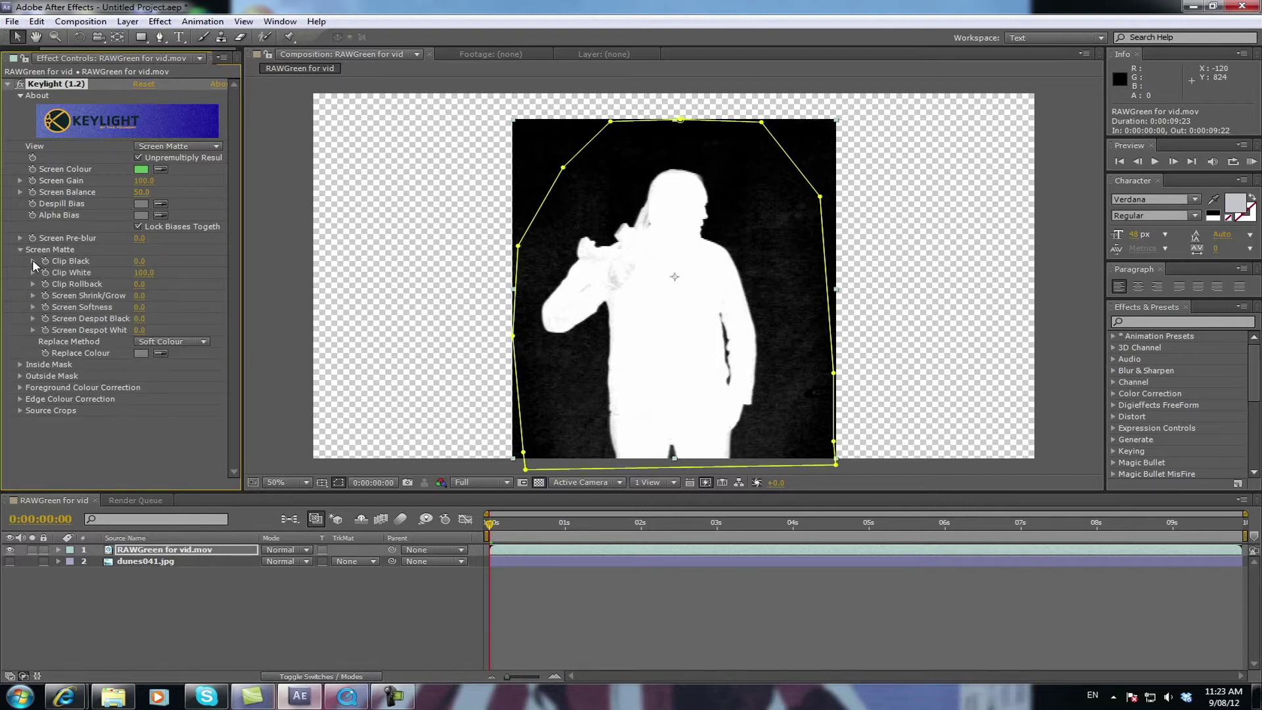
{"action": "left_click", "coordinate": [33, 260]}
- Set Clip Black to 14.3 and Clip White to 76.7 for a solid white-on-black matte
{"action": "left_click_drag", "start_coordinate": [59, 280], "coordinate": [73, 281]}
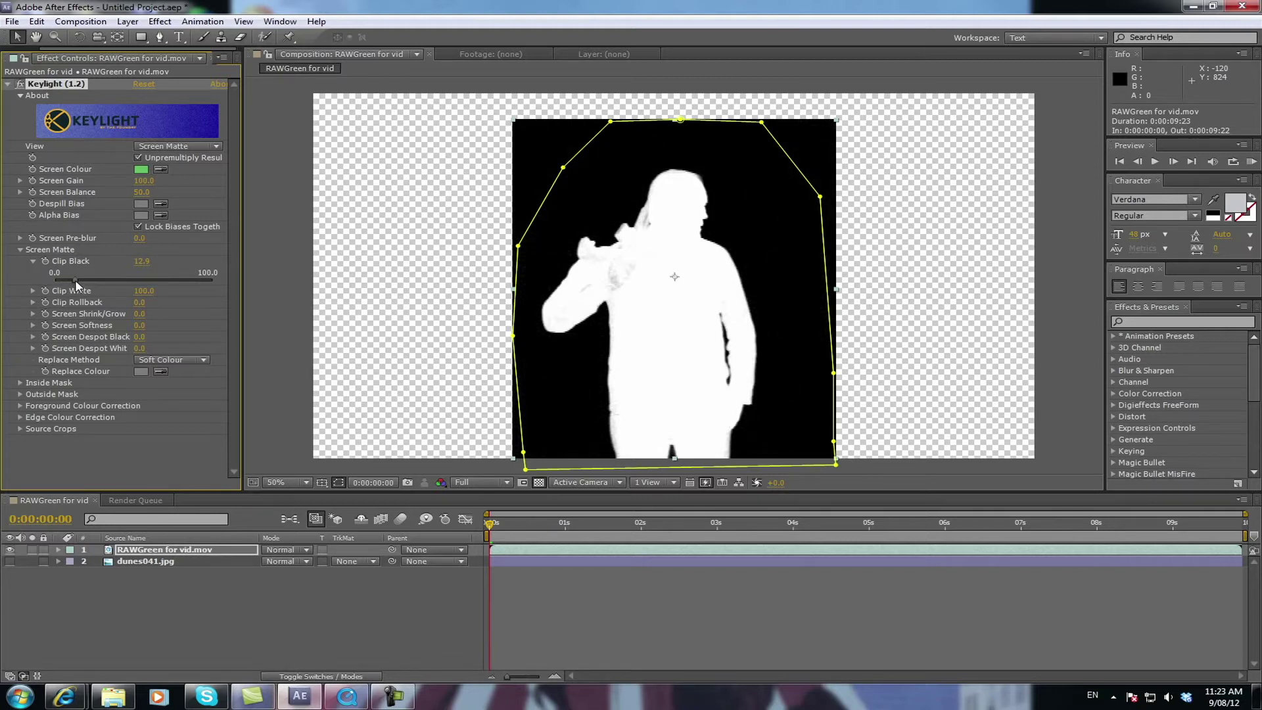
{"action": "left_click", "coordinate": [33, 291]}
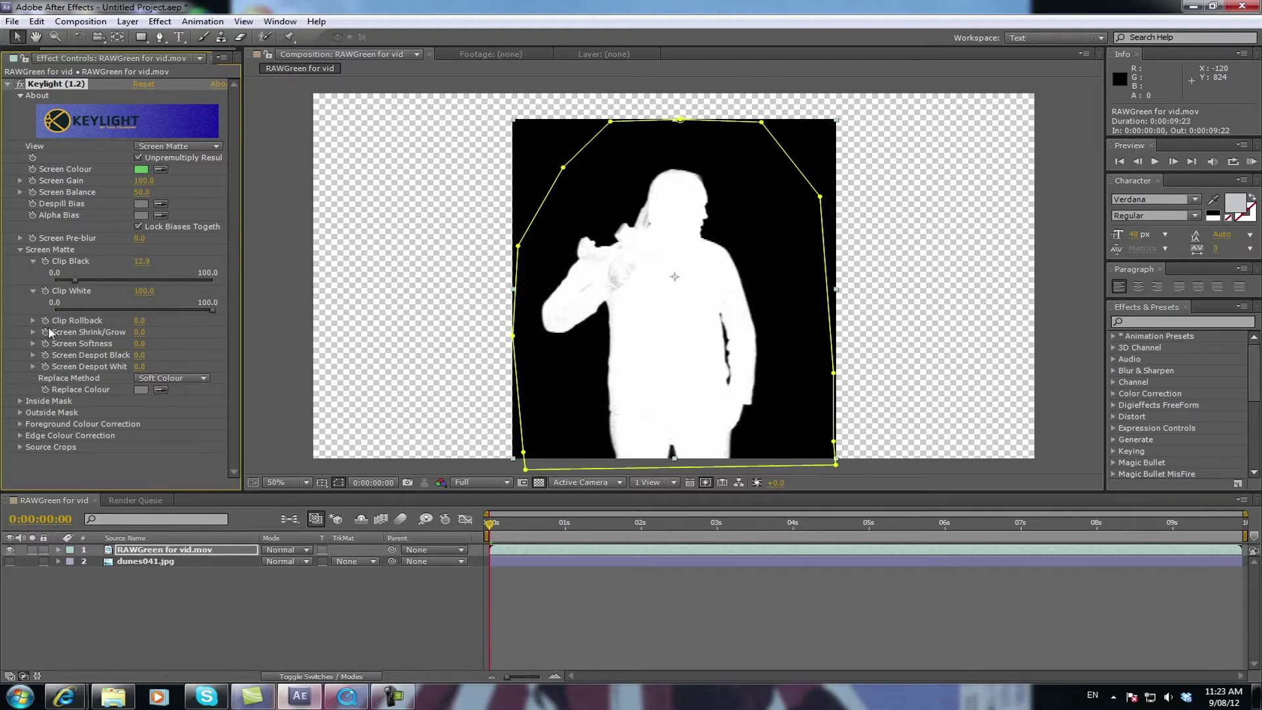
{"action": "left_click_drag", "start_coordinate": [211, 309], "coordinate": [209, 309]}
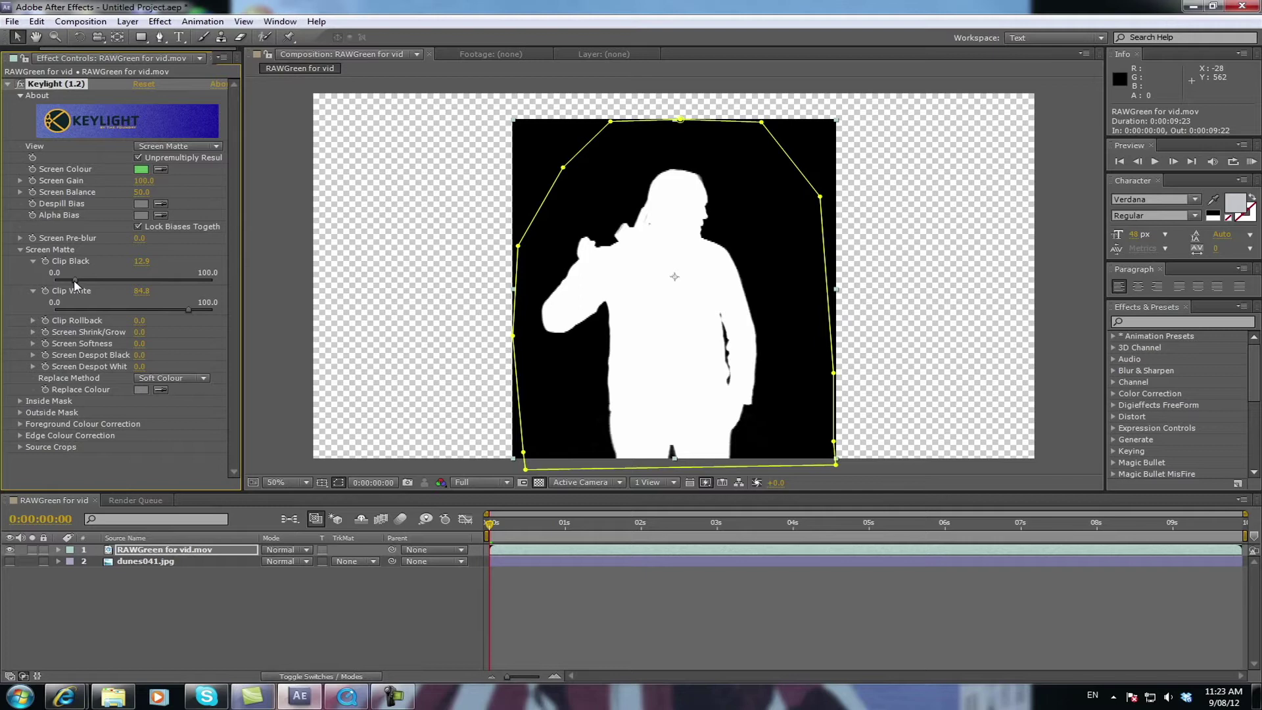
{"action": "mouse_move", "coordinate": [76, 282]}
{"action": "left_mouse_down"}
{"action": "mouse_move", "coordinate": [54, 277]}
{"action": "mouse_move", "coordinate": [79, 283]}
{"action": "left_mouse_up"}
{"action": "left_click_drag", "start_coordinate": [191, 310], "coordinate": [243, 312]}
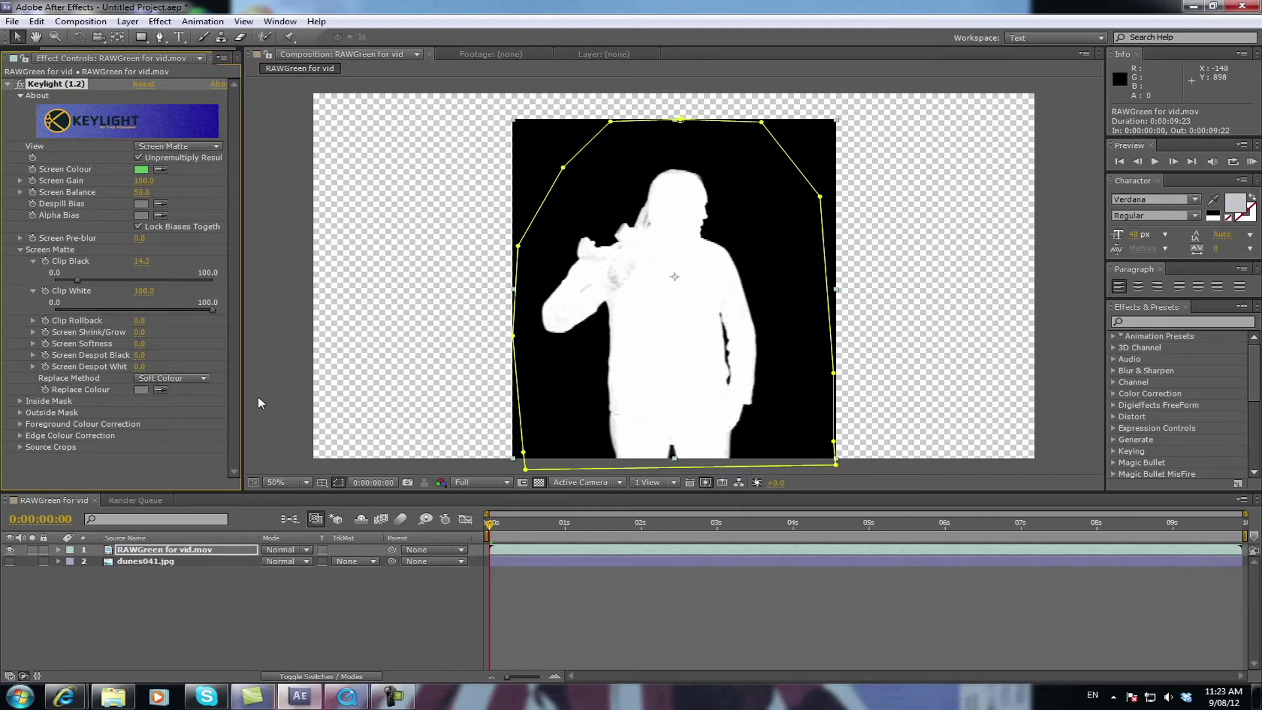
{"action": "left_click_drag", "start_coordinate": [212, 310], "coordinate": [183, 309]}
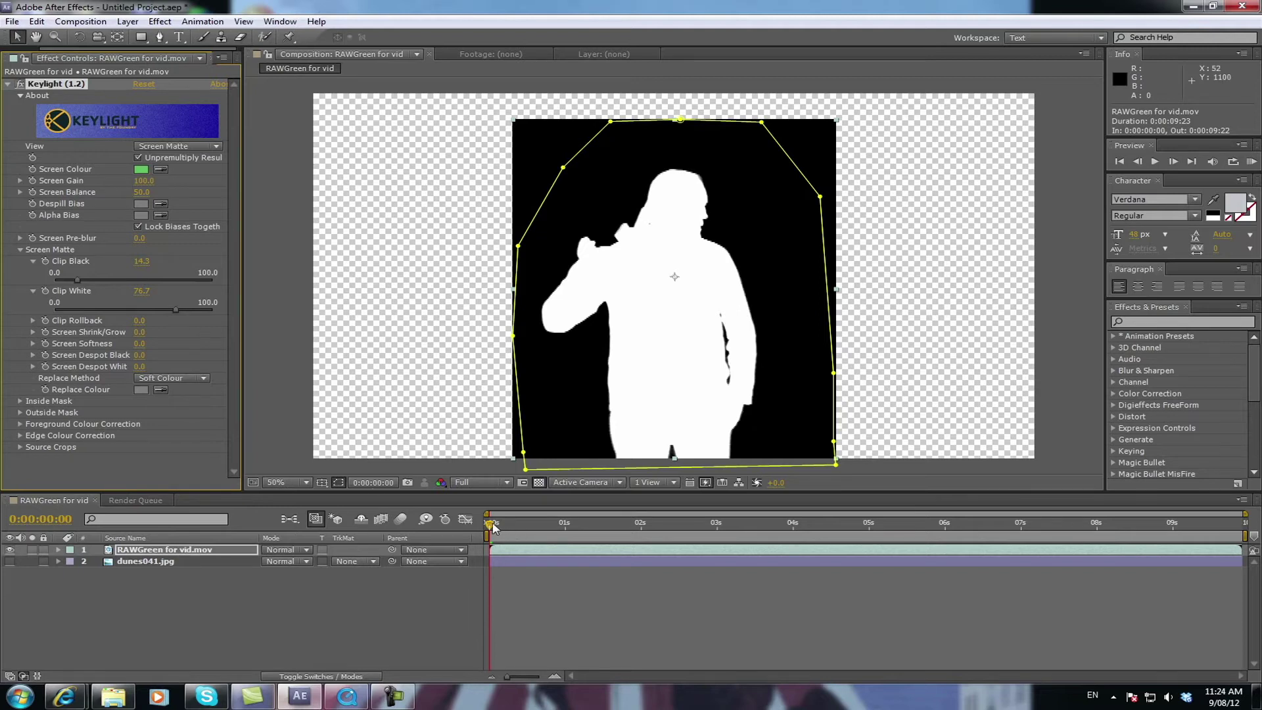
{"action": "mouse_move", "coordinate": [494, 524]}
{"action": "left_mouse_down"}
{"action": "mouse_move", "coordinate": [1235, 531]}
{"action": "mouse_move", "coordinate": [488, 525]}
{"action": "left_mouse_up"}
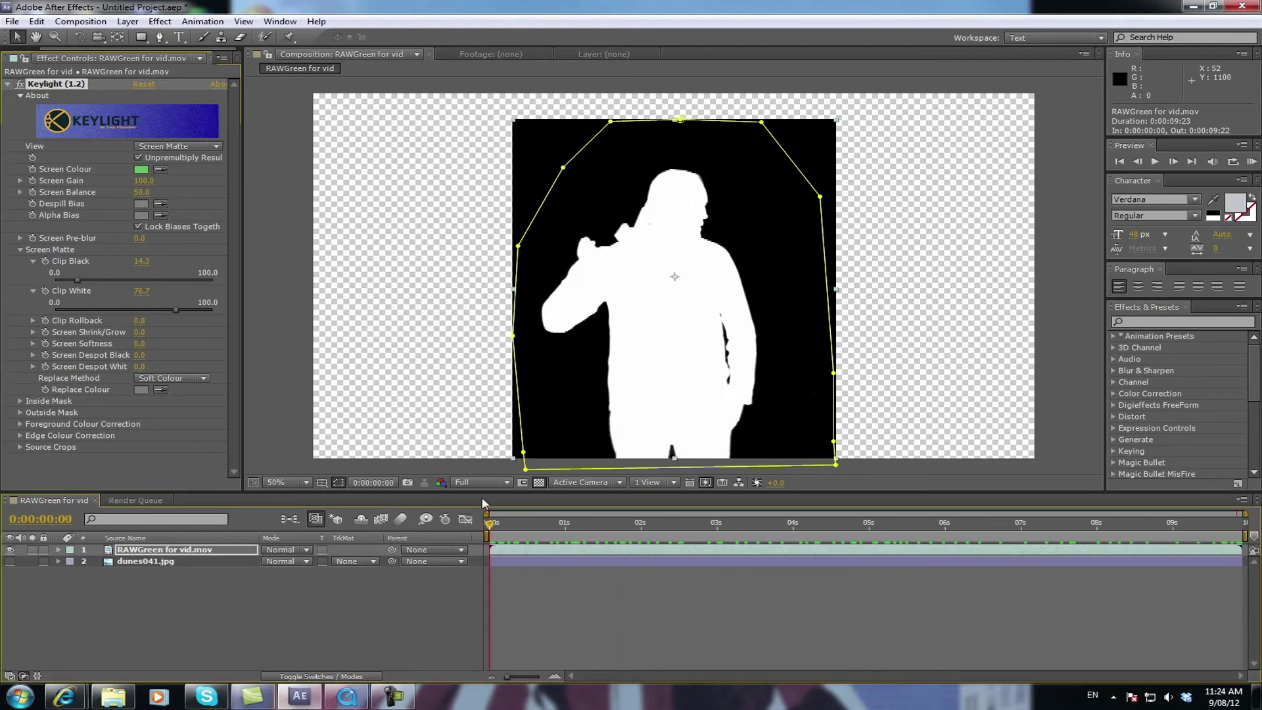
{"action": "left_click", "coordinate": [215, 147]}
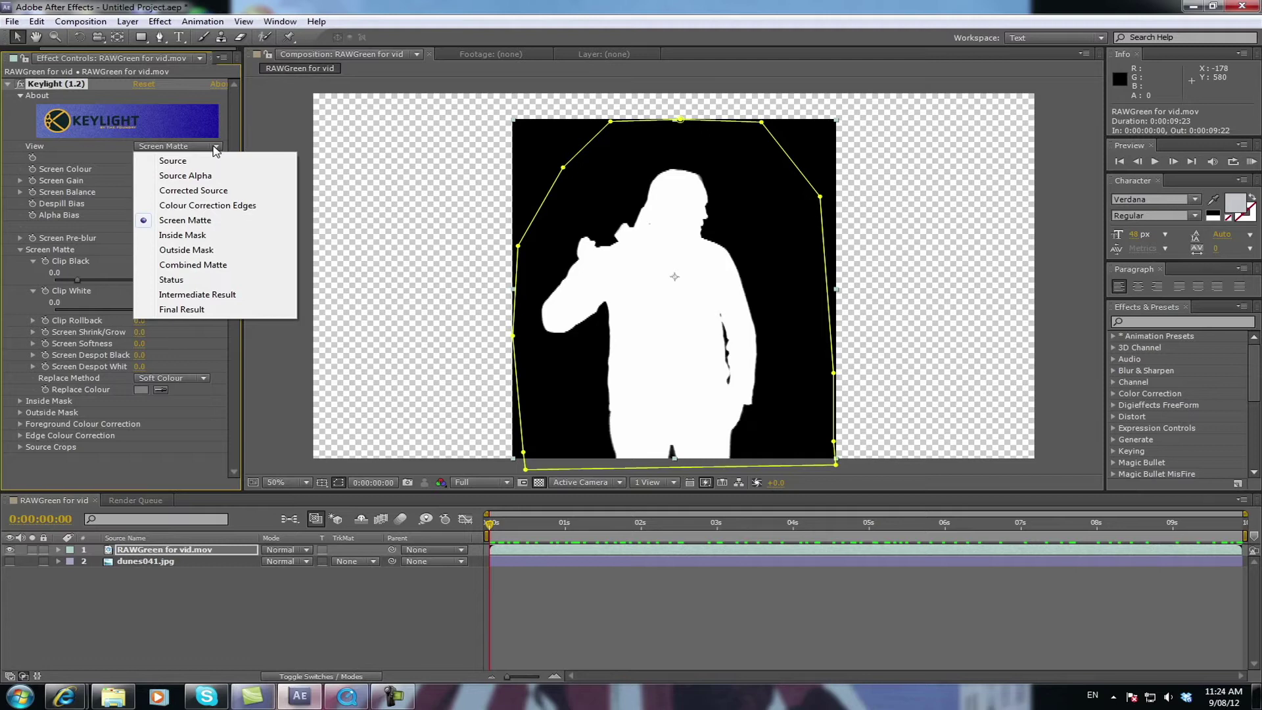
- Switch Keylight View to Final Result, hide the transparency grid, show dunes041.jpg, and scrub the composite
{"action": "left_click", "coordinate": [179, 309]}
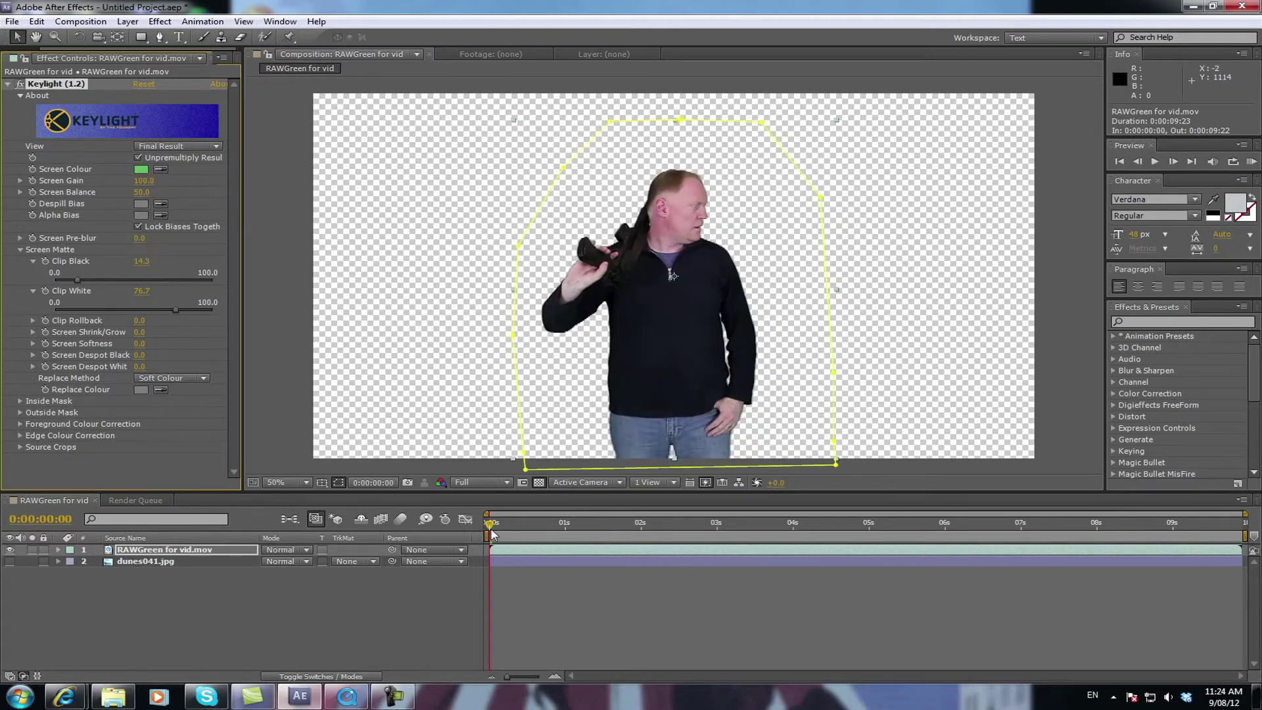
{"action": "left_click", "coordinate": [538, 482]}
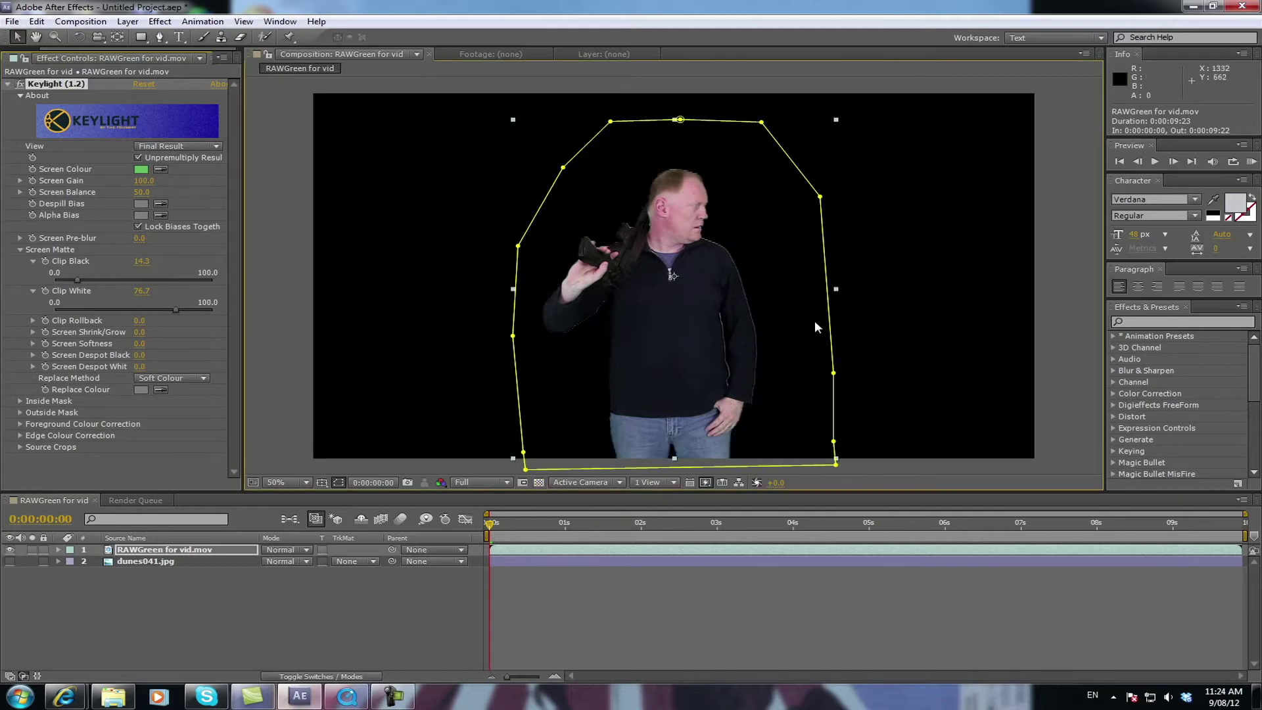
{"action": "left_click", "coordinate": [9, 563]}
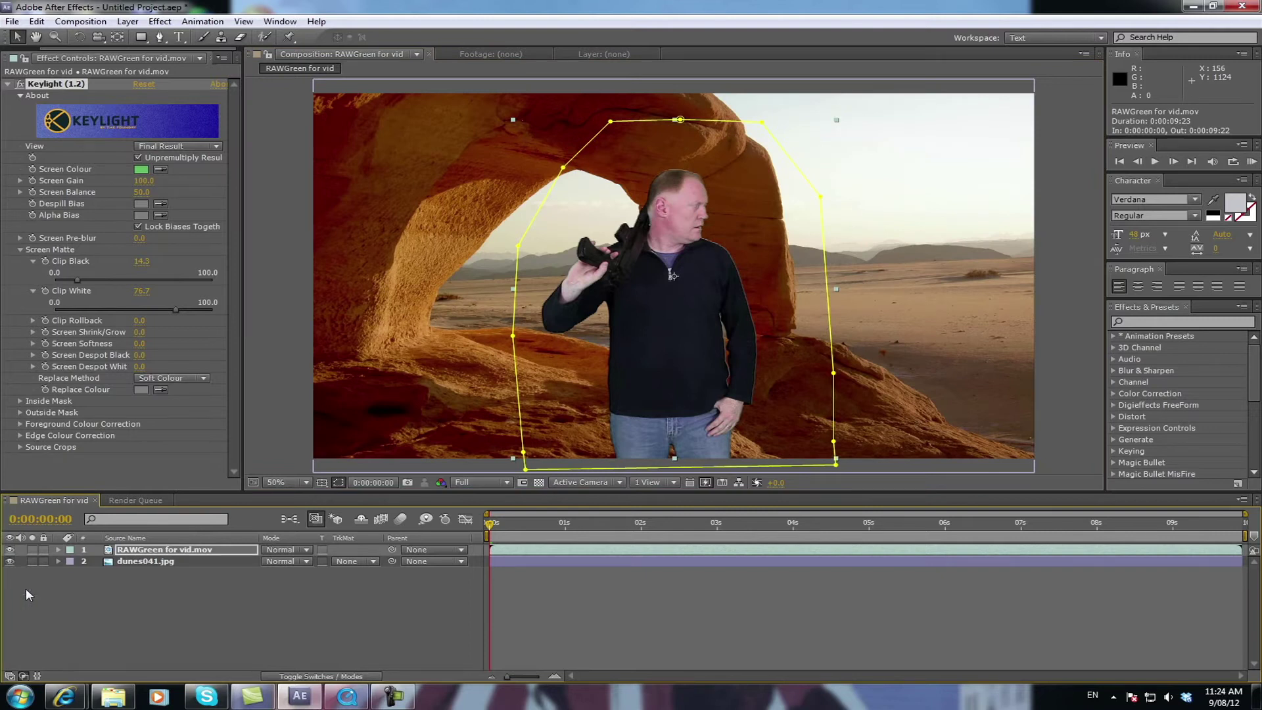
{"action": "left_click", "coordinate": [496, 524]}
{"action": "left_click_drag", "start_coordinate": [498, 529], "coordinate": [862, 513]}
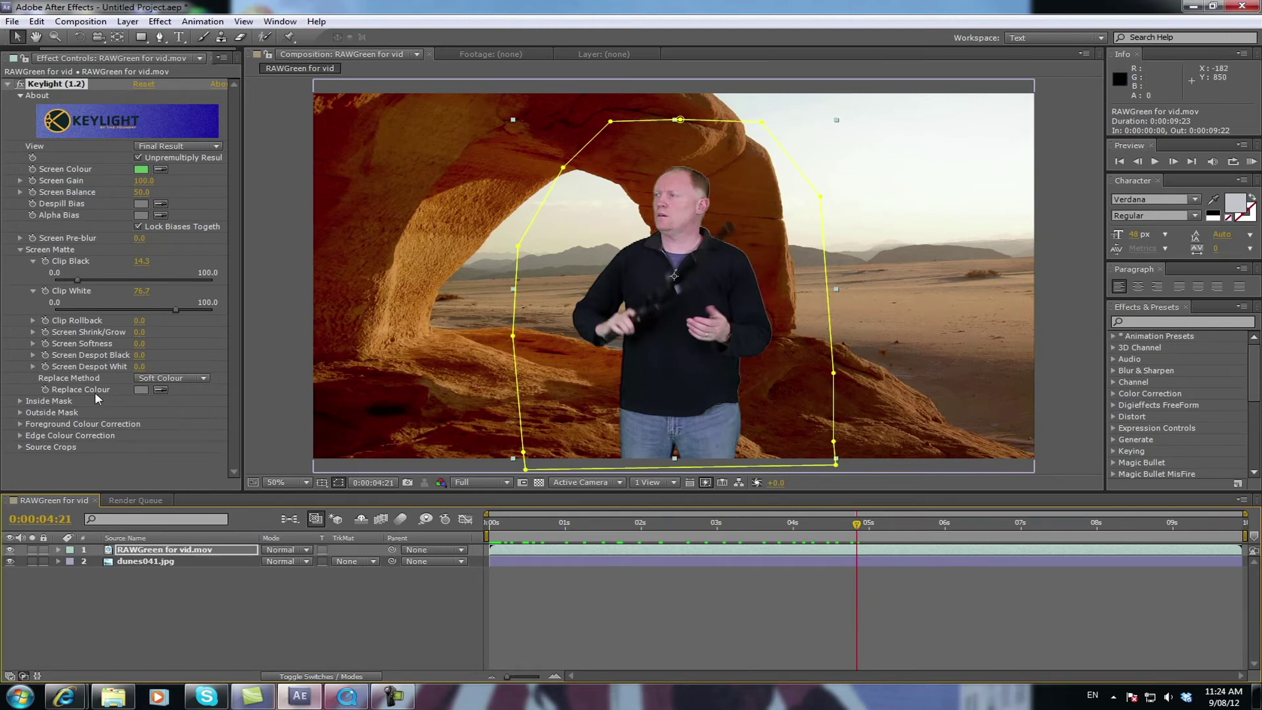
- Set Keylight's Screen Shrink/Grow to -1.9 and scrub to check the tightened edges
{"action": "left_click", "coordinate": [33, 332]}
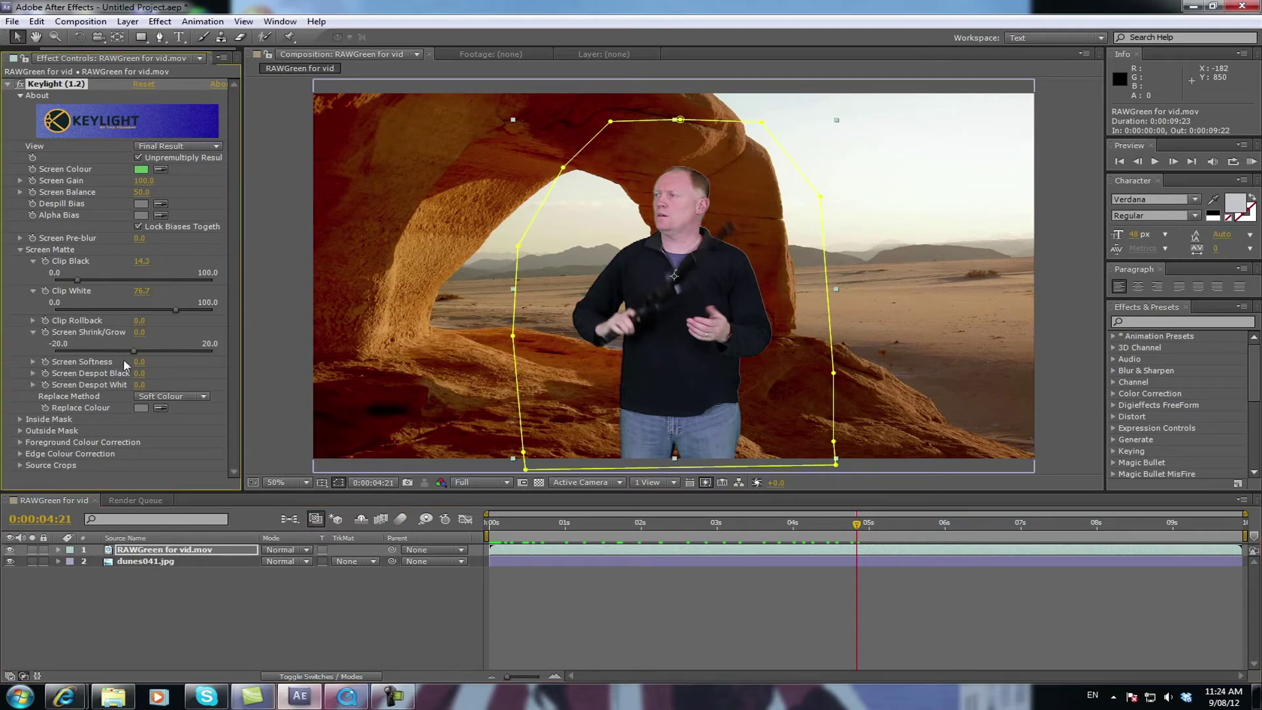
{"action": "left_click", "coordinate": [562, 556]}
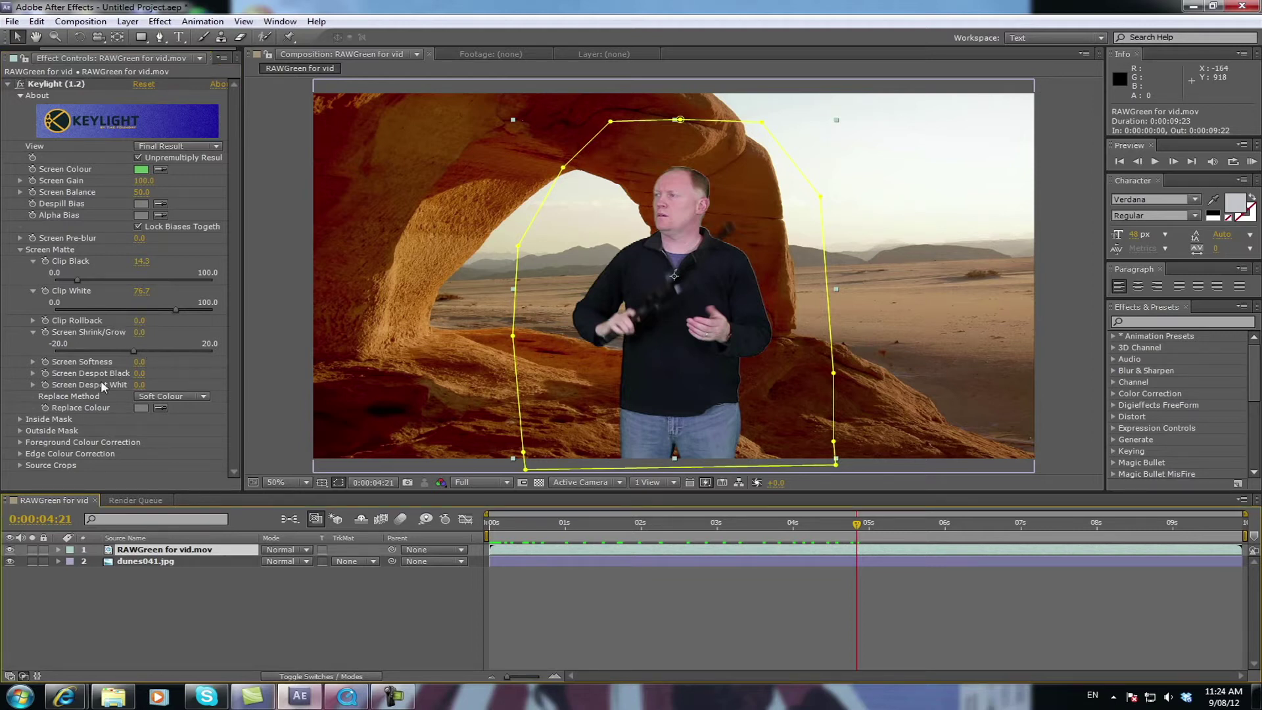
{"action": "left_click_drag", "start_coordinate": [133, 350], "coordinate": [131, 350]}
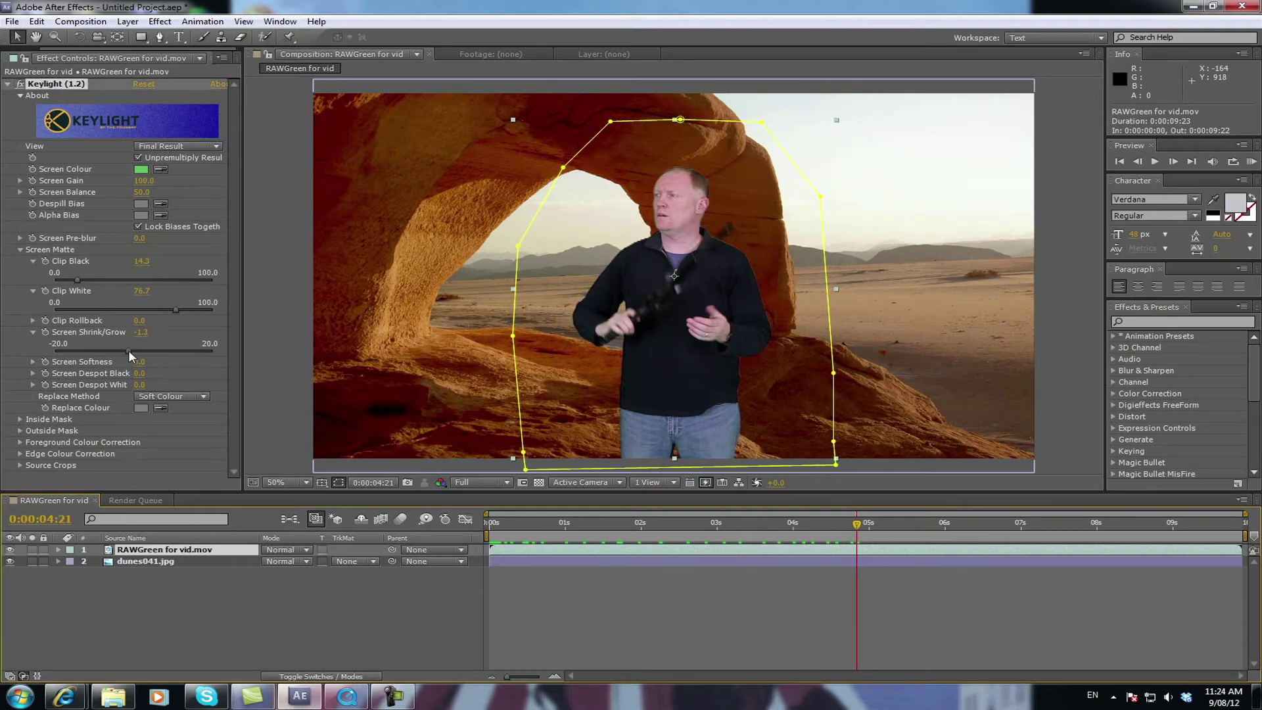
{"action": "left_click_drag", "start_coordinate": [127, 351], "coordinate": [126, 352]}
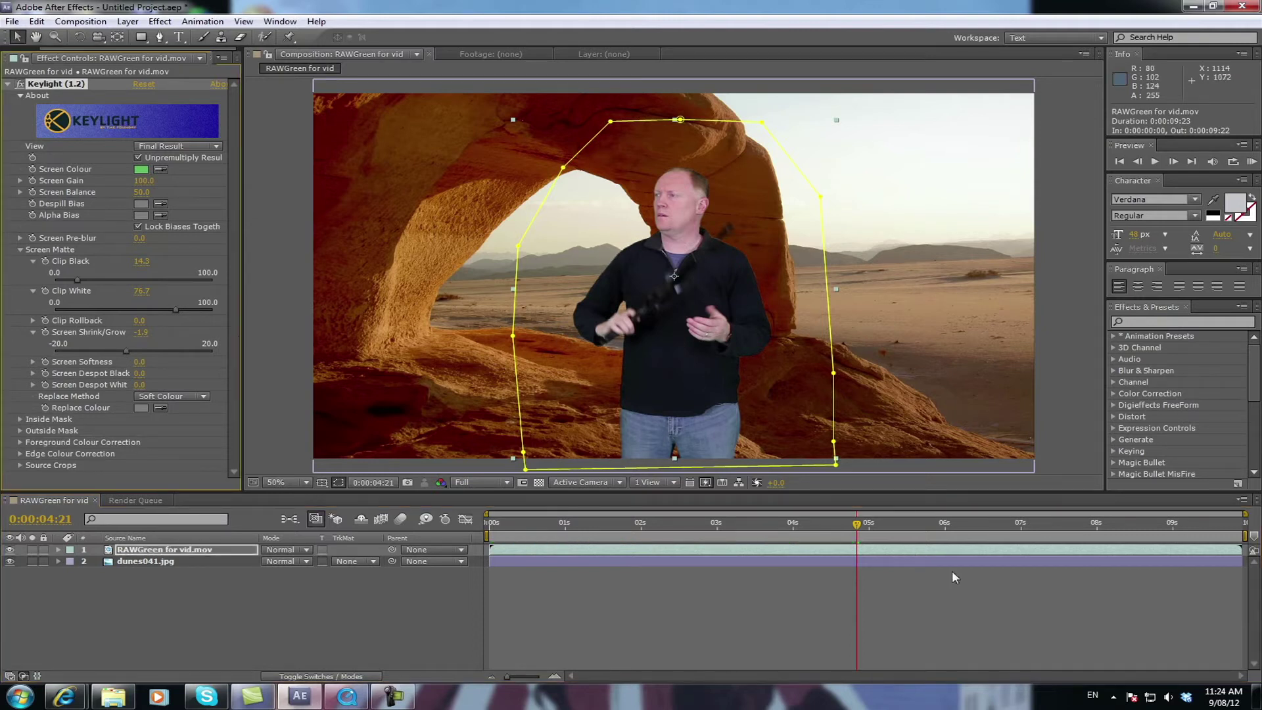
{"action": "left_click_drag", "start_coordinate": [858, 524], "coordinate": [489, 547]}
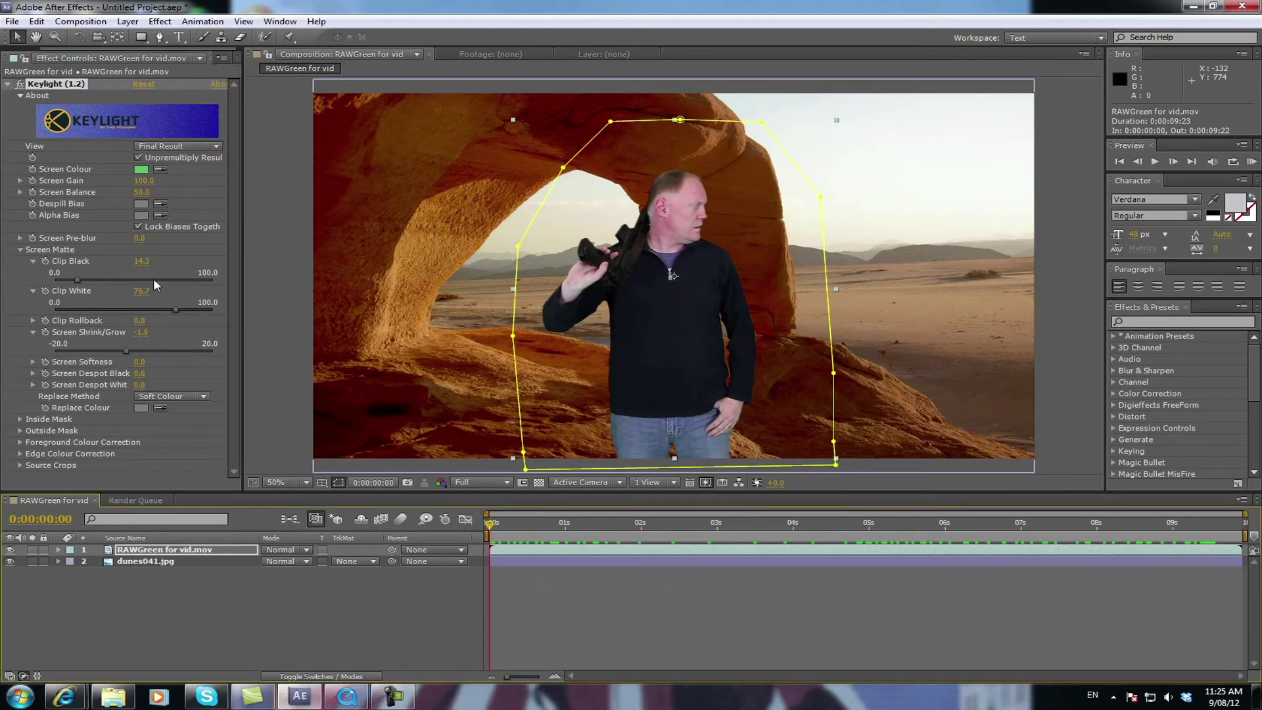
- Set Screen Pre-blur to 1, deselect the layer, and minimize the corrected preview movie
{"action": "left_click", "coordinate": [139, 238]}
{"action": "type", "text": "1"}
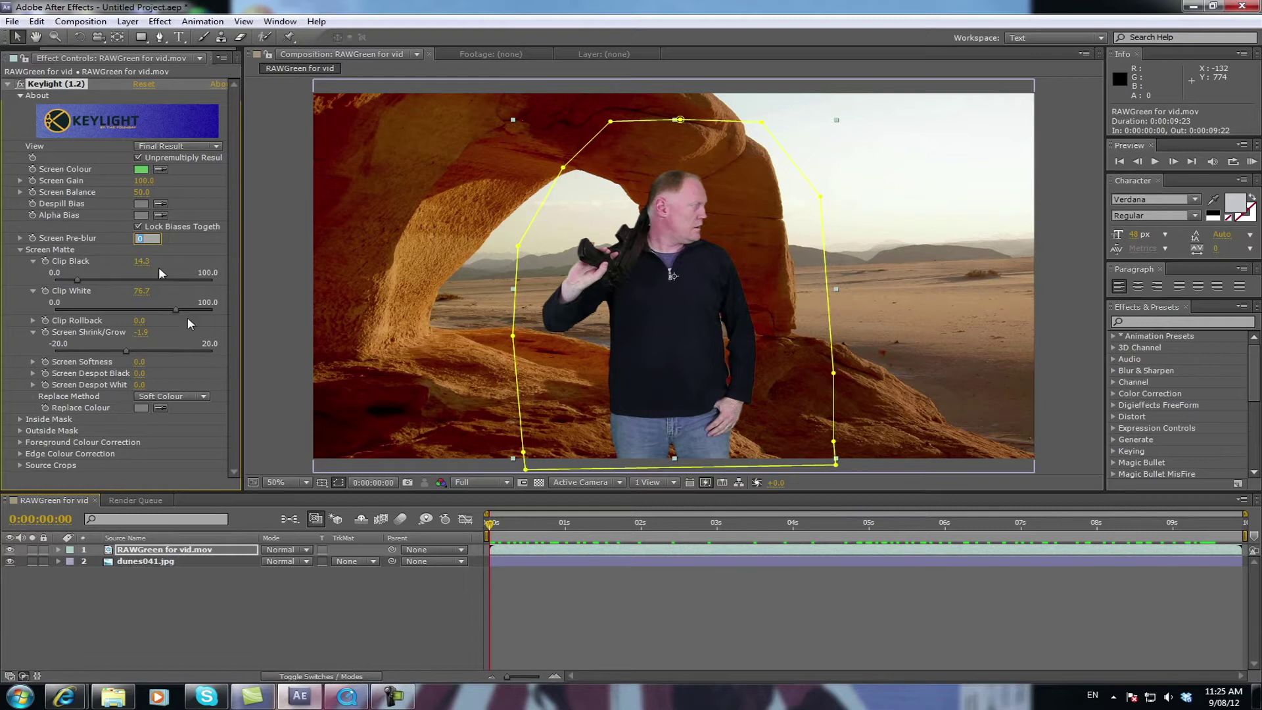
{"action": "left_click", "coordinate": [642, 582]}
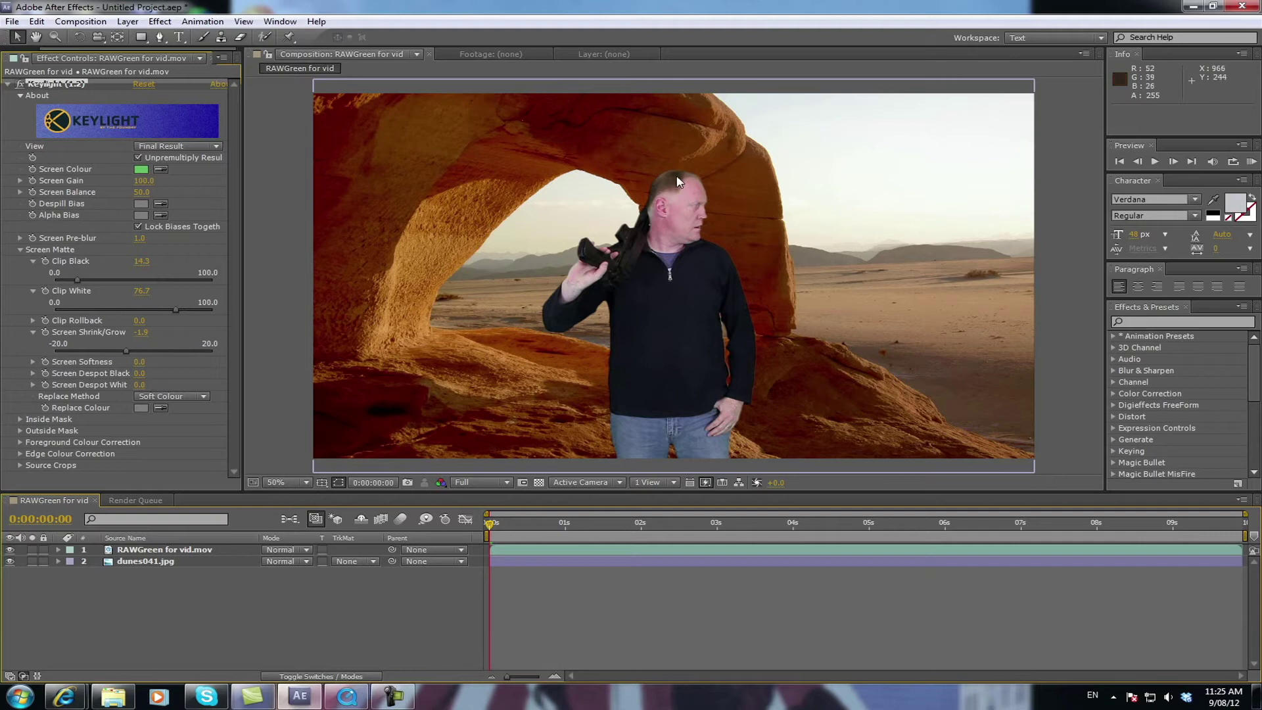
{"action": "left_click", "coordinate": [217, 287]}
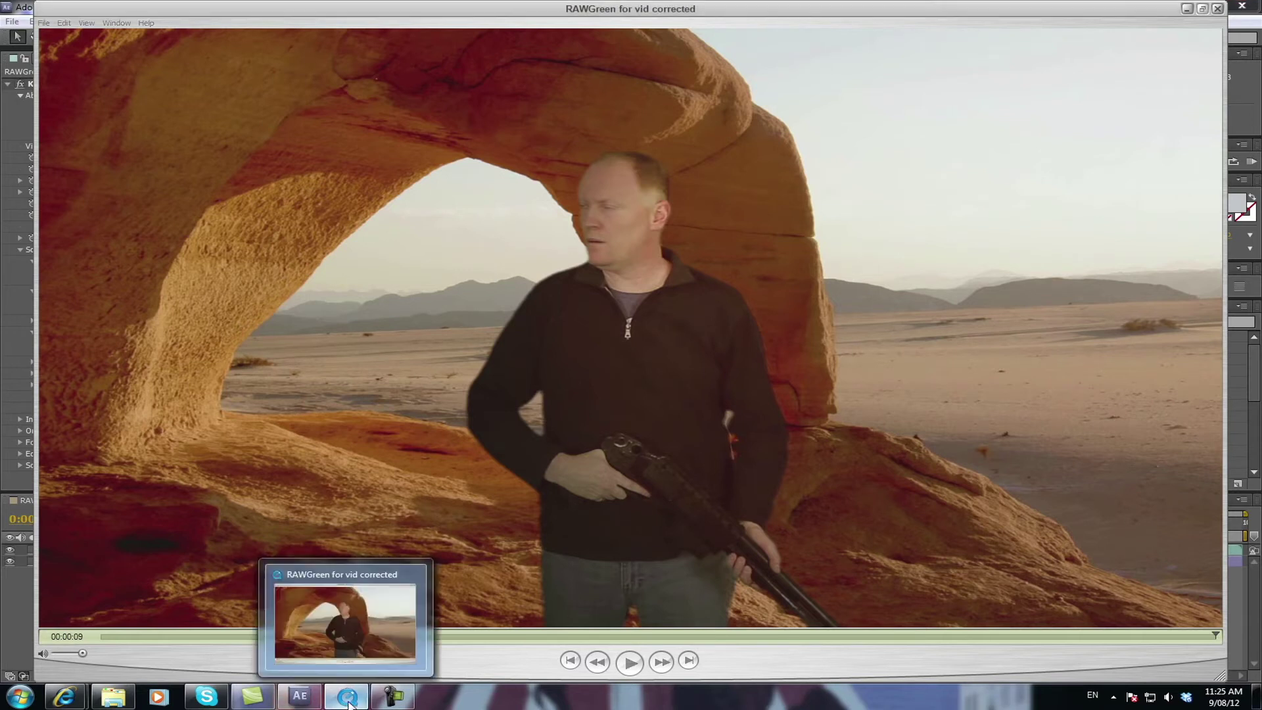
{"action": "left_click", "coordinate": [348, 702]}
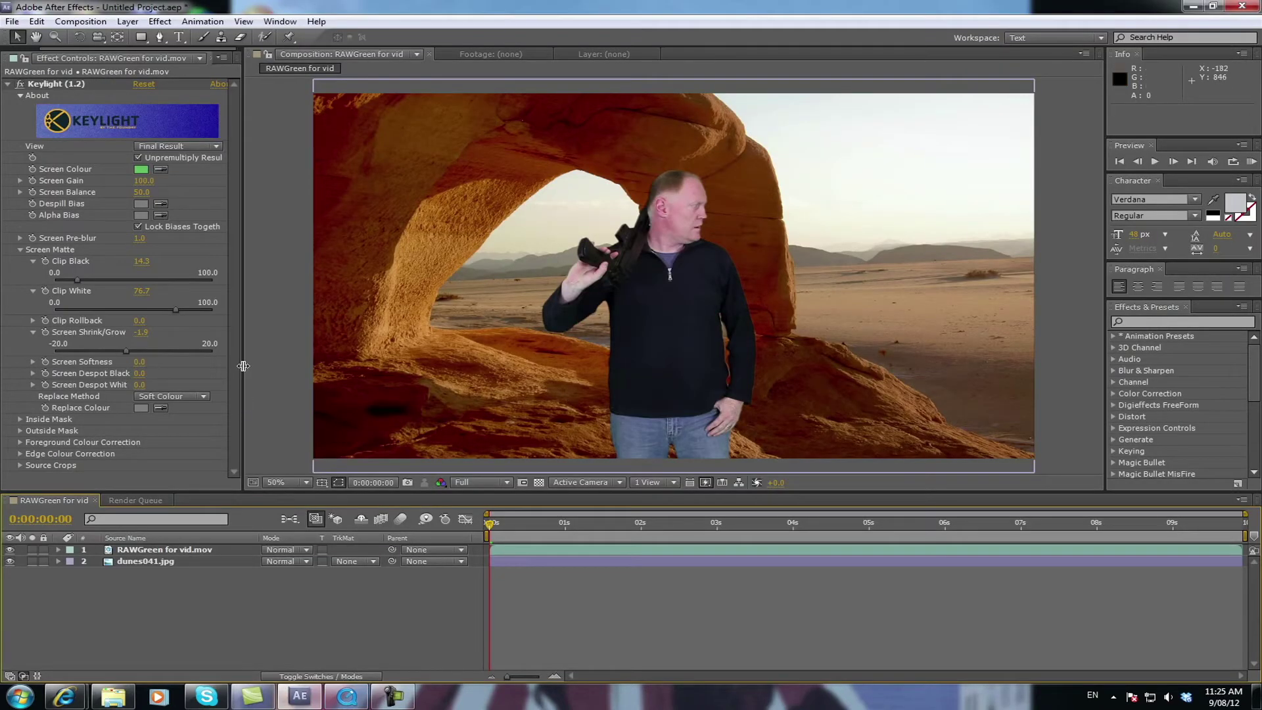
- Reselect the RAWGreen for vid.mov layer and browse the Effect menu's Color Correction submenu
{"action": "left_click", "coordinate": [573, 550]}
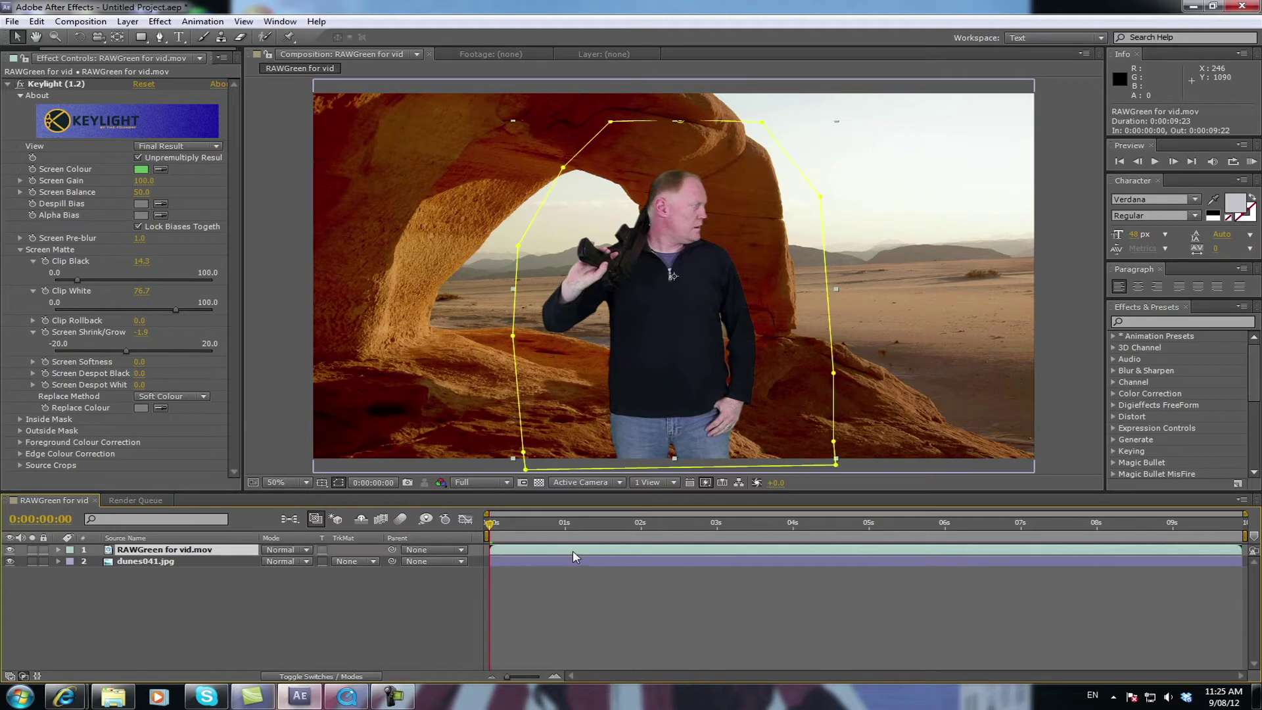
{"action": "left_click", "coordinate": [615, 606]}
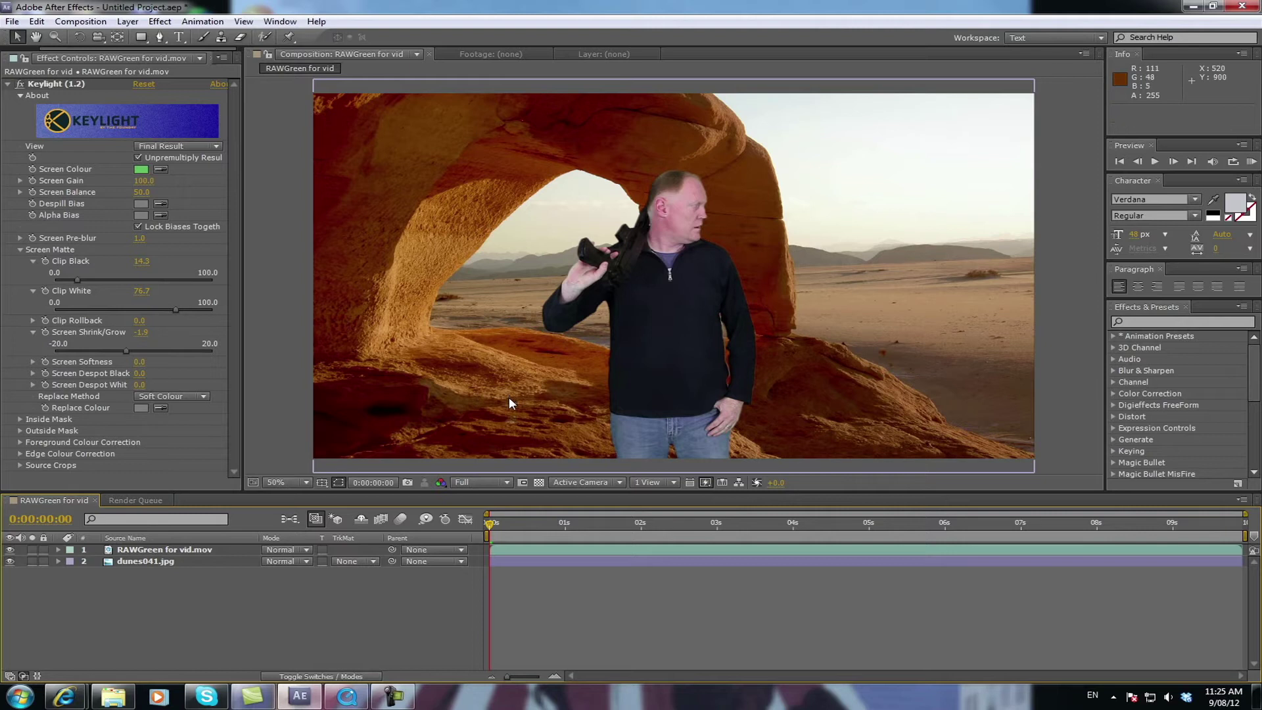
{"action": "left_click", "coordinate": [530, 551]}
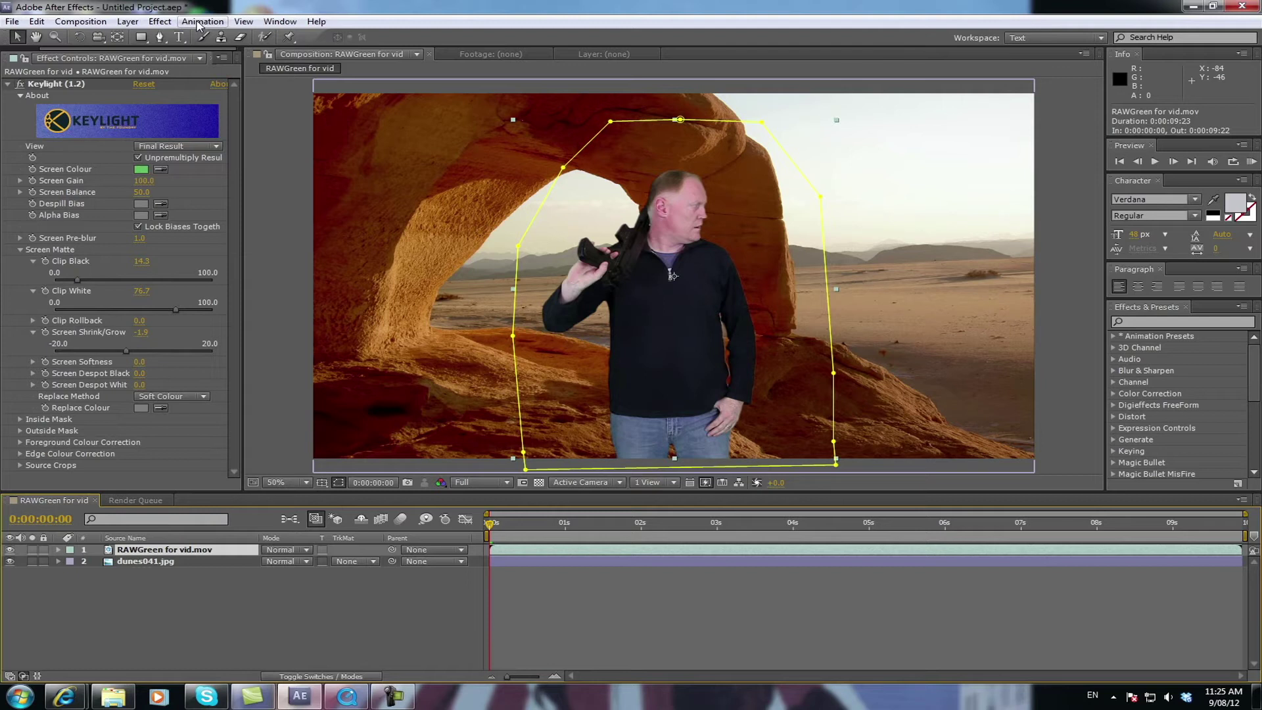
{"action": "left_click", "coordinate": [198, 23]}
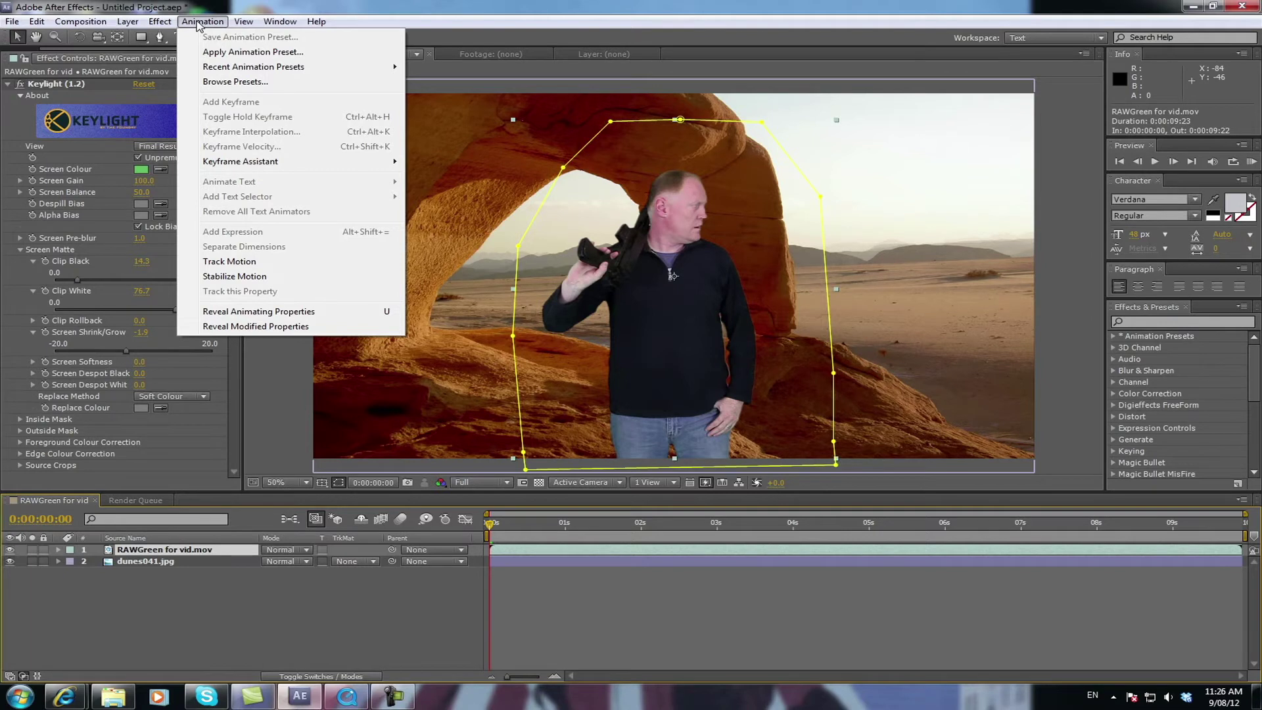
{"action": "mouse_move", "coordinate": [161, 21]}
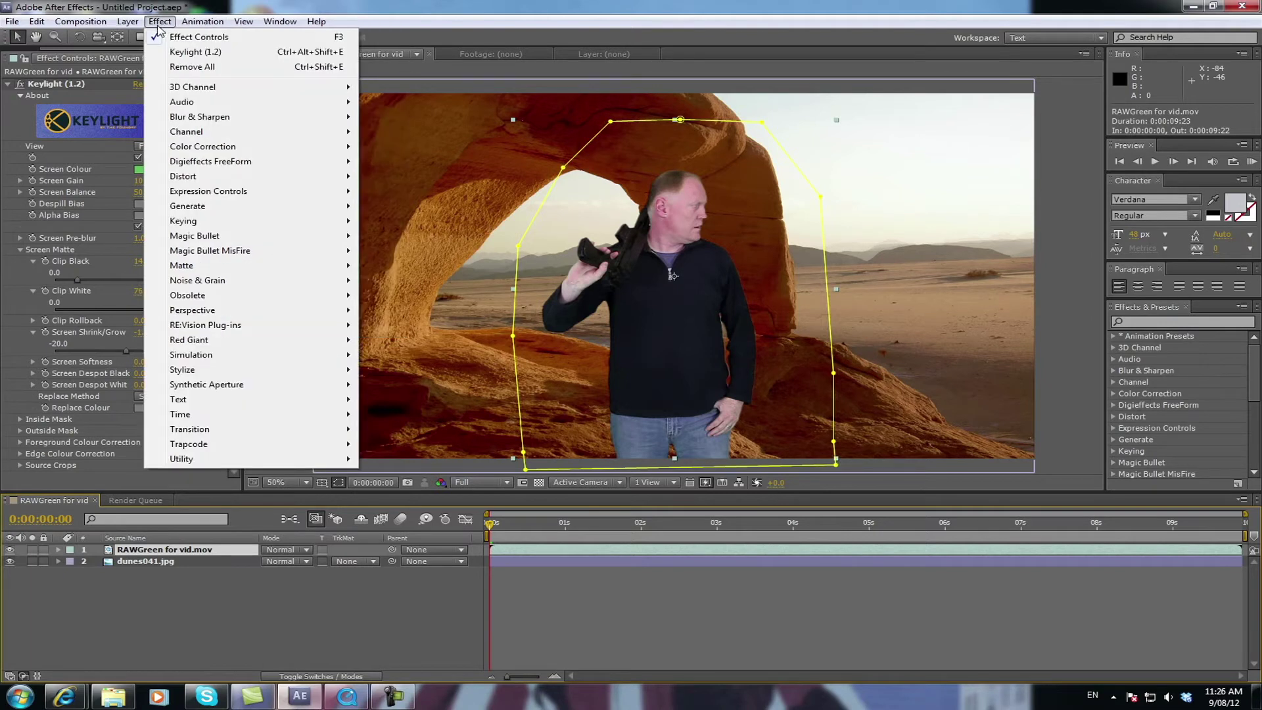
- Add a Levels effect to the green-screen clip and lift its darkest tones
{"action": "mouse_move", "coordinate": [202, 148]}
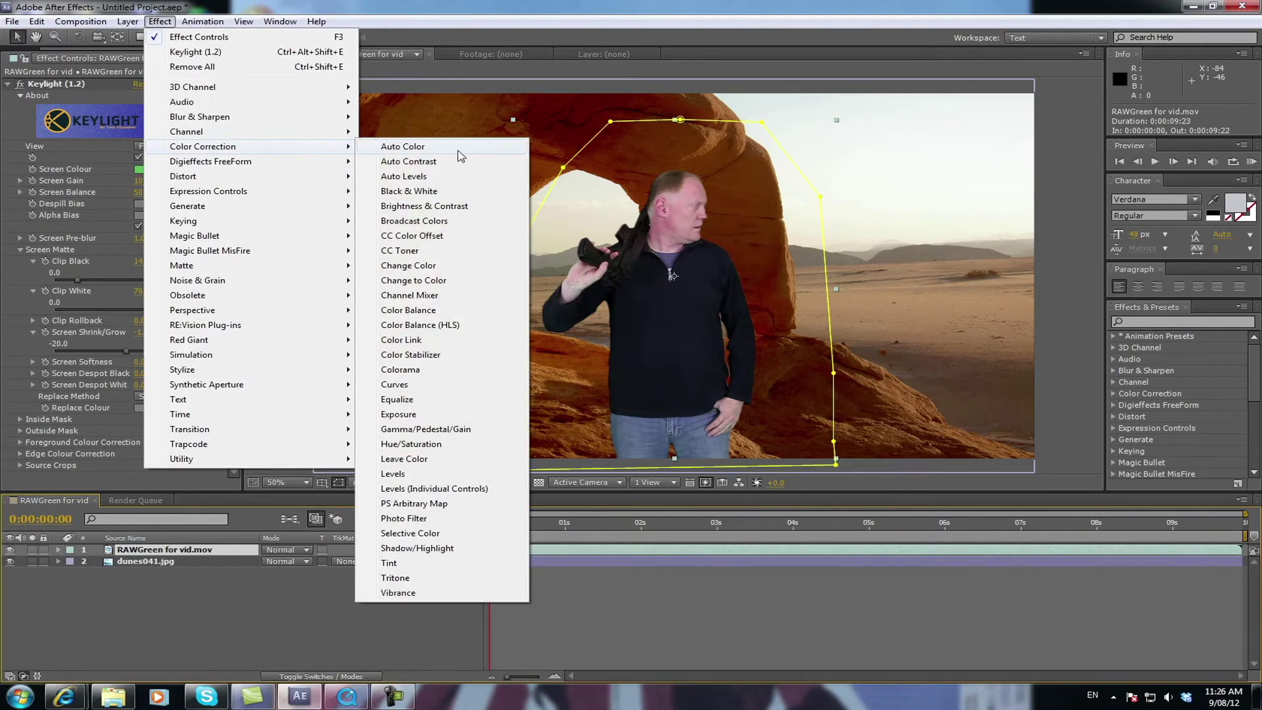
{"action": "left_click", "coordinate": [398, 474]}
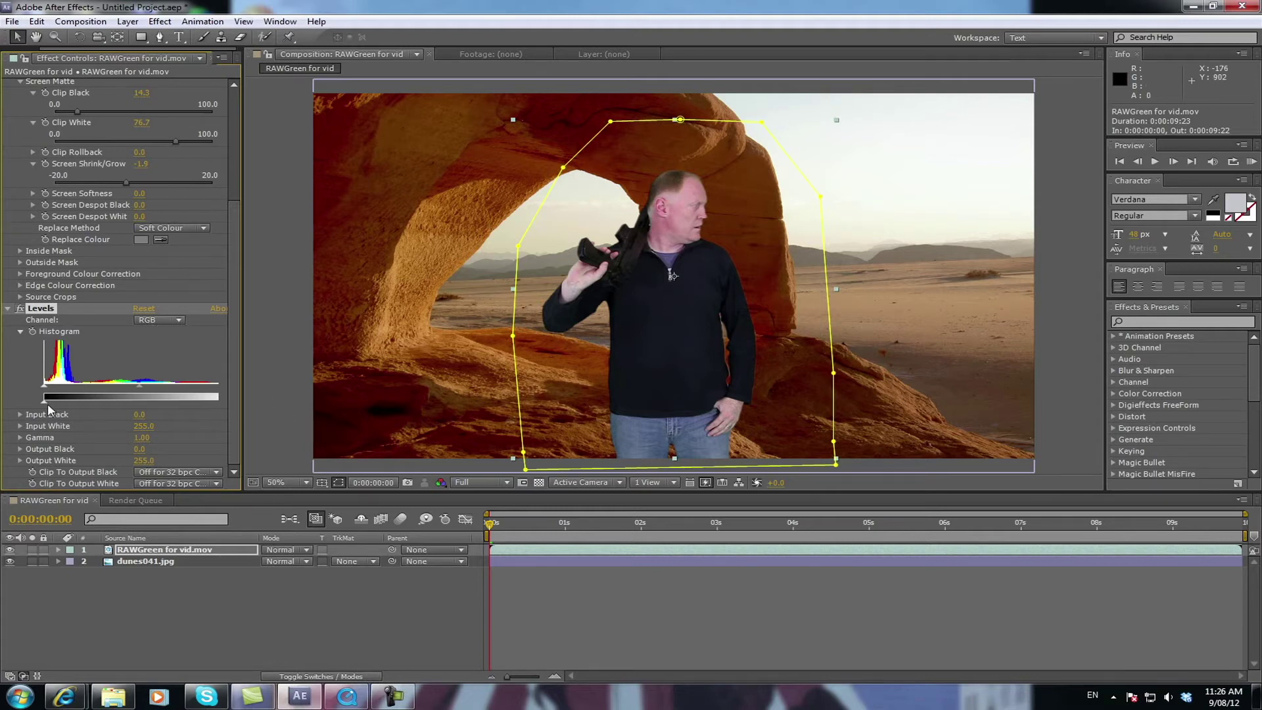
{"action": "mouse_move", "coordinate": [47, 404]}
{"action": "left_mouse_down"}
{"action": "mouse_move", "coordinate": [140, 404]}
{"action": "mouse_move", "coordinate": [37, 404]}
{"action": "left_mouse_up"}
- Switch Levels to the Red channel and raise Red Gamma to about 1.33
{"action": "left_click", "coordinate": [178, 320]}
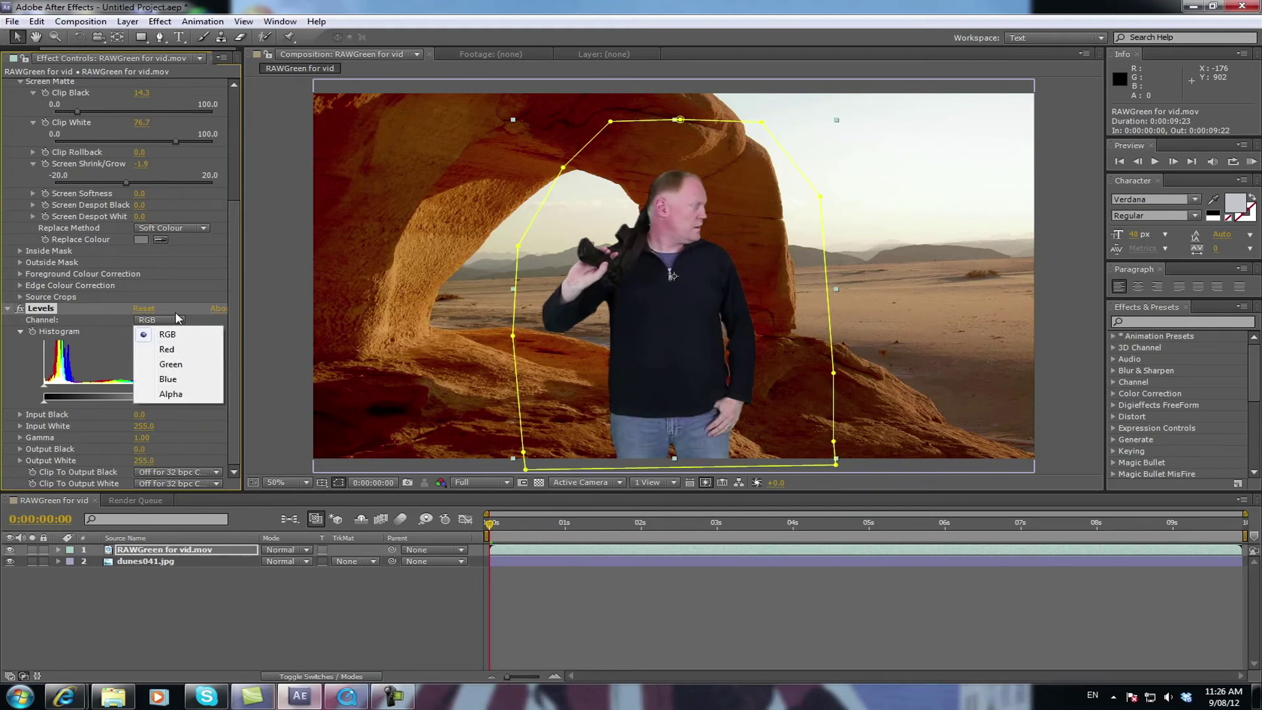
{"action": "left_click", "coordinate": [171, 350]}
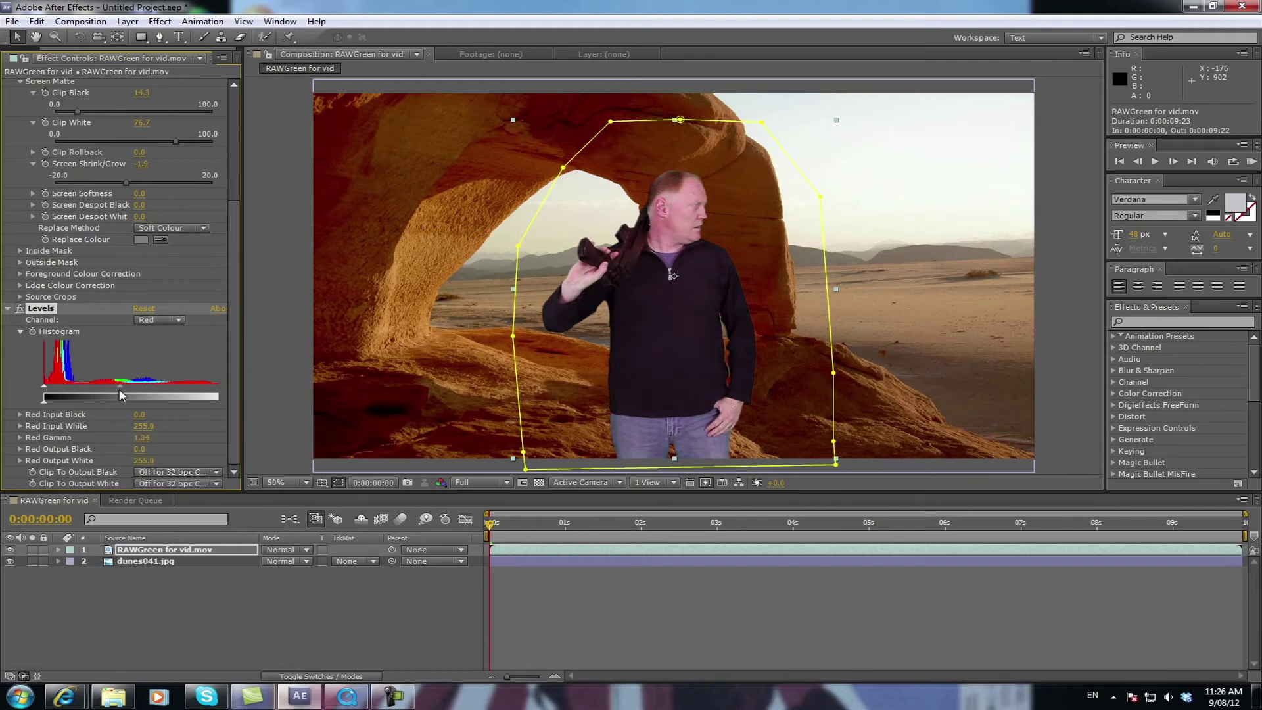
{"action": "mouse_move", "coordinate": [120, 391]}
{"action": "left_mouse_down"}
{"action": "mouse_move", "coordinate": [131, 390]}
{"action": "mouse_move", "coordinate": [113, 389]}
{"action": "left_mouse_up"}
{"action": "left_click_drag", "start_coordinate": [116, 387], "coordinate": [112, 387]}
{"action": "left_click", "coordinate": [181, 324]}
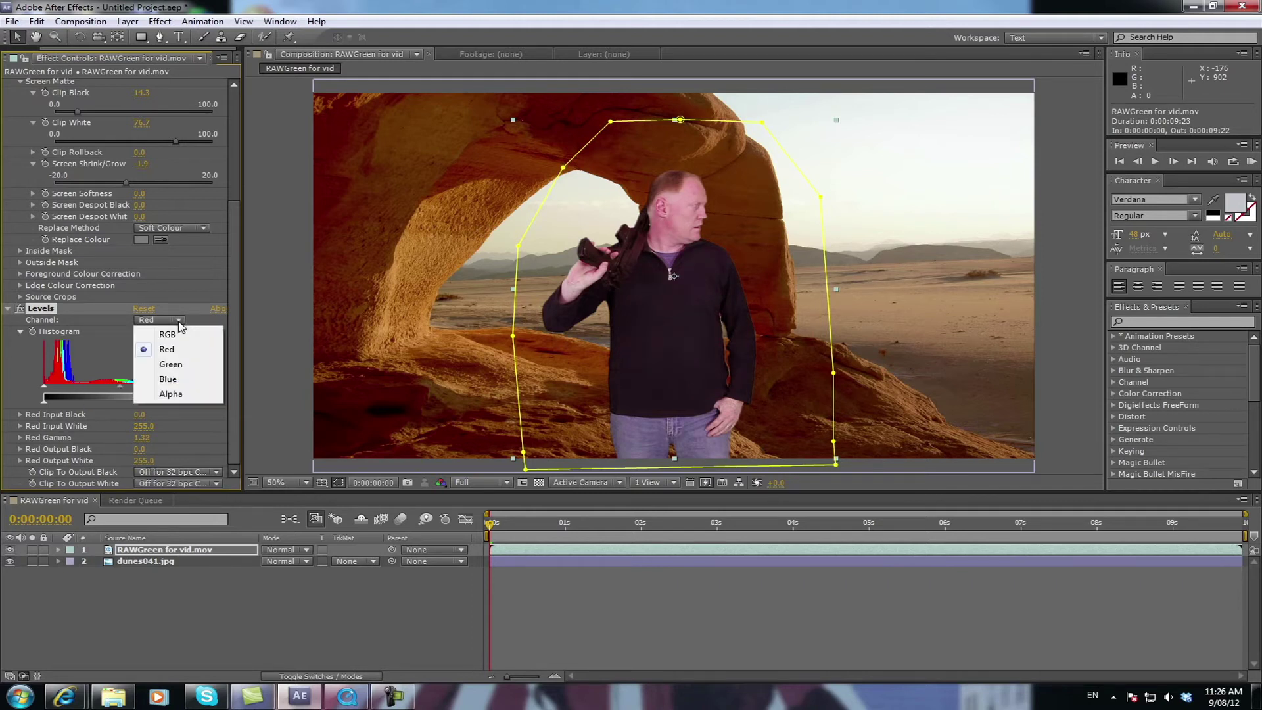
- Darken the Levels Green channel gamma, then bring it back up slightly
{"action": "left_click", "coordinate": [185, 366]}
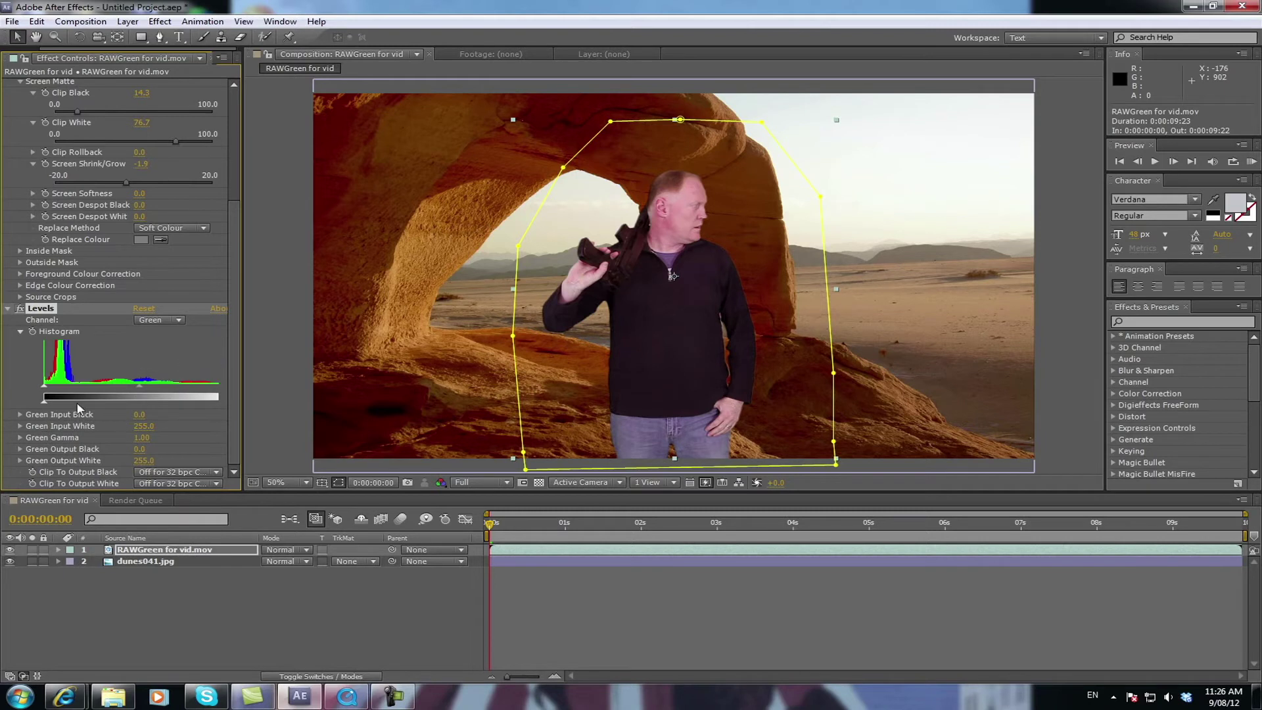
{"action": "left_click_drag", "start_coordinate": [138, 386], "coordinate": [132, 385]}
{"action": "left_click_drag", "start_coordinate": [140, 392], "coordinate": [136, 392]}
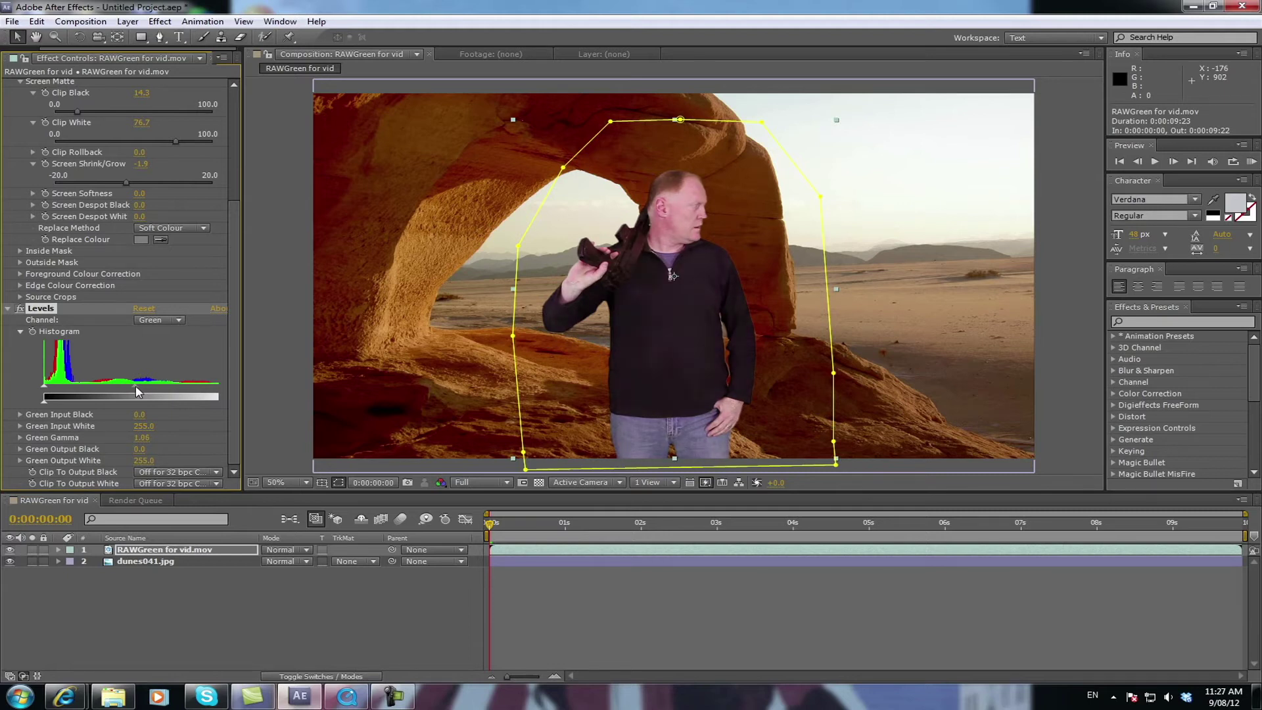
- Nudge Red gamma down, lower Blue Gamma to 0.83, and preview playback
{"action": "left_click", "coordinate": [179, 319]}
{"action": "left_click", "coordinate": [173, 349]}
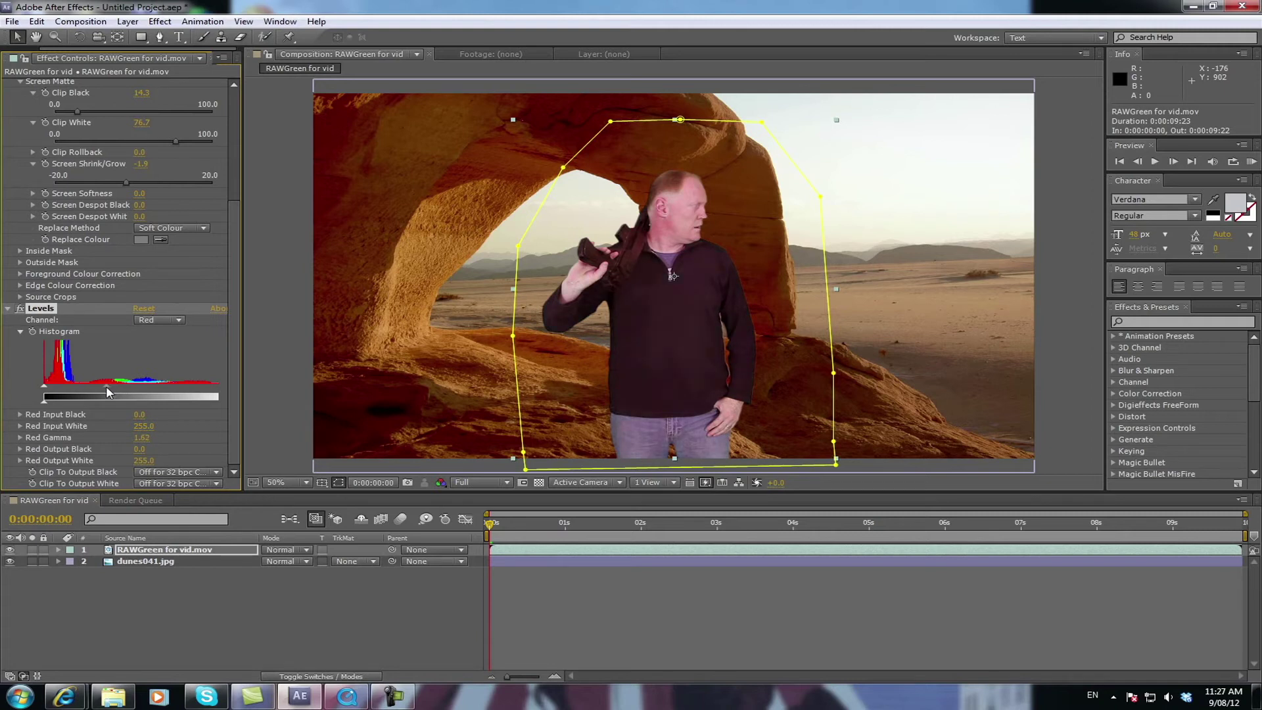
{"action": "left_click_drag", "start_coordinate": [106, 388], "coordinate": [107, 388]}
{"action": "left_click", "coordinate": [168, 320]}
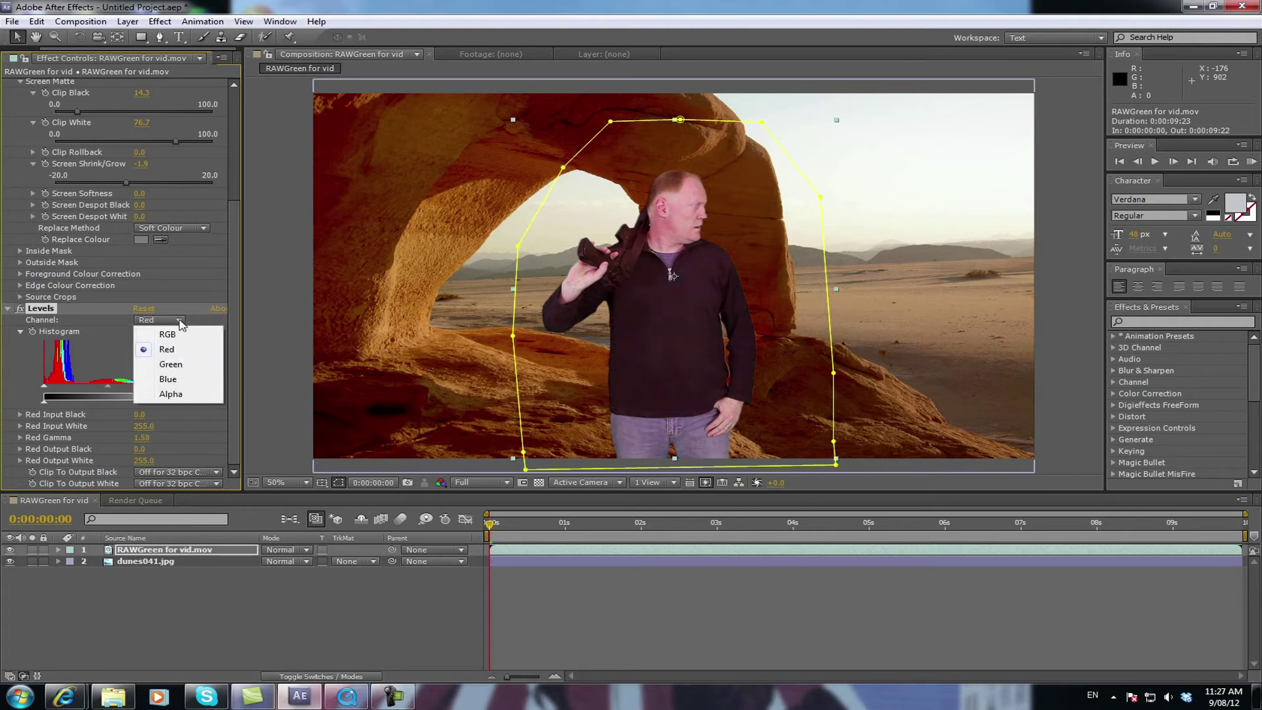
{"action": "left_click", "coordinate": [169, 379]}
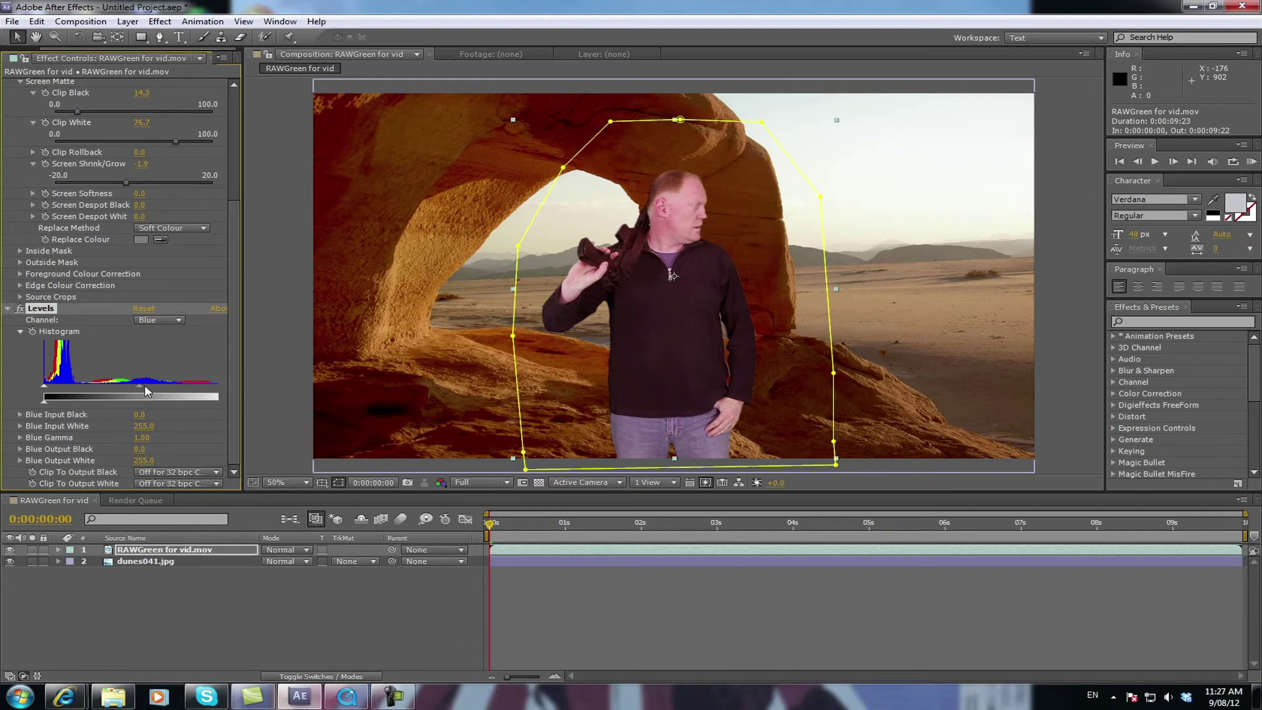
{"action": "mouse_move", "coordinate": [146, 392]}
{"action": "left_mouse_down"}
{"action": "mouse_move", "coordinate": [162, 390]}
{"action": "mouse_move", "coordinate": [152, 385]}
{"action": "left_mouse_up"}
{"action": "key", "text": "space"}
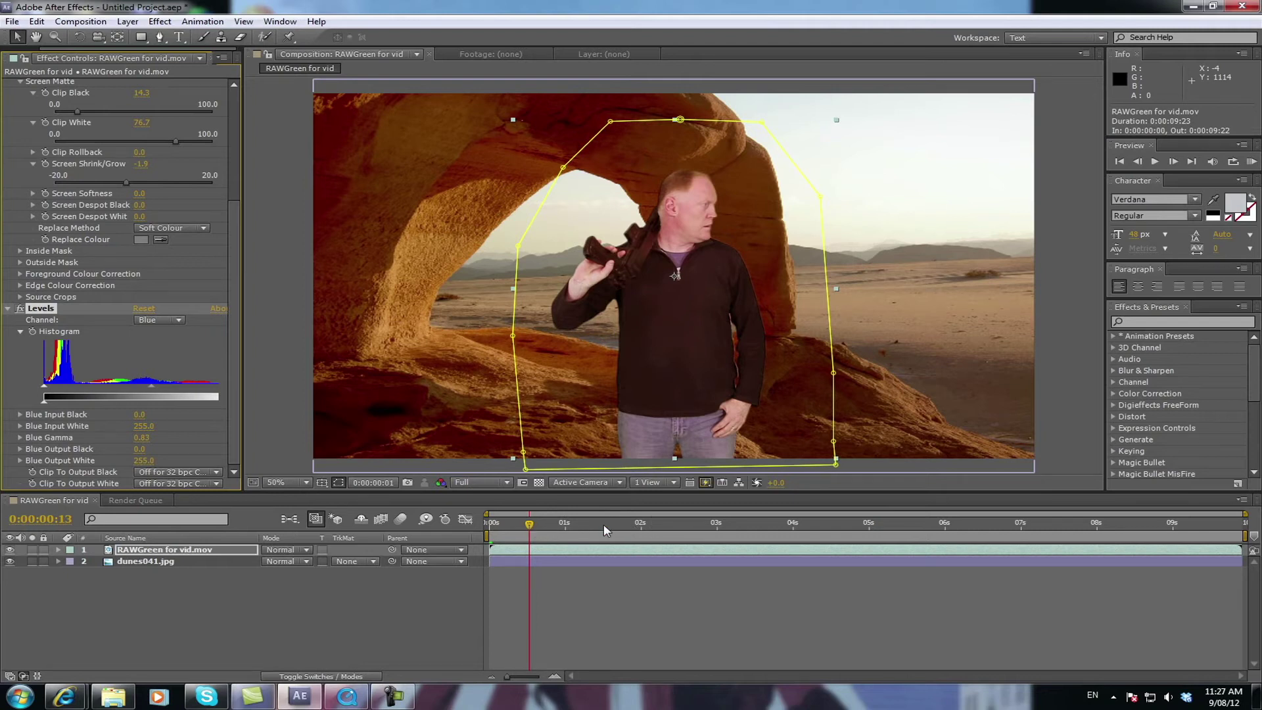
{"action": "left_click", "coordinate": [579, 525]}
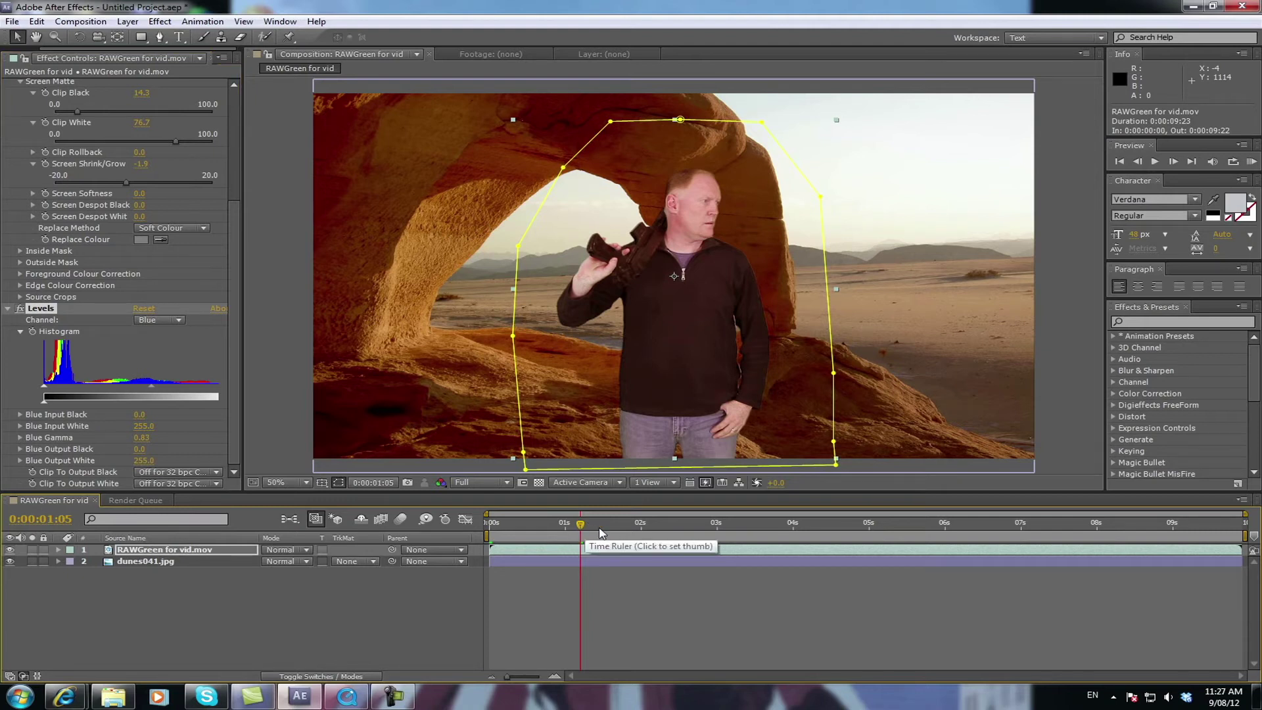
{"action": "left_click_drag", "start_coordinate": [578, 533], "coordinate": [839, 524]}
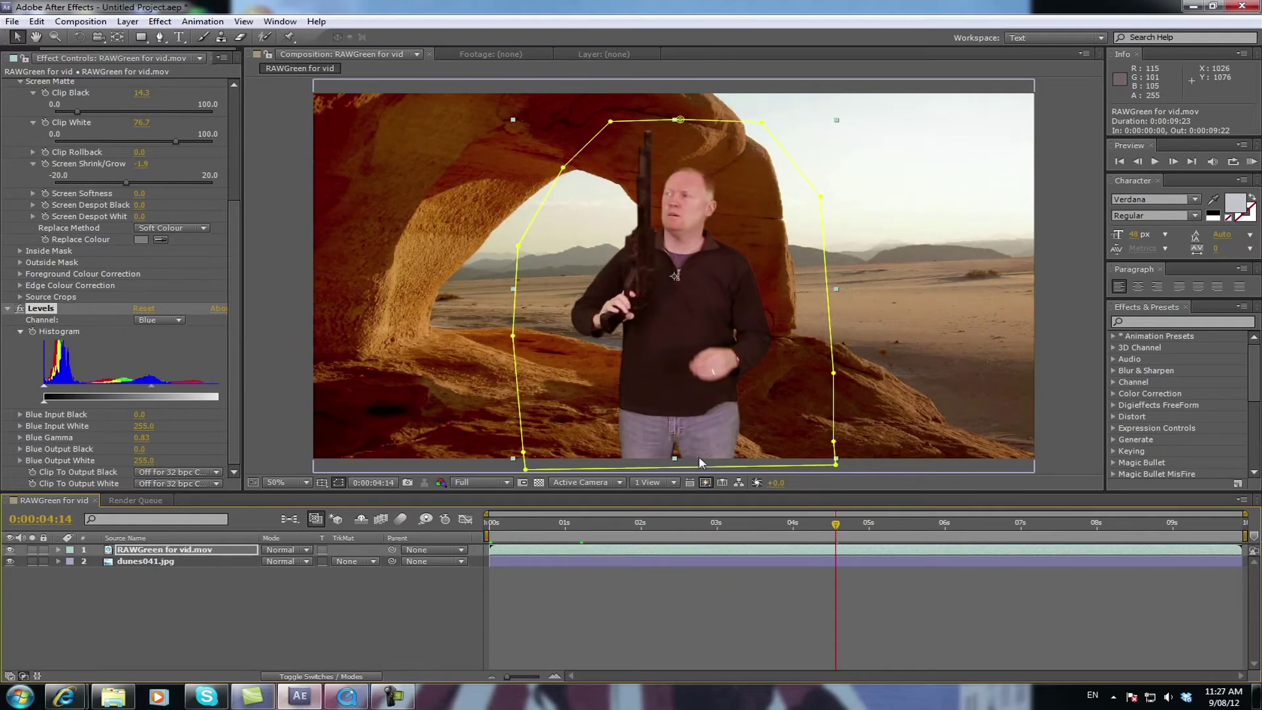
{"action": "left_click_drag", "start_coordinate": [839, 526], "coordinate": [943, 530]}
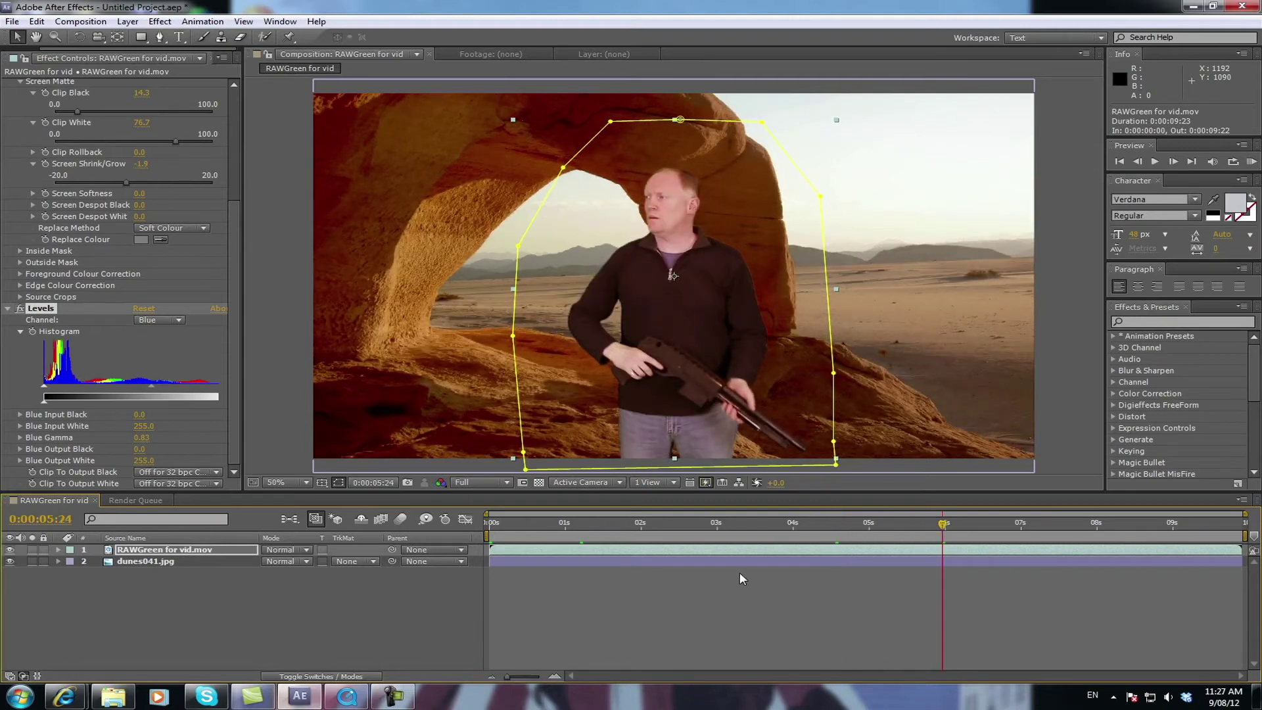
{"action": "left_click", "coordinate": [682, 594]}
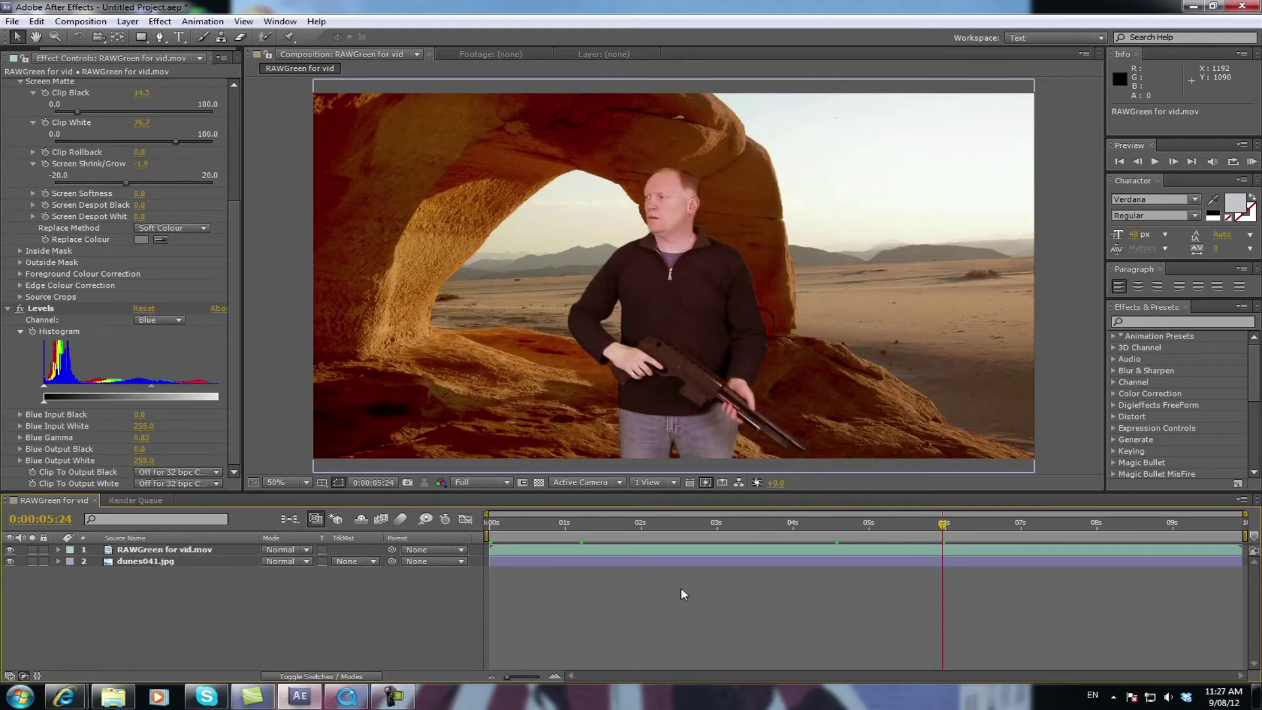
{"action": "left_click_drag", "start_coordinate": [945, 526], "coordinate": [482, 530]}
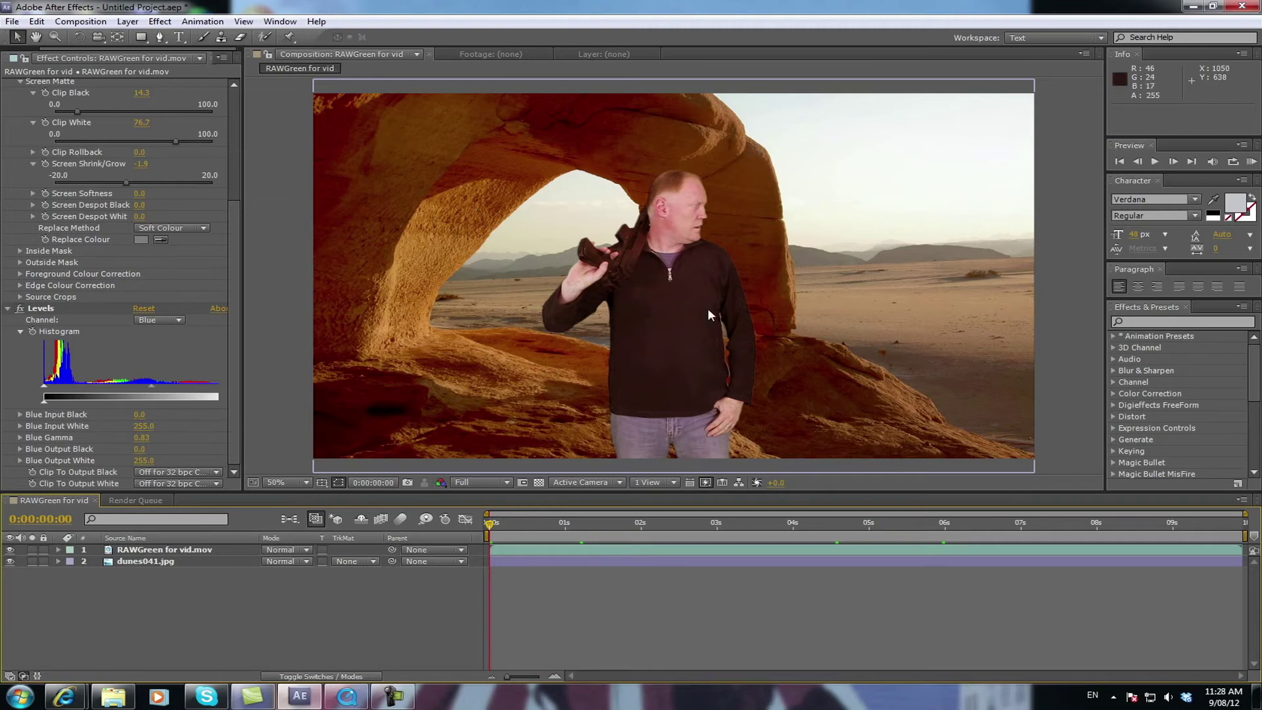
{"action": "left_click_drag", "start_coordinate": [499, 521], "coordinate": [682, 520]}
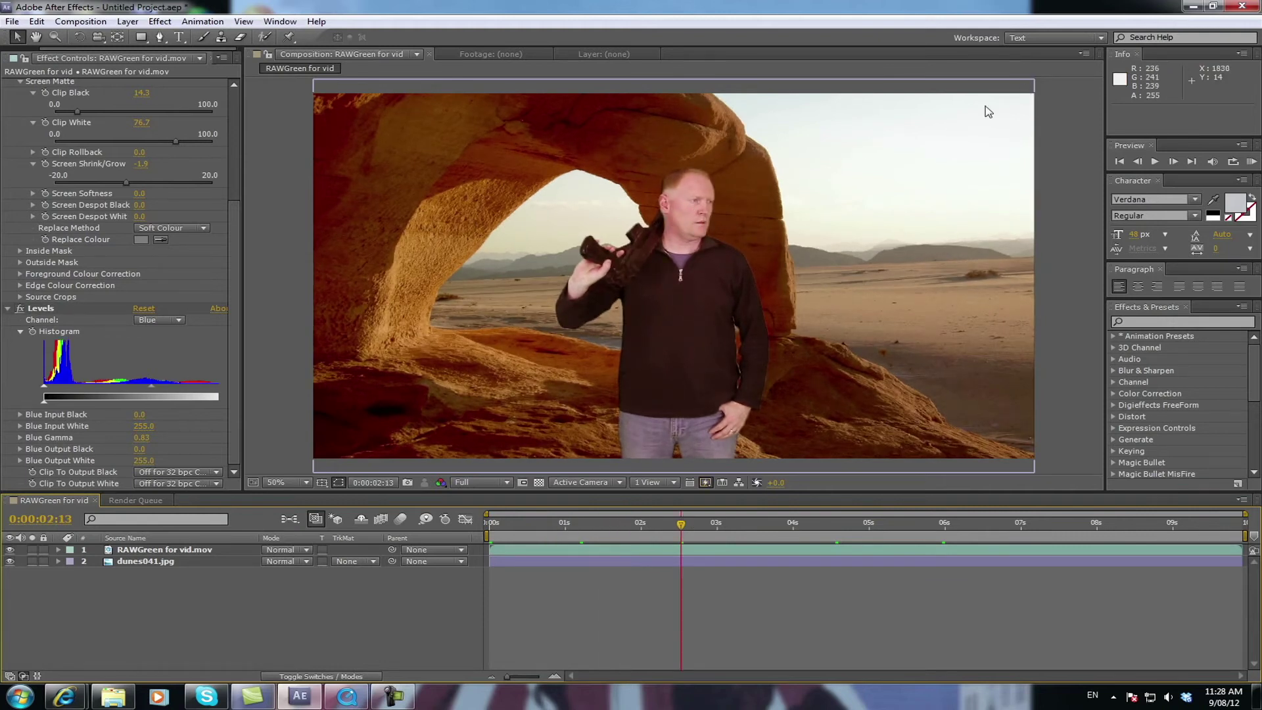
{"action": "left_click_drag", "start_coordinate": [682, 530], "coordinate": [723, 561]}
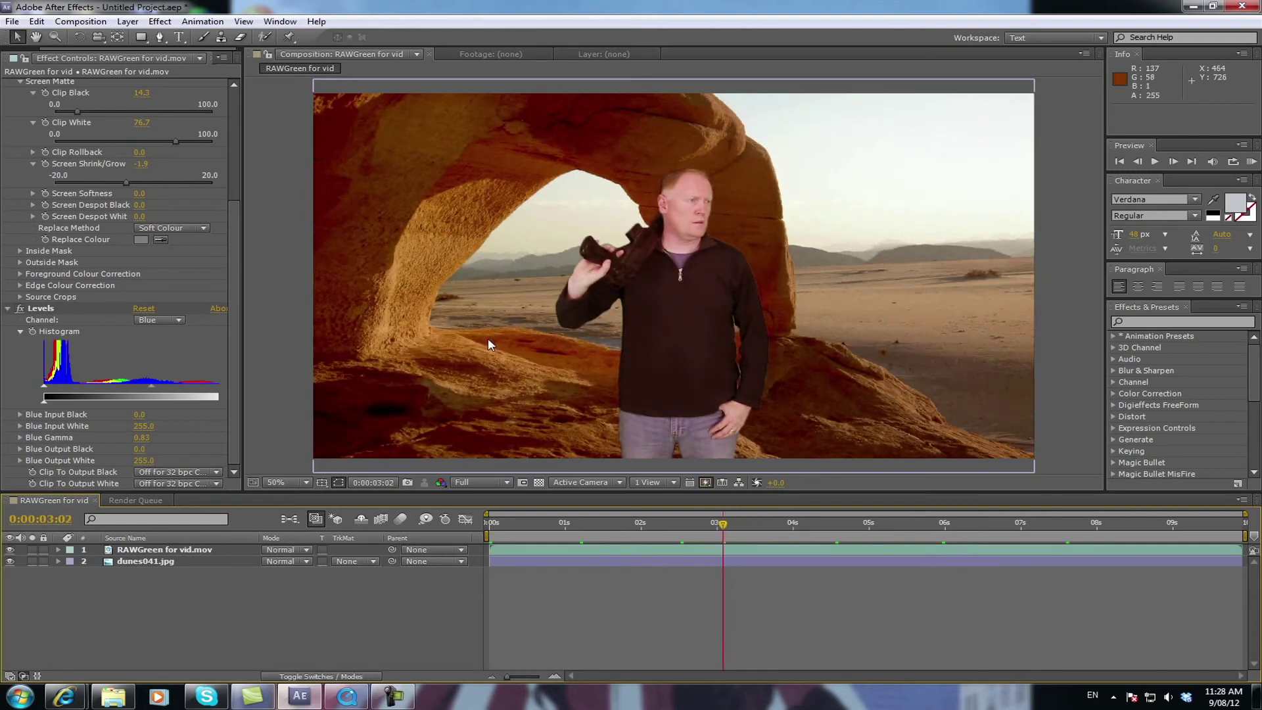
{"action": "left_click", "coordinate": [535, 551]}
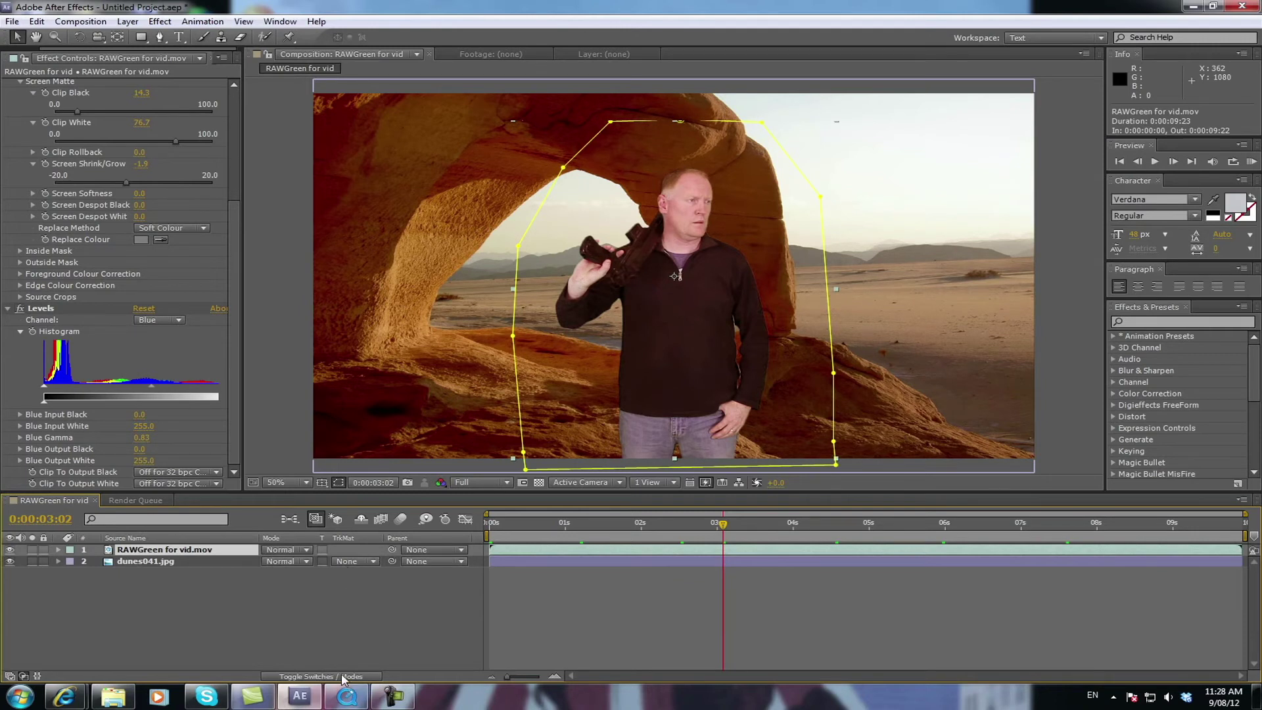
- Make RAWGreen a 3D layer and check frames around three seconds
{"action": "left_click", "coordinate": [321, 677]}
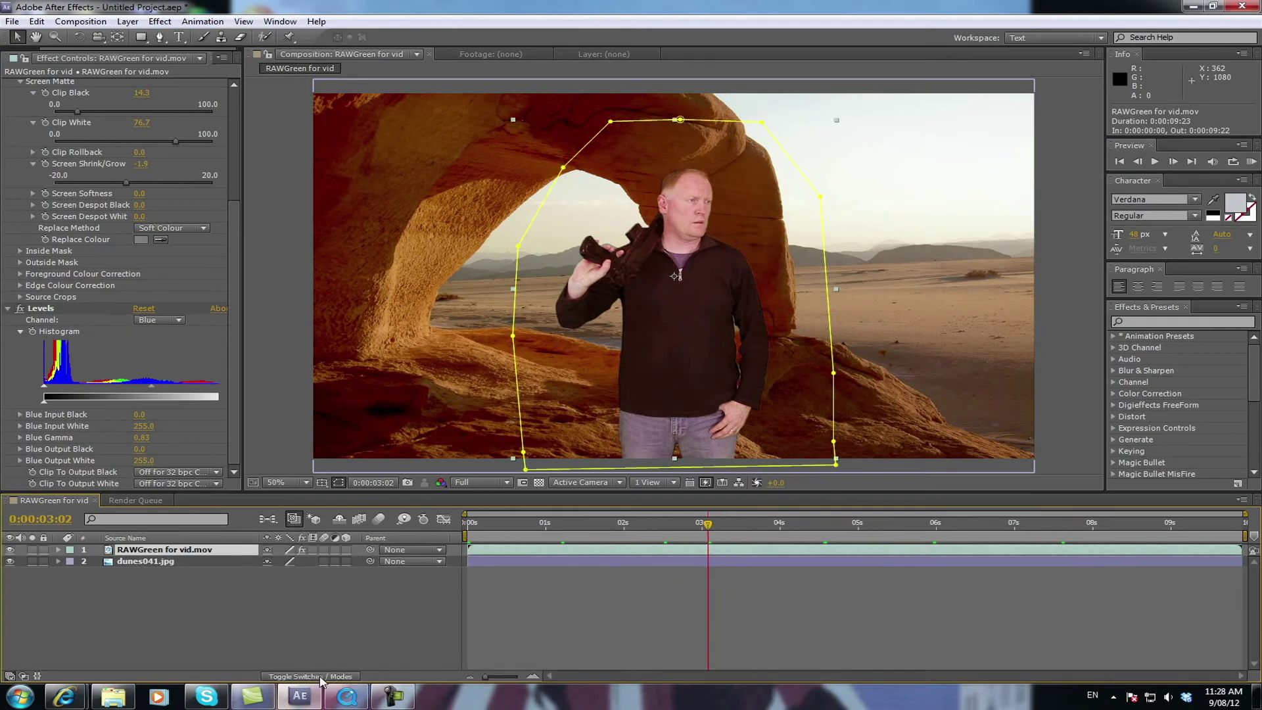
{"action": "left_click", "coordinate": [346, 549]}
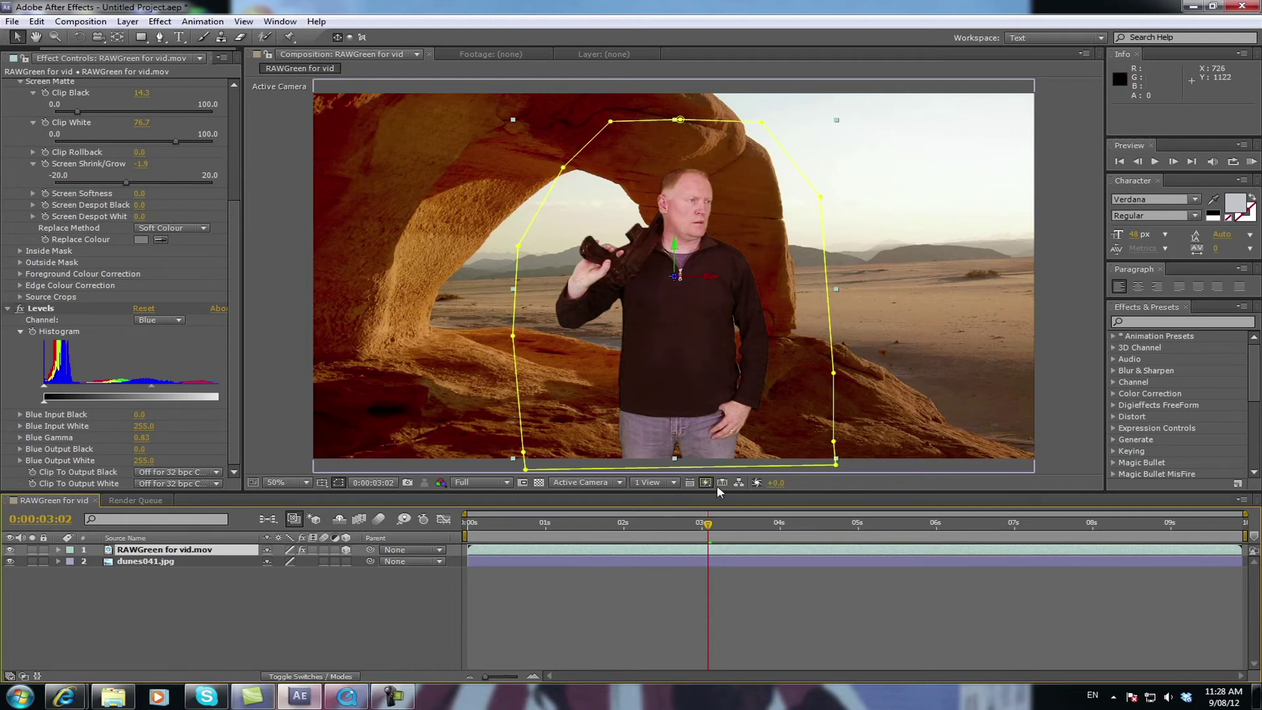
{"action": "mouse_move", "coordinate": [708, 524]}
{"action": "left_mouse_down"}
{"action": "mouse_move", "coordinate": [780, 526]}
{"action": "mouse_move", "coordinate": [685, 527]}
{"action": "mouse_move", "coordinate": [734, 526]}
{"action": "left_mouse_up"}
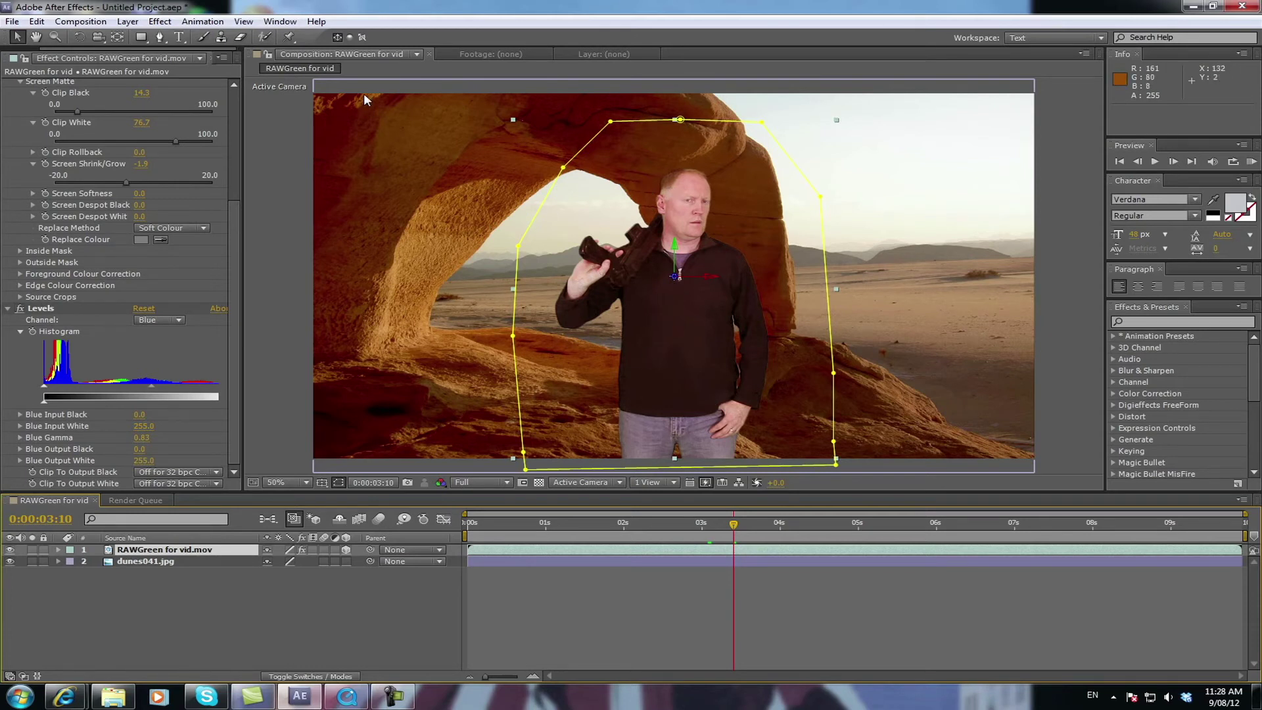
- Create a spot light layer, Light 1, at 175% intensity
{"action": "left_click", "coordinate": [128, 22]}
{"action": "mouse_move", "coordinate": [139, 39]}
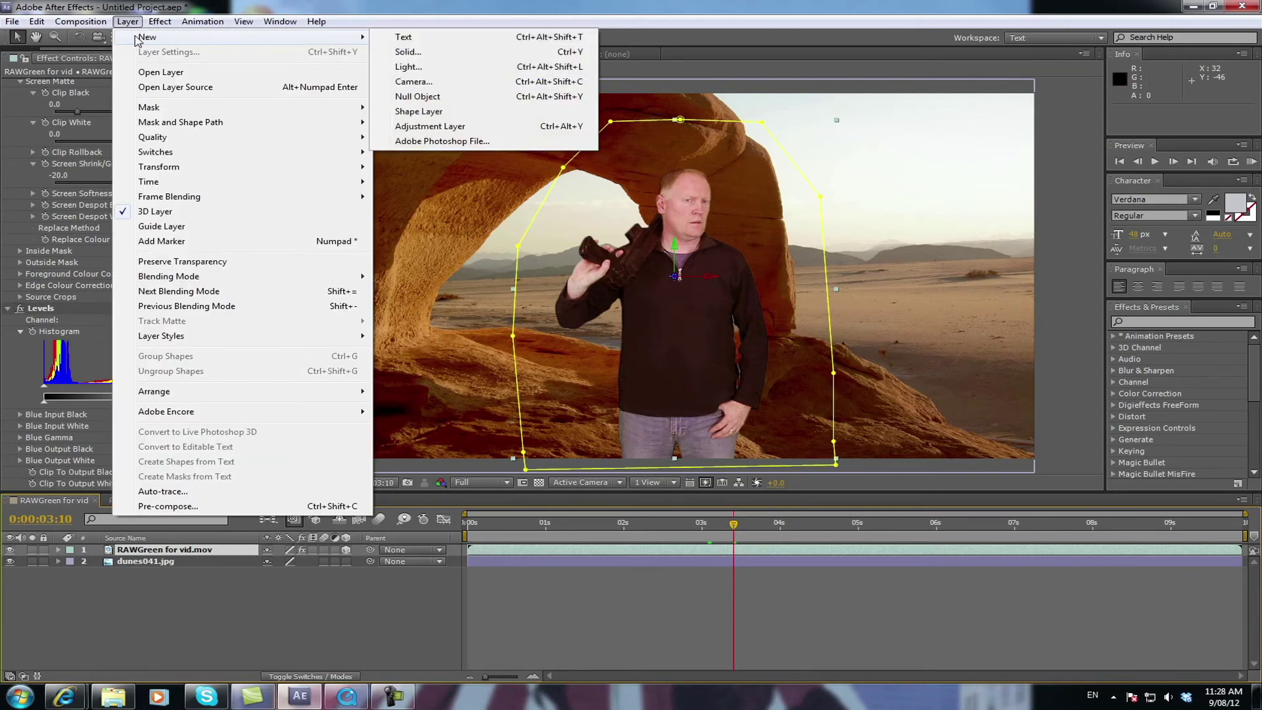
{"action": "left_click", "coordinate": [408, 68]}
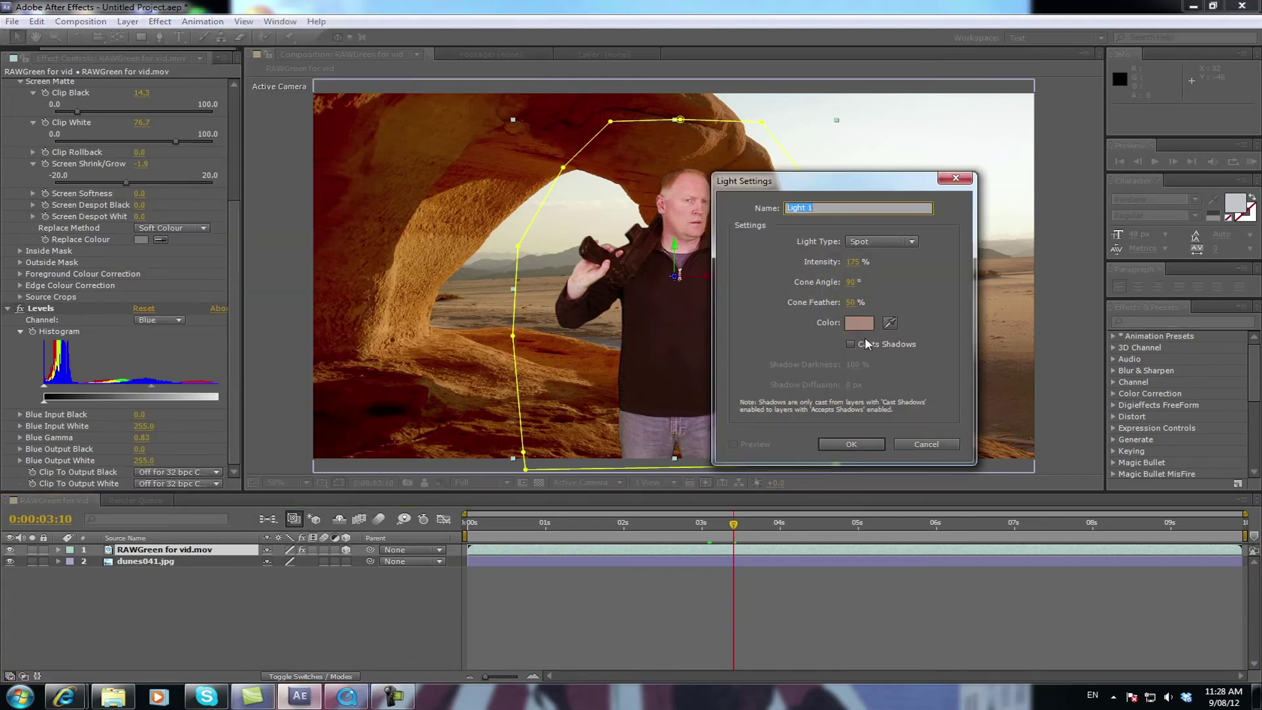
{"action": "left_click", "coordinate": [853, 444]}
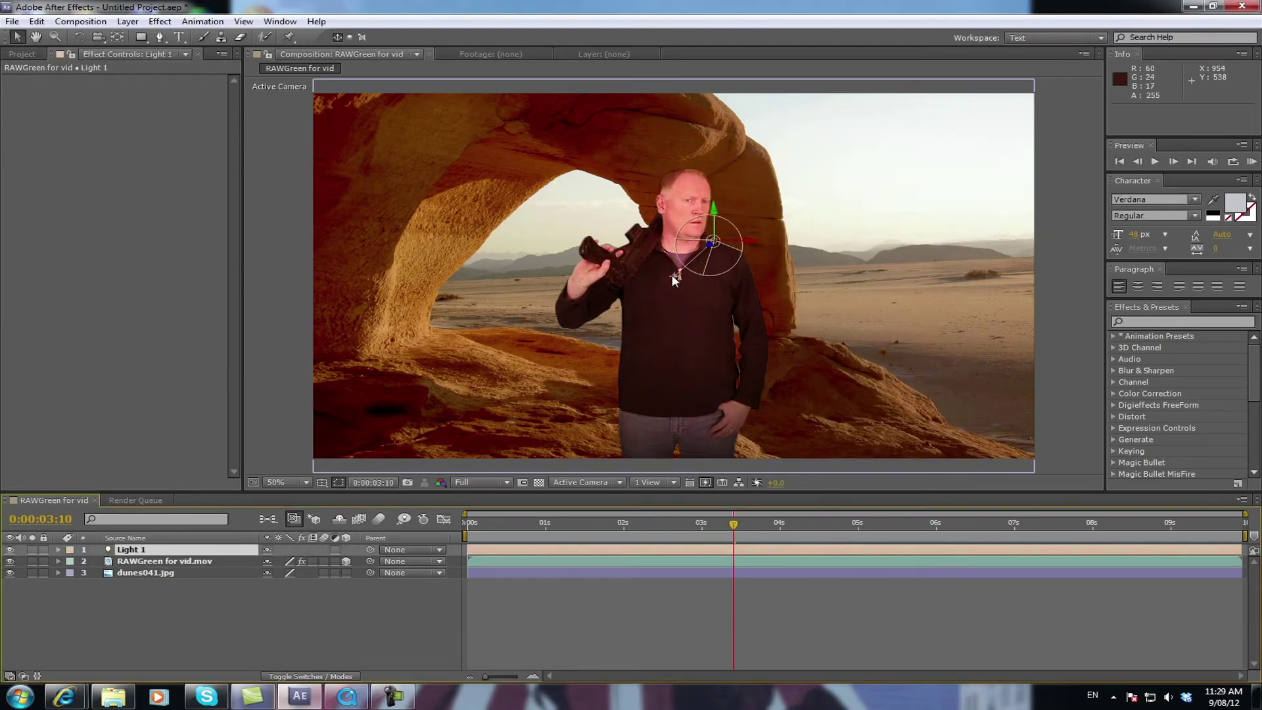
- Move Light 1 to the upper right and aim it back at the man's shoulder
{"action": "left_click_drag", "start_coordinate": [675, 279], "coordinate": [633, 284]}
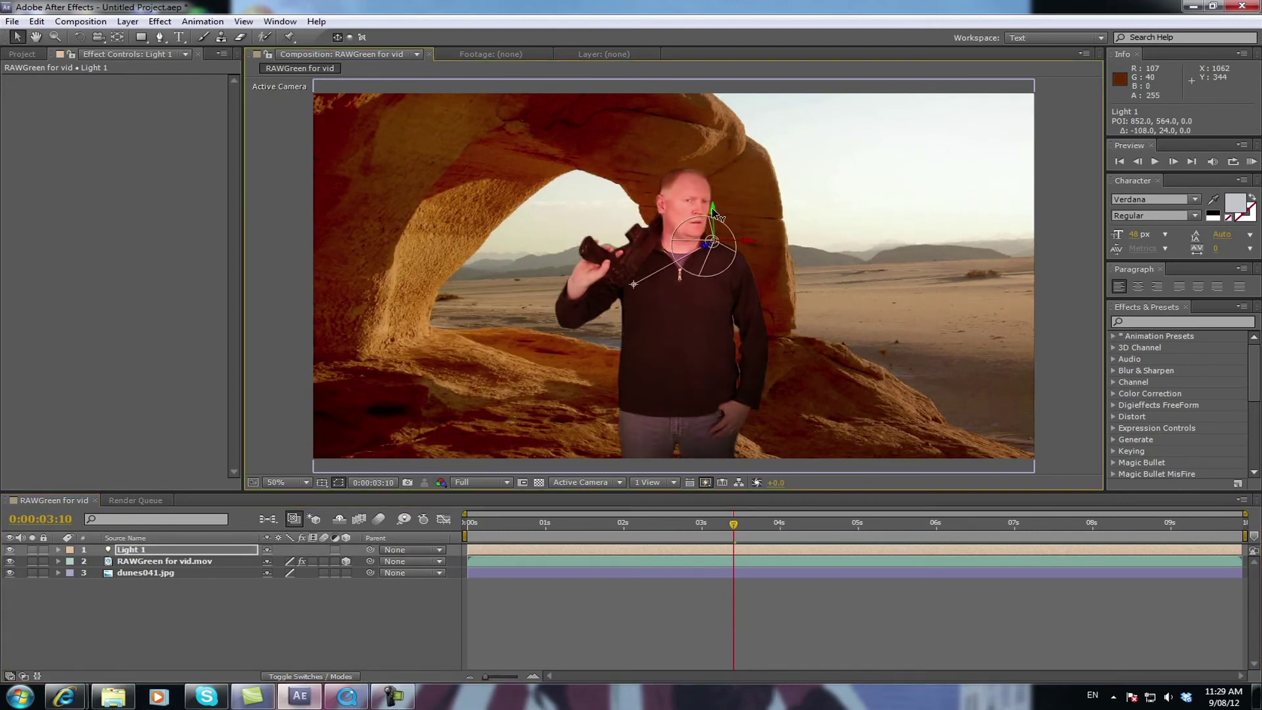
{"action": "left_click_drag", "start_coordinate": [722, 242], "coordinate": [1006, 139]}
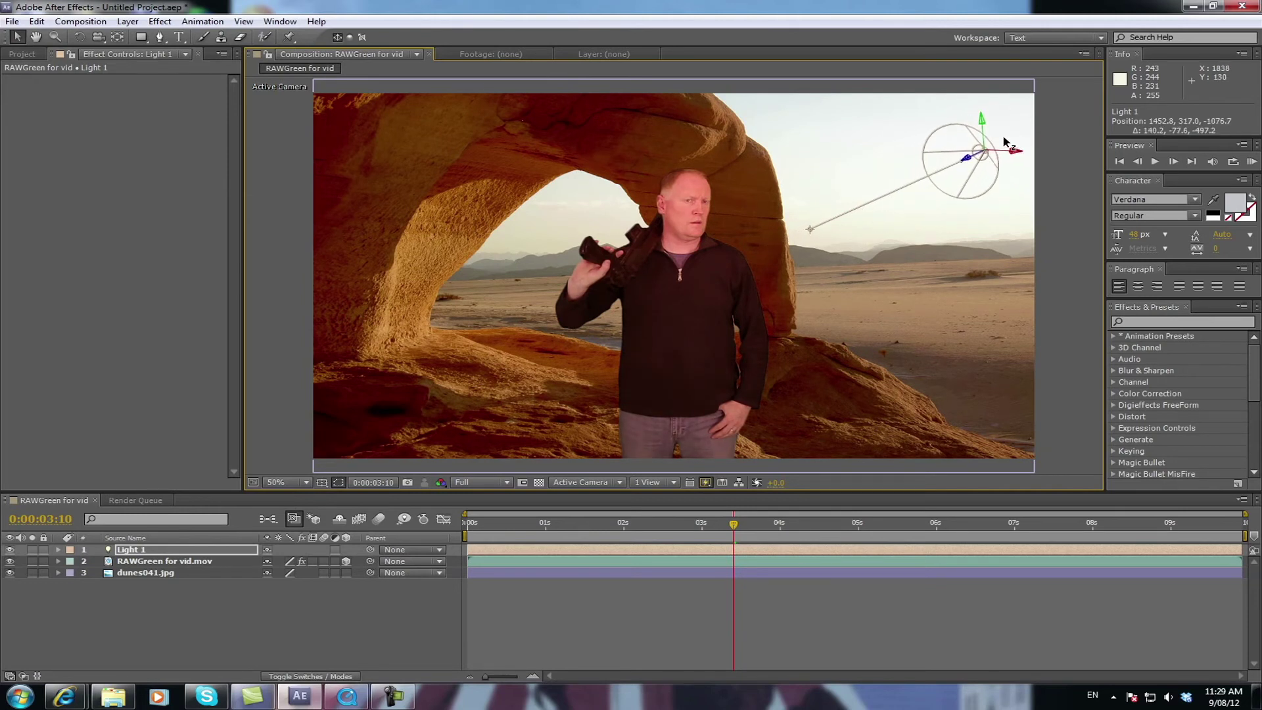
{"action": "left_click_drag", "start_coordinate": [811, 234], "coordinate": [925, 249]}
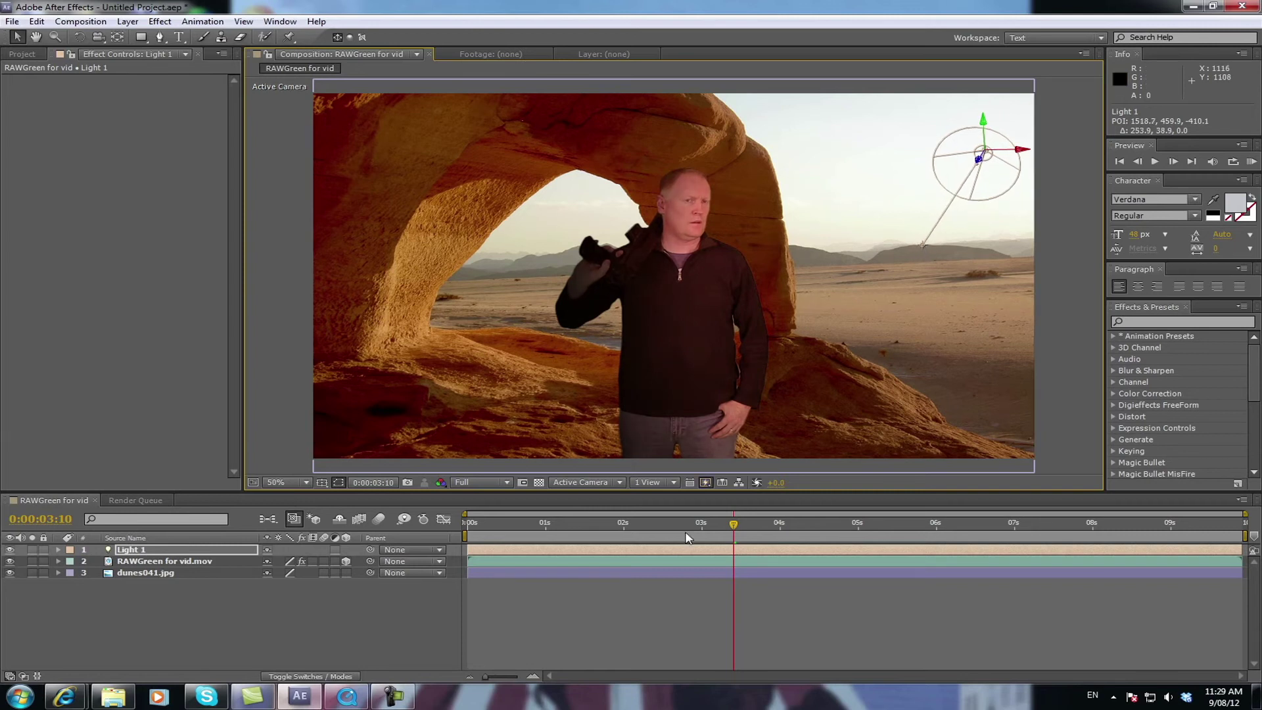
- Scrub to about 7 seconds and back to 0:00:03:03 to check the lighting
{"action": "left_click_drag", "start_coordinate": [734, 524], "coordinate": [824, 526]}
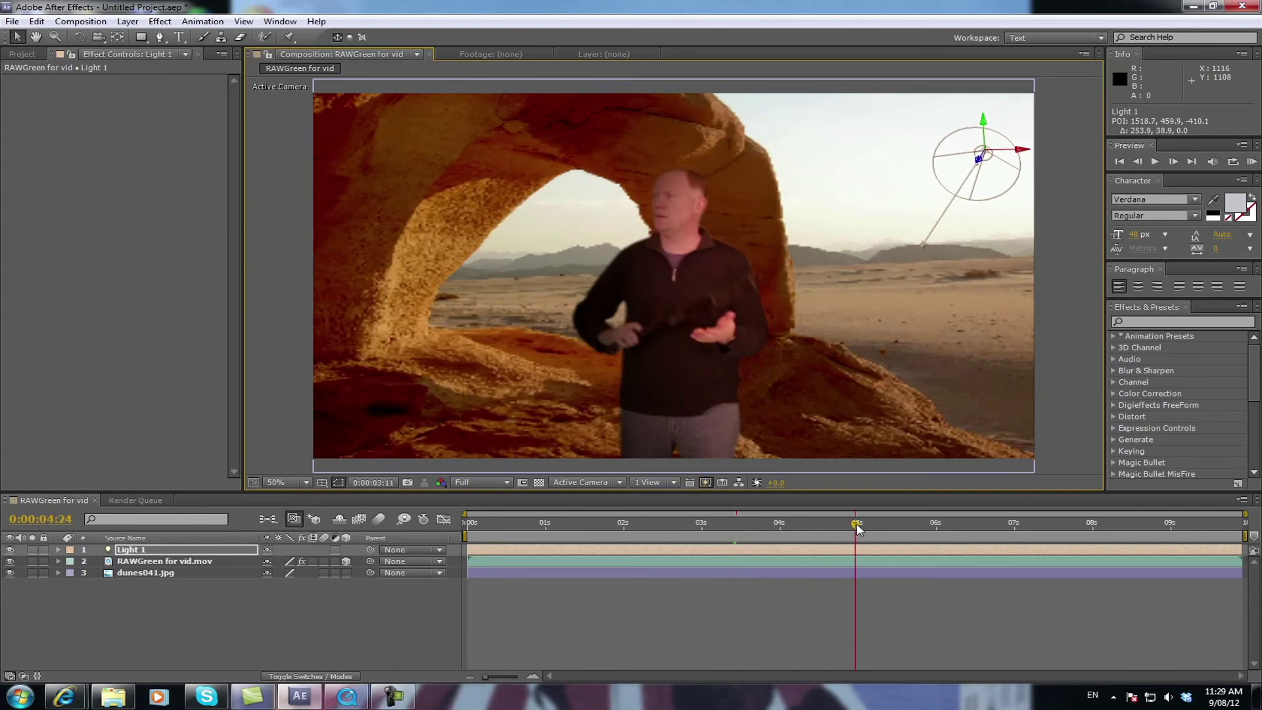
{"action": "left_click_drag", "start_coordinate": [858, 524], "coordinate": [861, 523]}
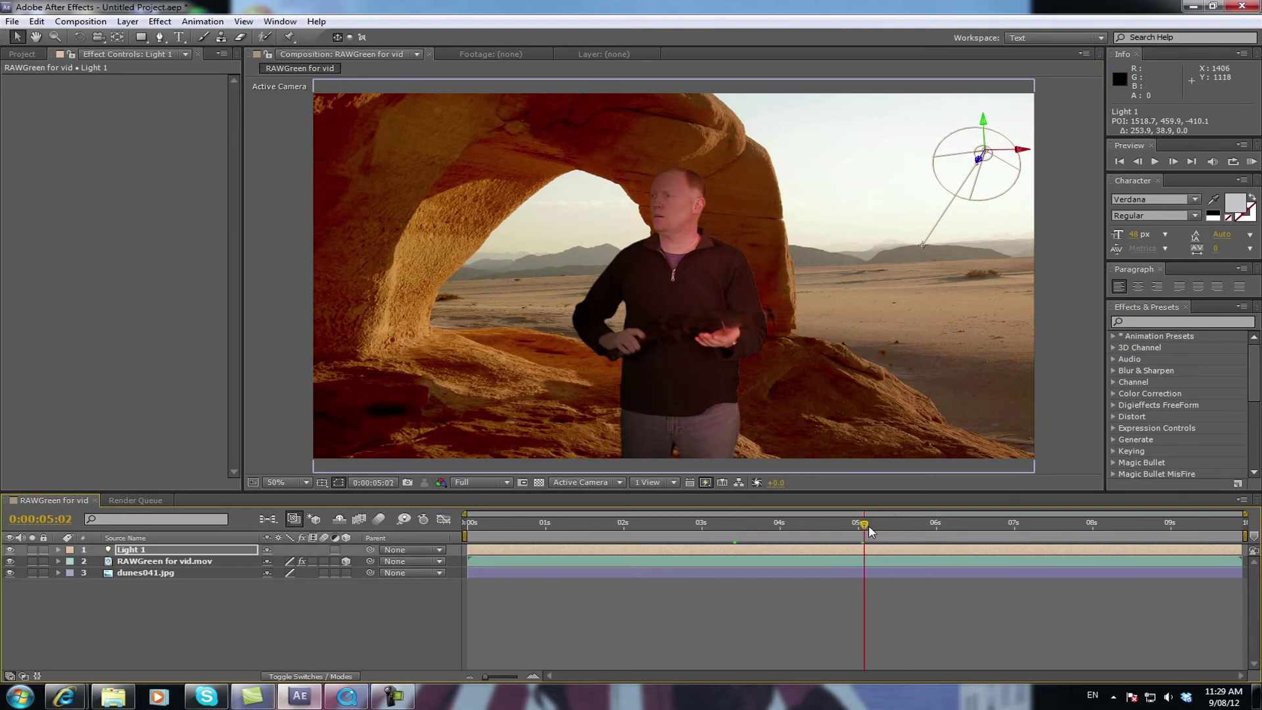
{"action": "left_click_drag", "start_coordinate": [869, 526], "coordinate": [1091, 492]}
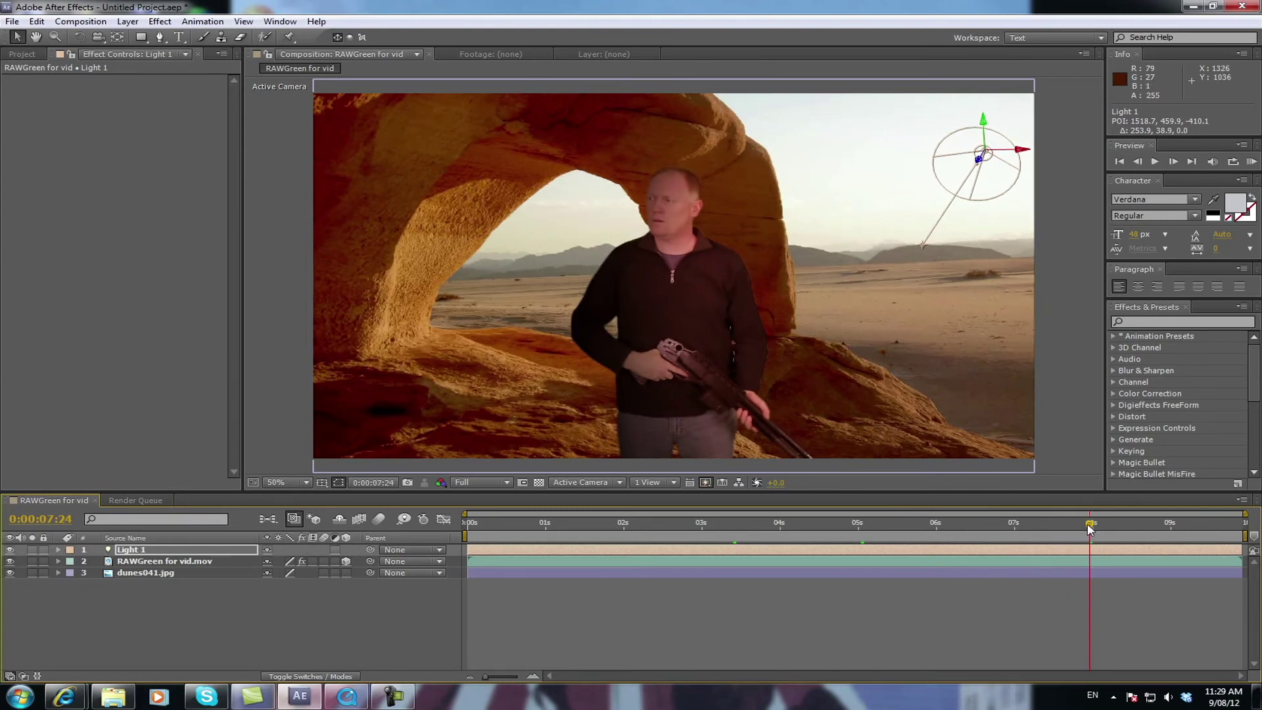
{"action": "left_click_drag", "start_coordinate": [1091, 528], "coordinate": [716, 547]}
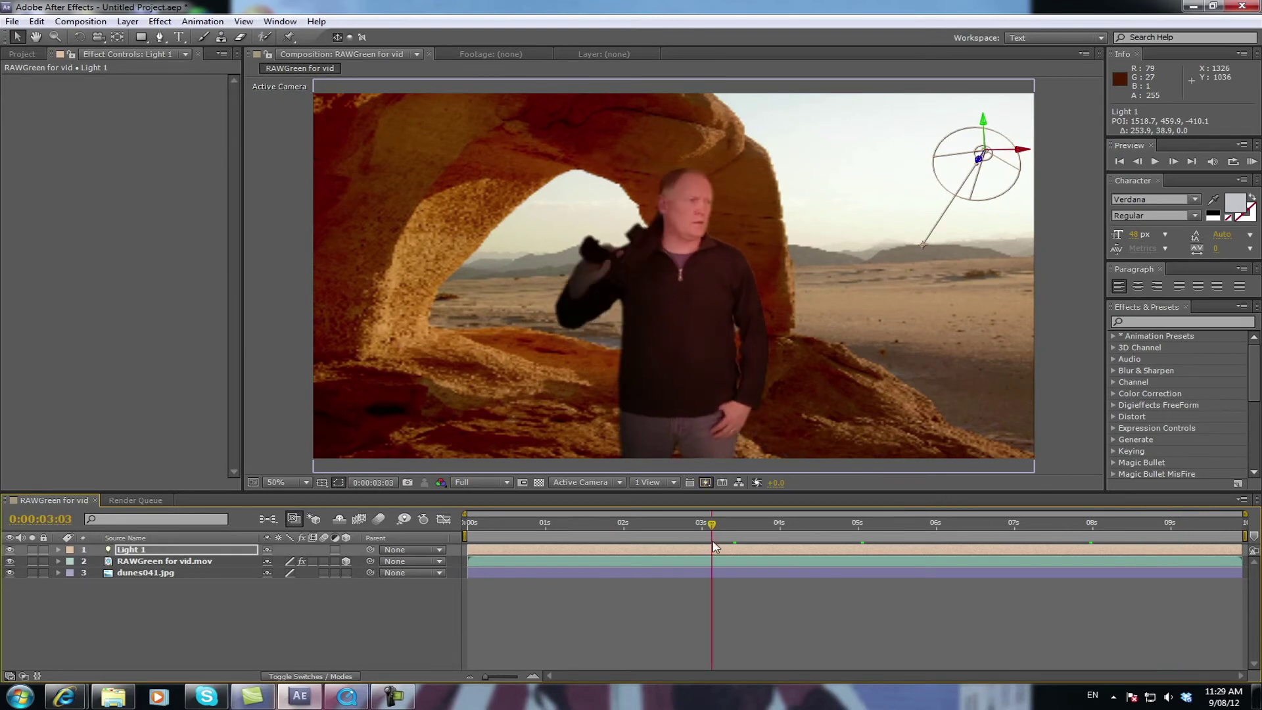
- Sample the orange rock as Light 1's colour, lower its intensity, and aim it left
{"action": "left_click", "coordinate": [58, 550]}
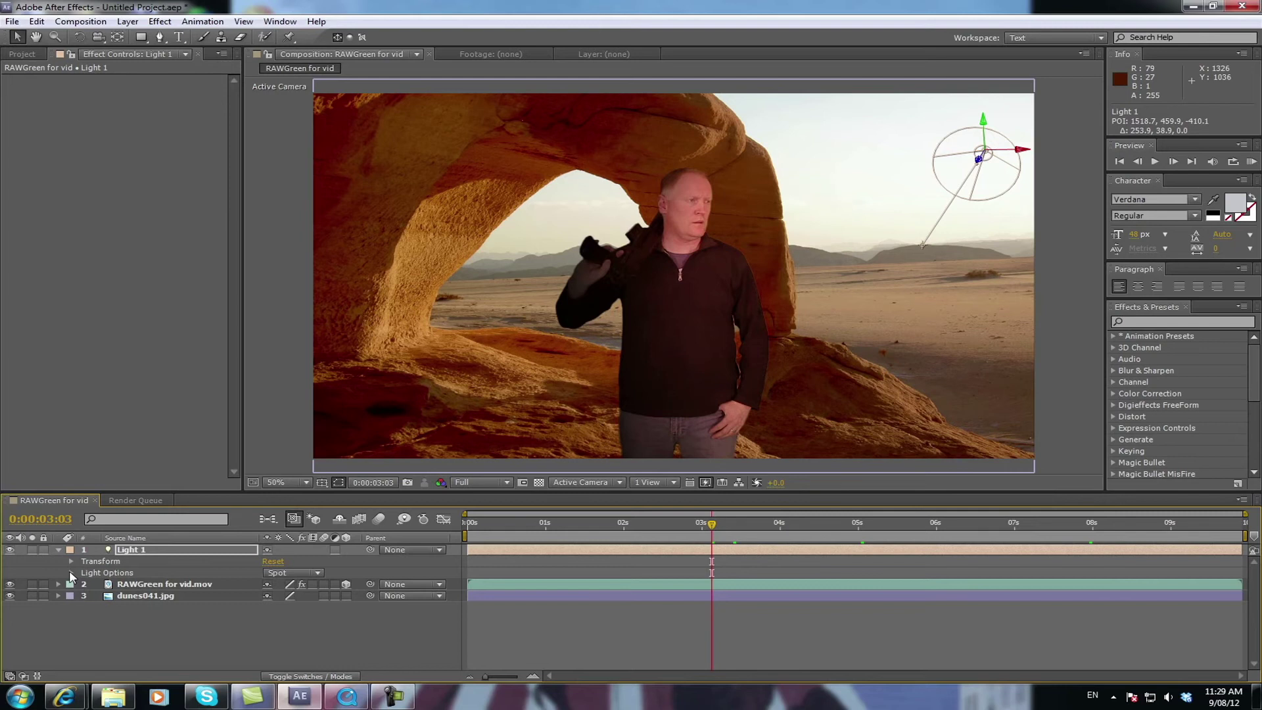
{"action": "left_click", "coordinate": [71, 573]}
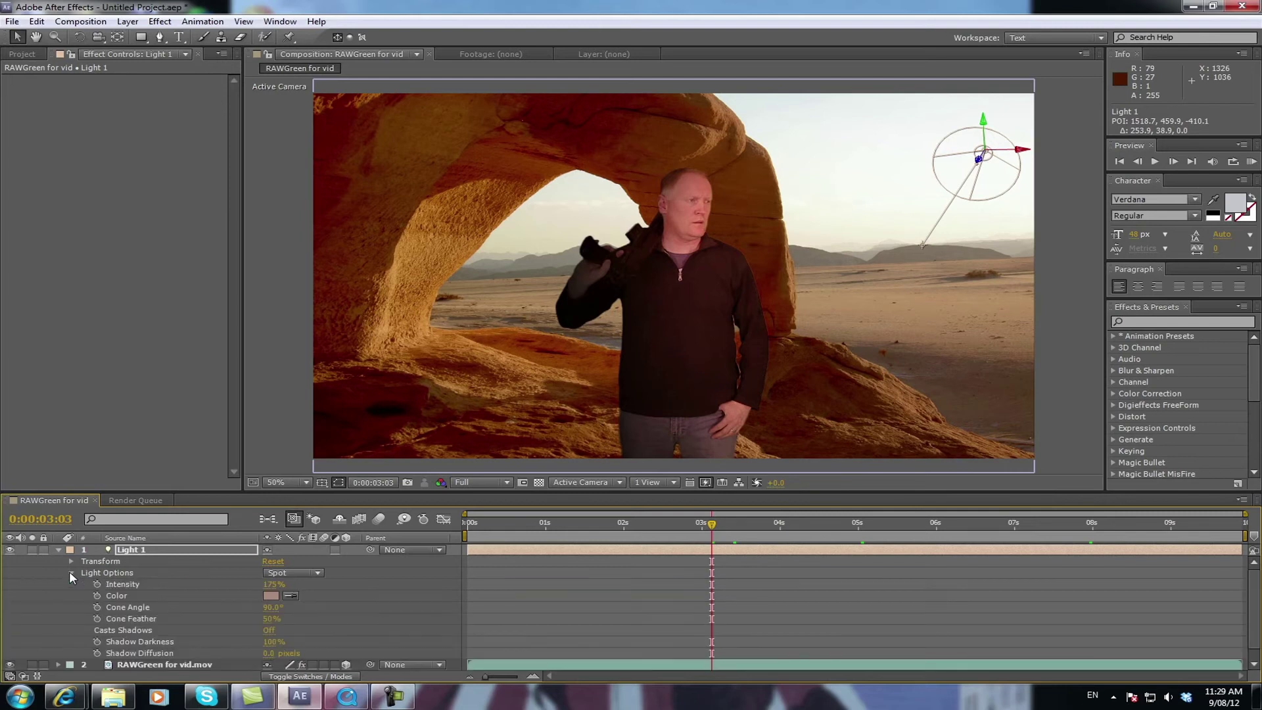
{"action": "left_click", "coordinate": [287, 595]}
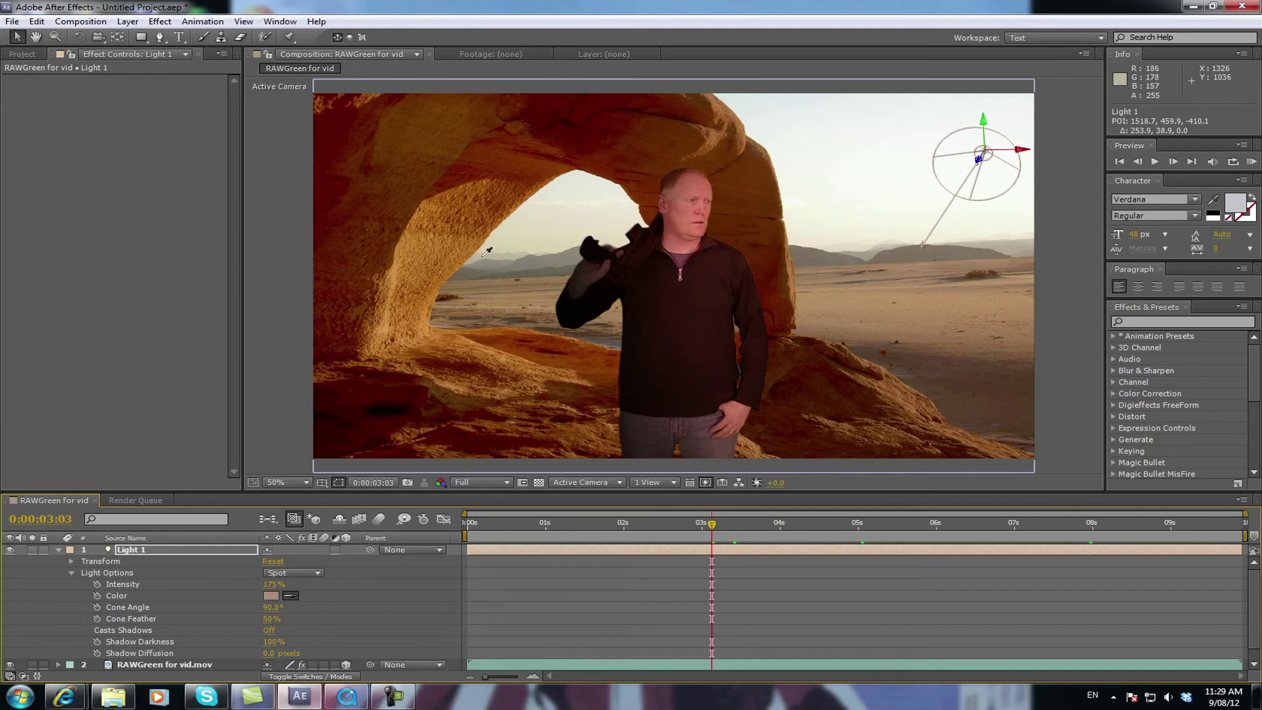
{"action": "left_click", "coordinate": [408, 243]}
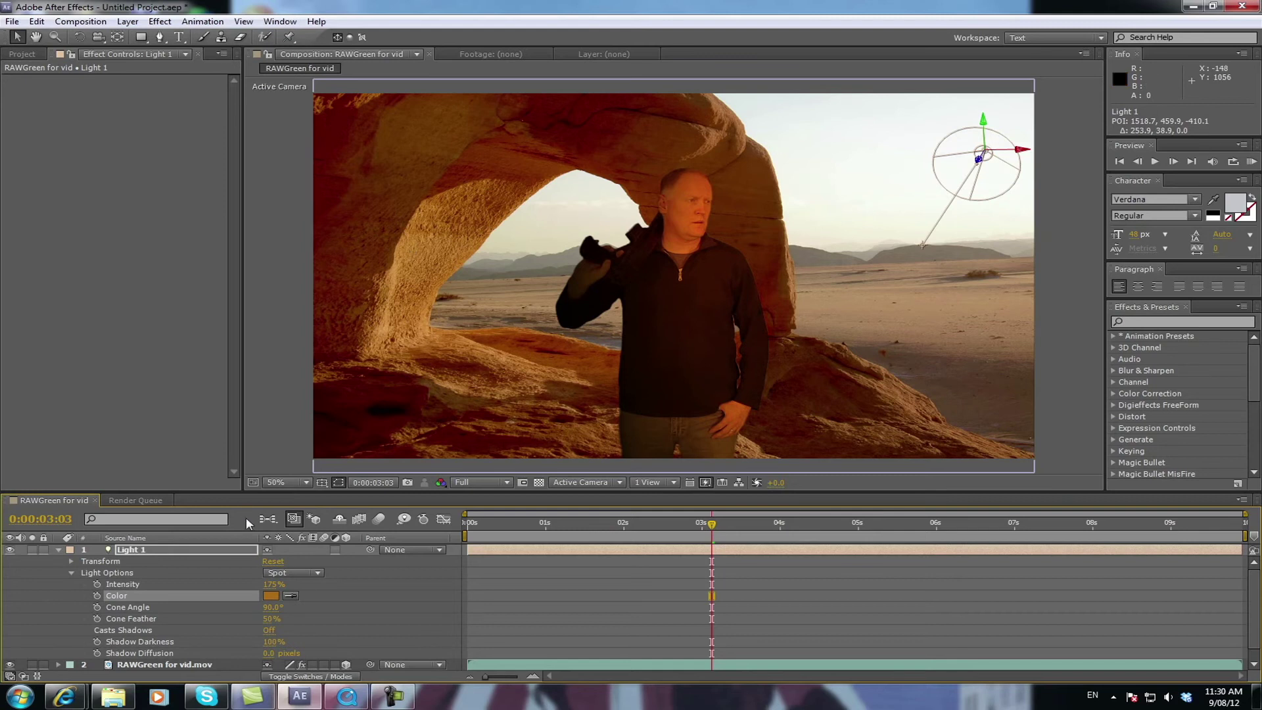
{"action": "left_click_drag", "start_coordinate": [270, 585], "coordinate": [225, 589]}
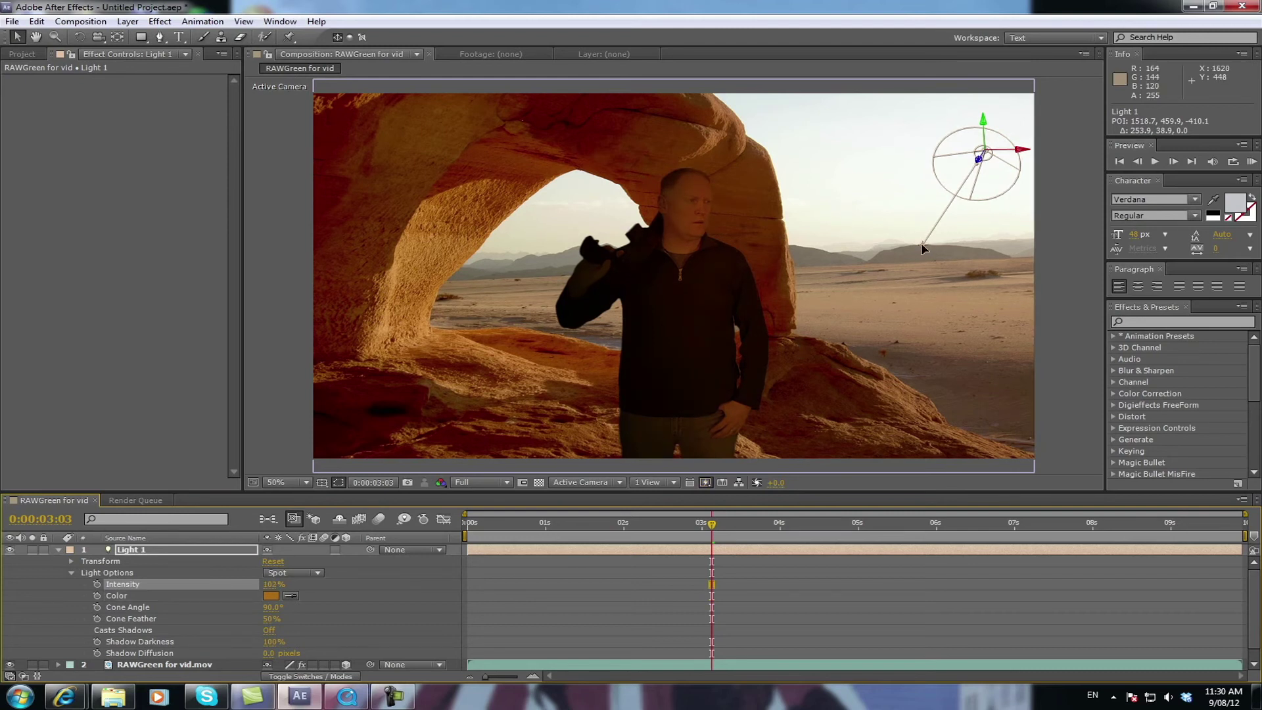
{"action": "mouse_move", "coordinate": [922, 244]}
{"action": "left_mouse_down"}
{"action": "mouse_move", "coordinate": [860, 245]}
{"action": "mouse_move", "coordinate": [882, 204]}
{"action": "mouse_move", "coordinate": [927, 191]}
{"action": "mouse_move", "coordinate": [910, 231]}
{"action": "left_mouse_up"}
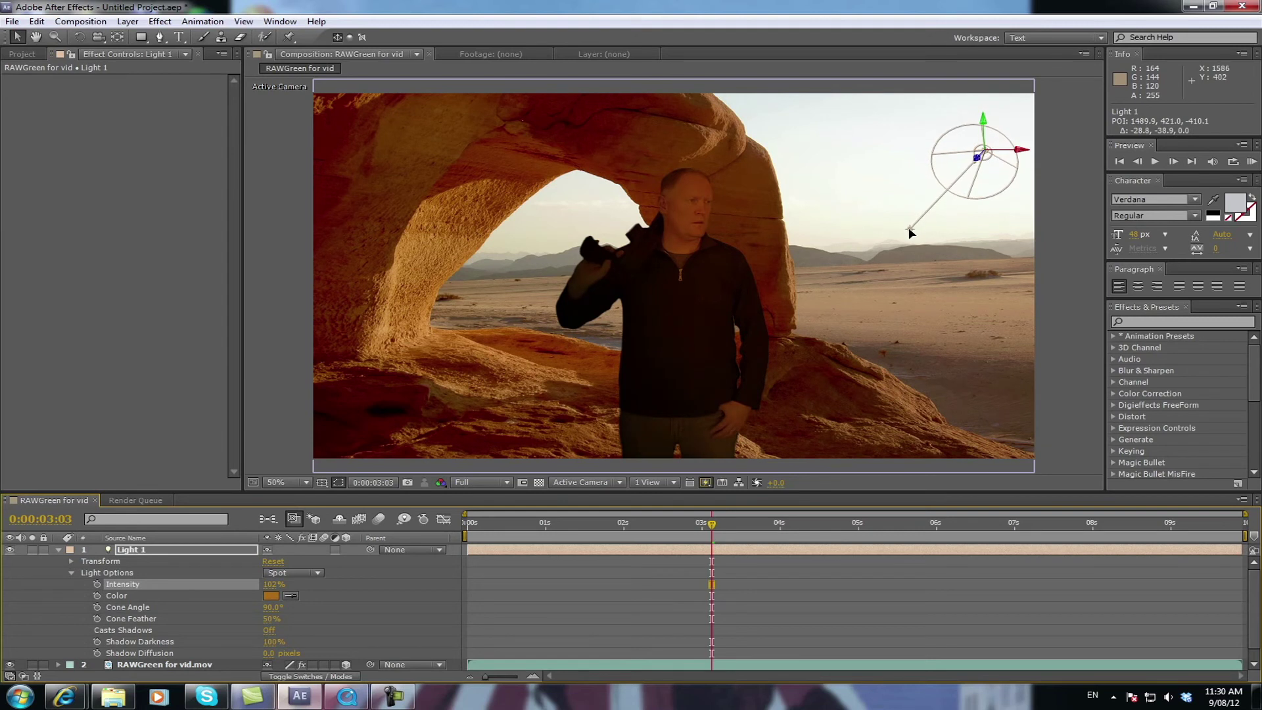
- Resample a pale cream light colour, set Intensity to 90%, and swing the cone further left
{"action": "left_click", "coordinate": [289, 597]}
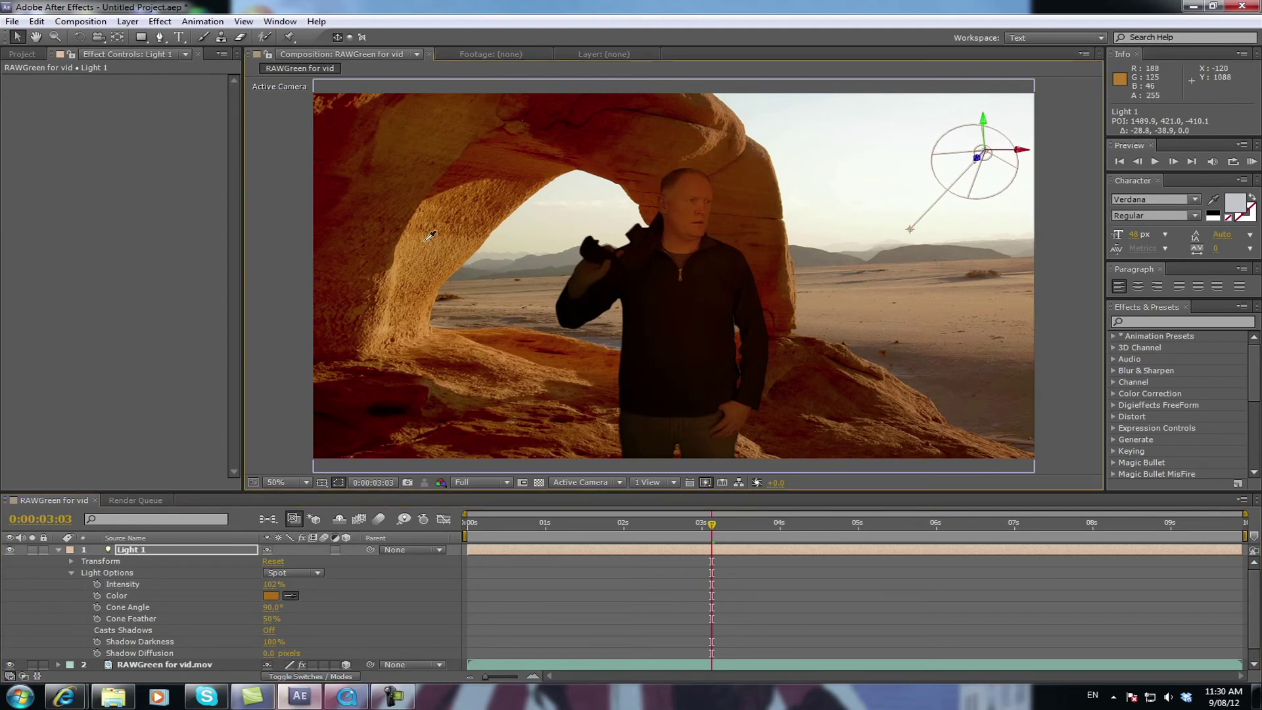
{"action": "left_click", "coordinate": [508, 238]}
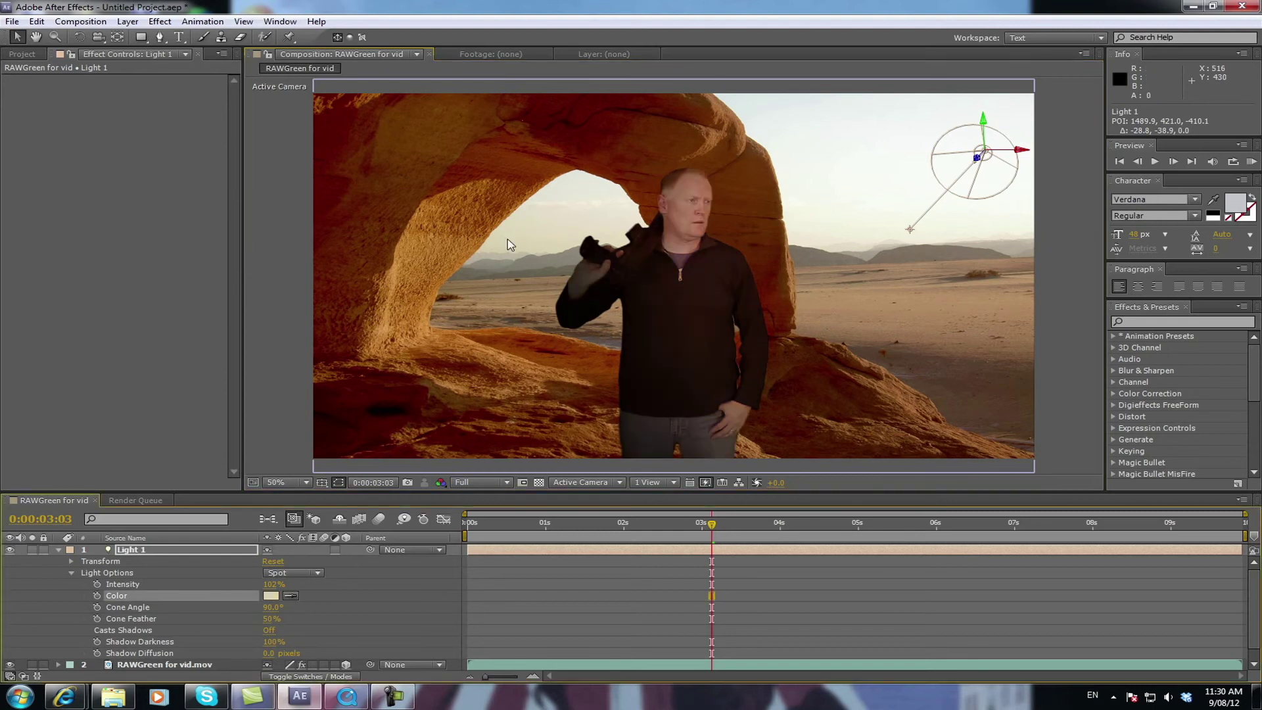
{"action": "left_click", "coordinate": [273, 584]}
{"action": "type", "text": "90"}
{"action": "key", "text": "Return"}
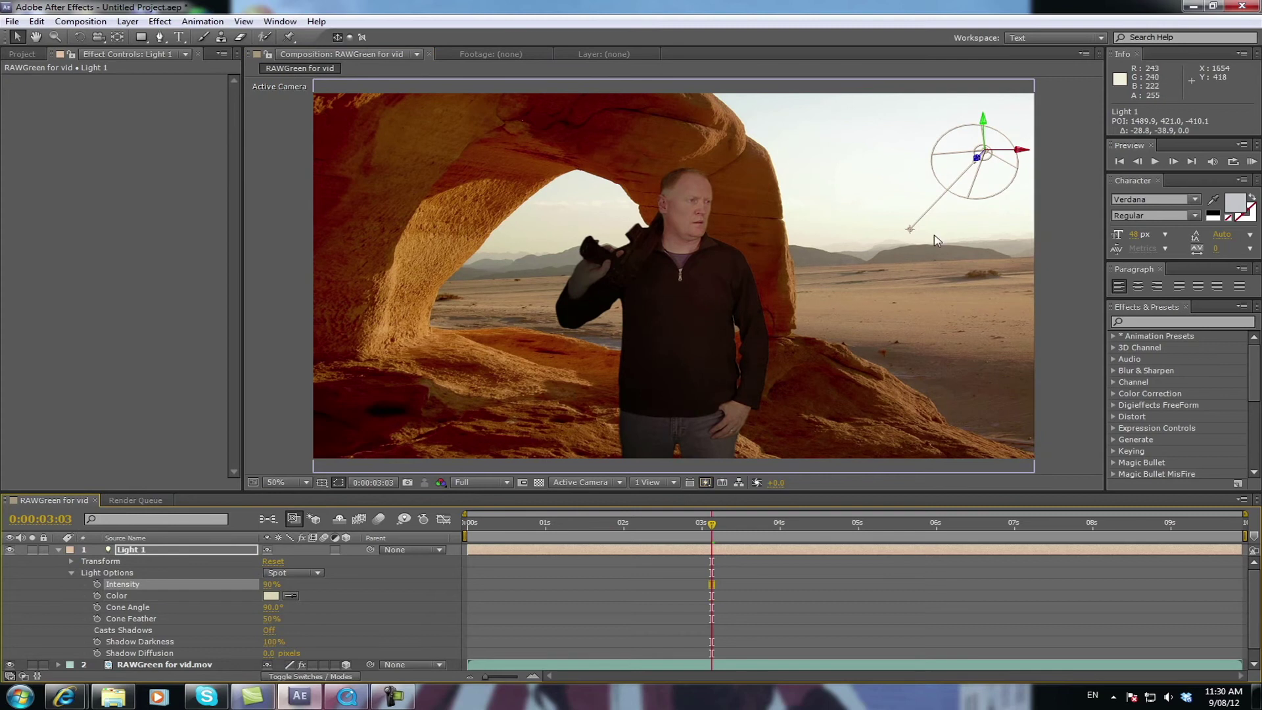
{"action": "mouse_move", "coordinate": [910, 229]}
{"action": "left_mouse_down"}
{"action": "mouse_move", "coordinate": [881, 228]}
{"action": "mouse_move", "coordinate": [897, 228]}
{"action": "left_mouse_up"}
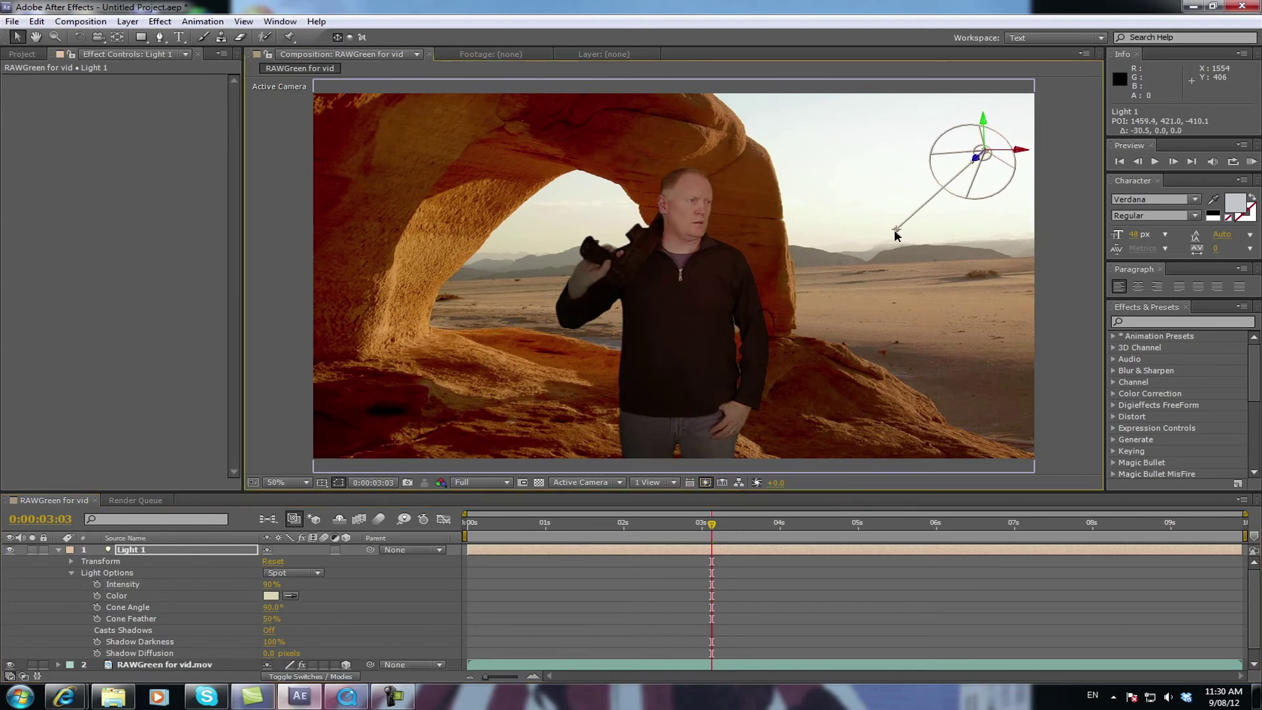
- Compare the scene with Light 1 off and on, then raise Intensity to 114%
{"action": "left_click", "coordinate": [10, 550]}
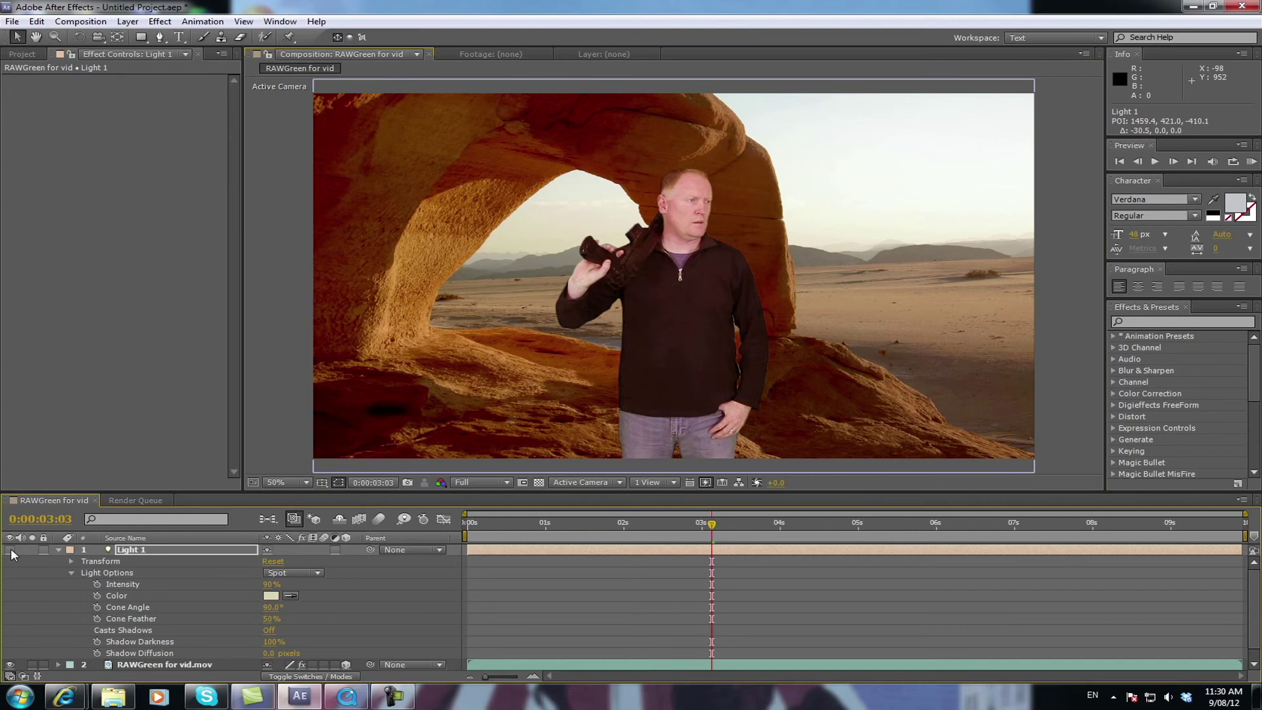
{"action": "left_click", "coordinate": [10, 550]}
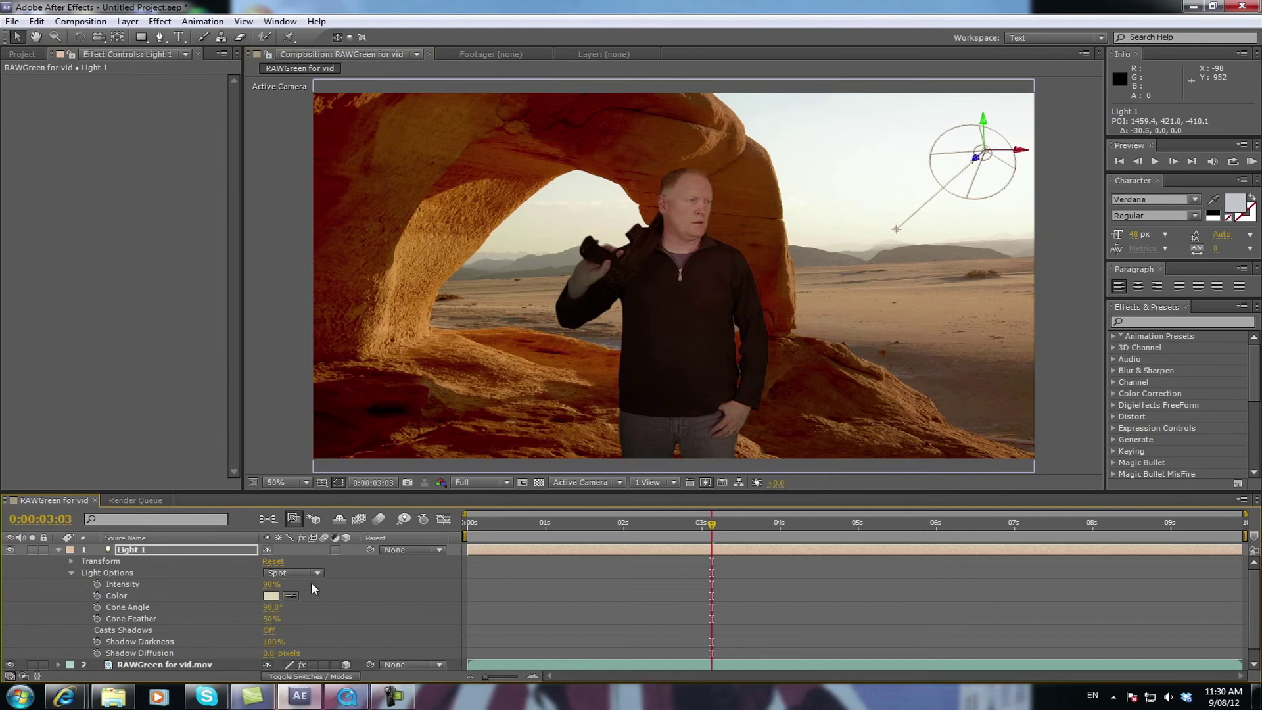
{"action": "mouse_move", "coordinate": [289, 584]}
{"action": "left_mouse_down"}
{"action": "mouse_move", "coordinate": [309, 584]}
{"action": "mouse_move", "coordinate": [284, 583]}
{"action": "left_mouse_up"}
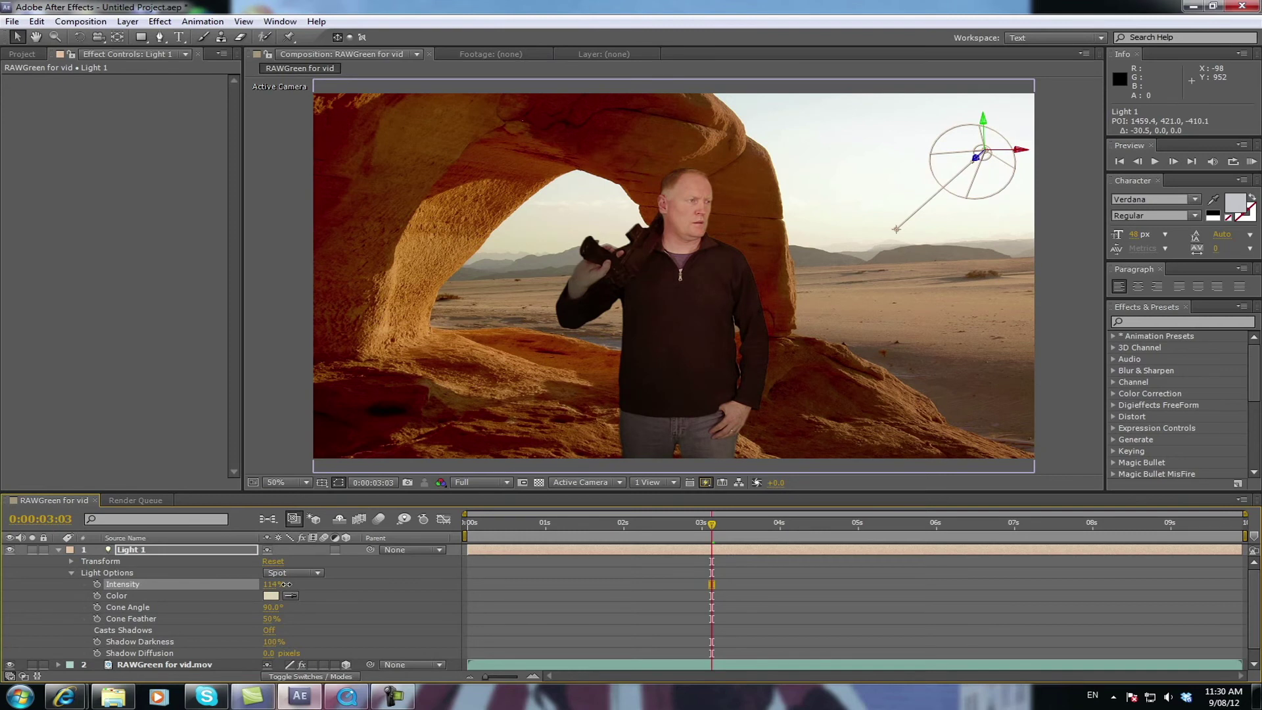
- At frame 0:00:05:15, nudge Light 1's aim, check around 7 seconds, and collapse its properties
{"action": "left_click_drag", "start_coordinate": [712, 524], "coordinate": [883, 523]}
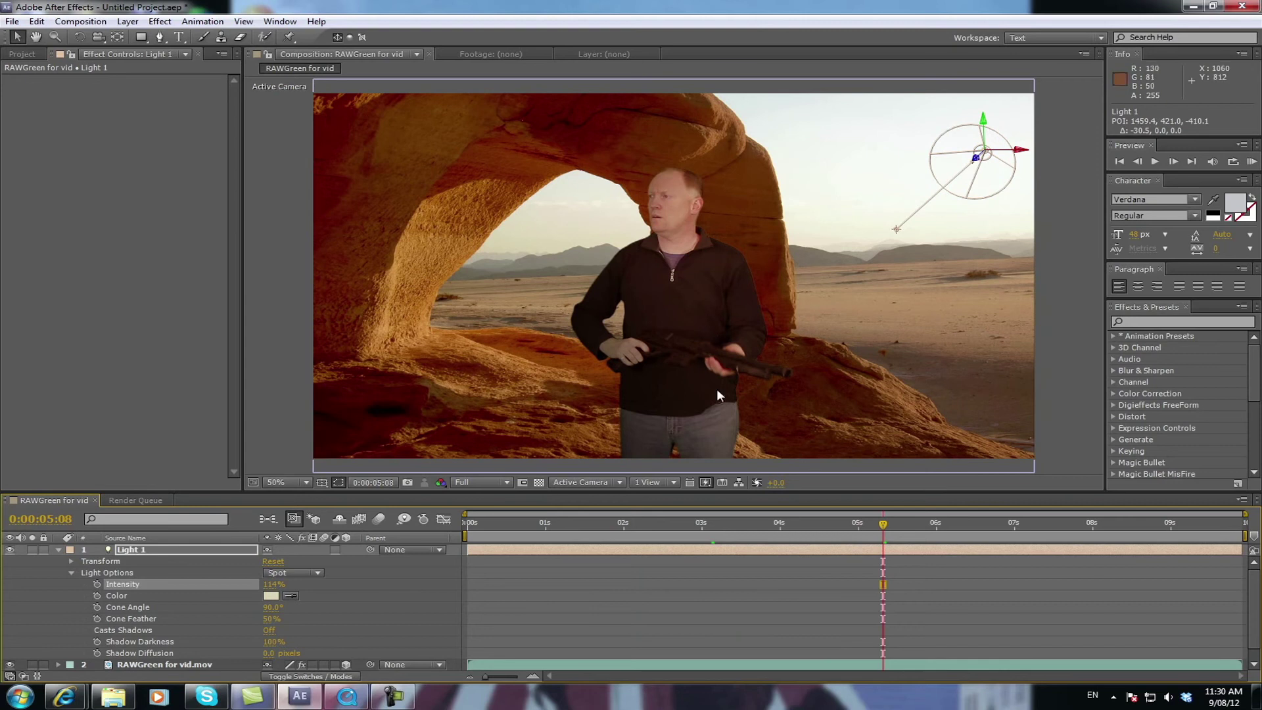
{"action": "left_click_drag", "start_coordinate": [883, 524], "coordinate": [905, 528]}
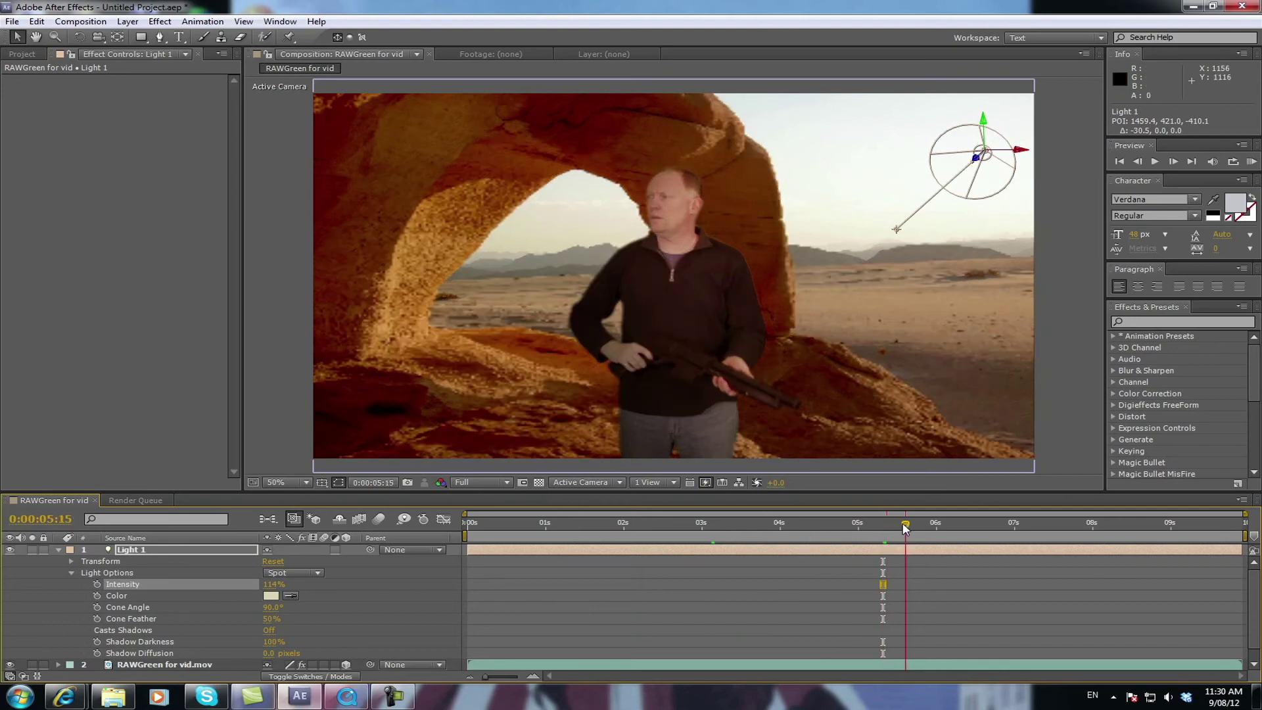
{"action": "left_click", "coordinate": [899, 231]}
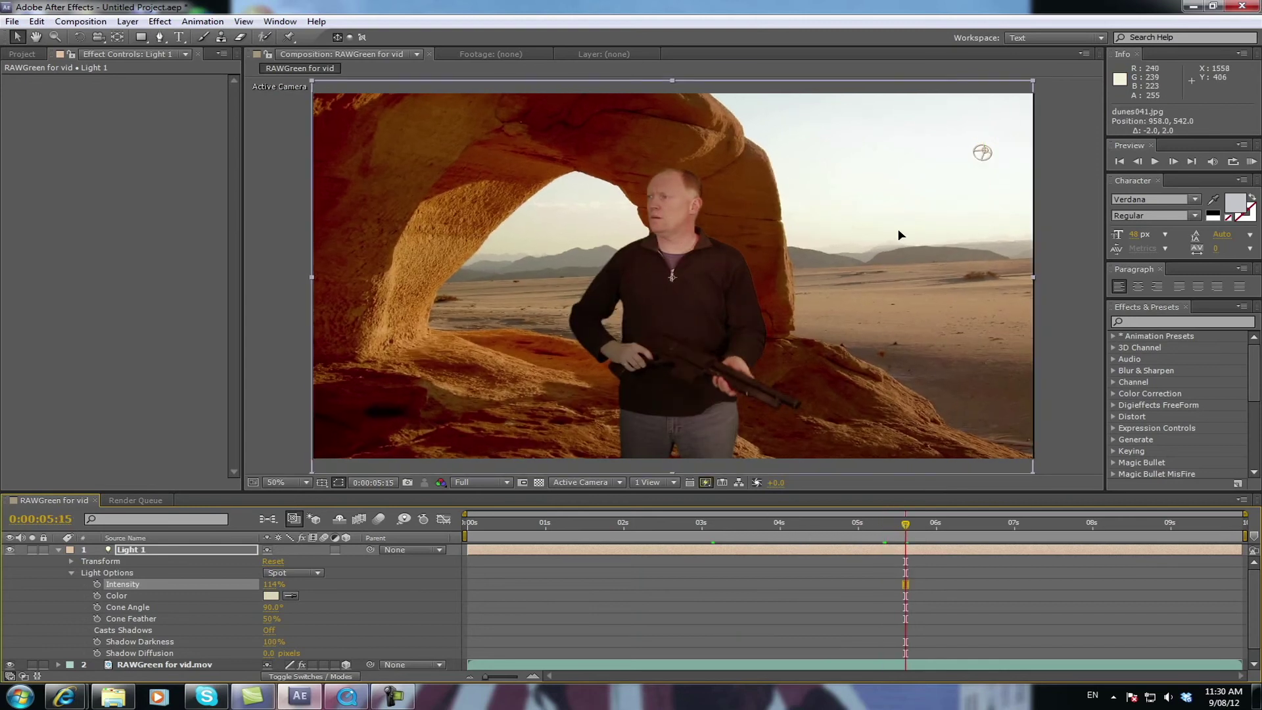
{"action": "left_click", "coordinate": [807, 552]}
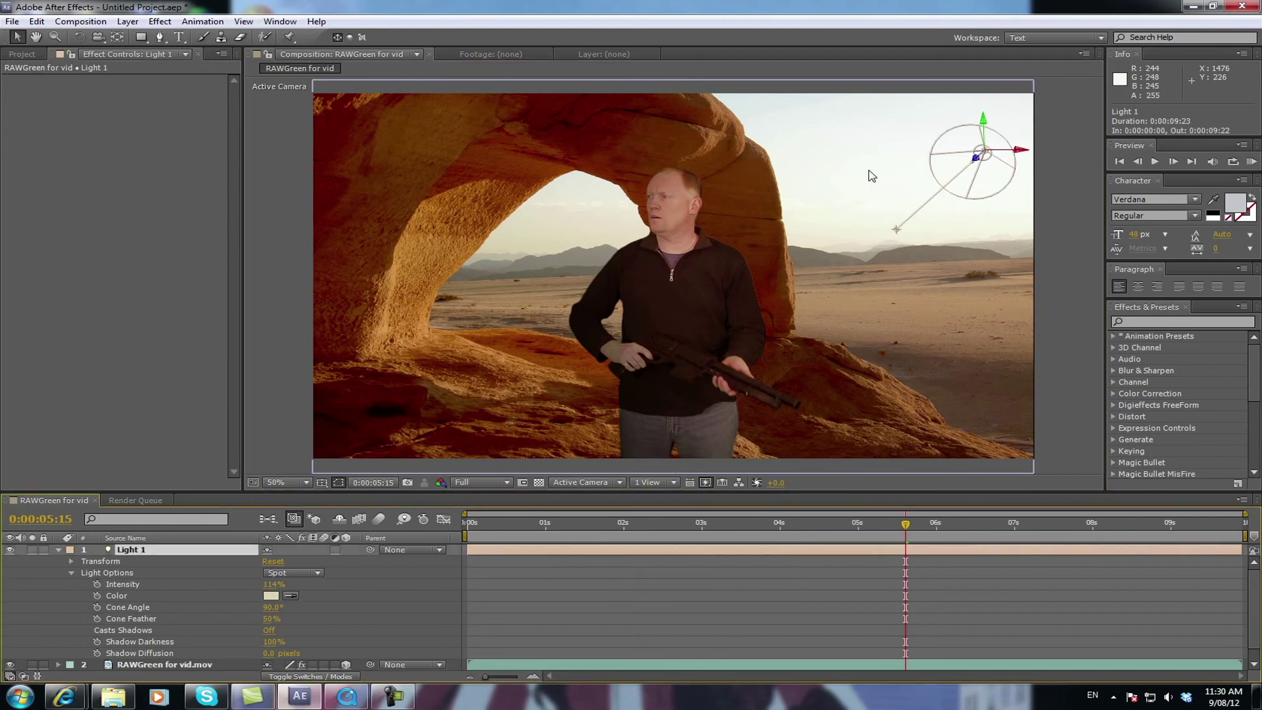
{"action": "left_click_drag", "start_coordinate": [896, 228], "coordinate": [912, 234]}
{"action": "left_click_drag", "start_coordinate": [906, 526], "coordinate": [666, 546]}
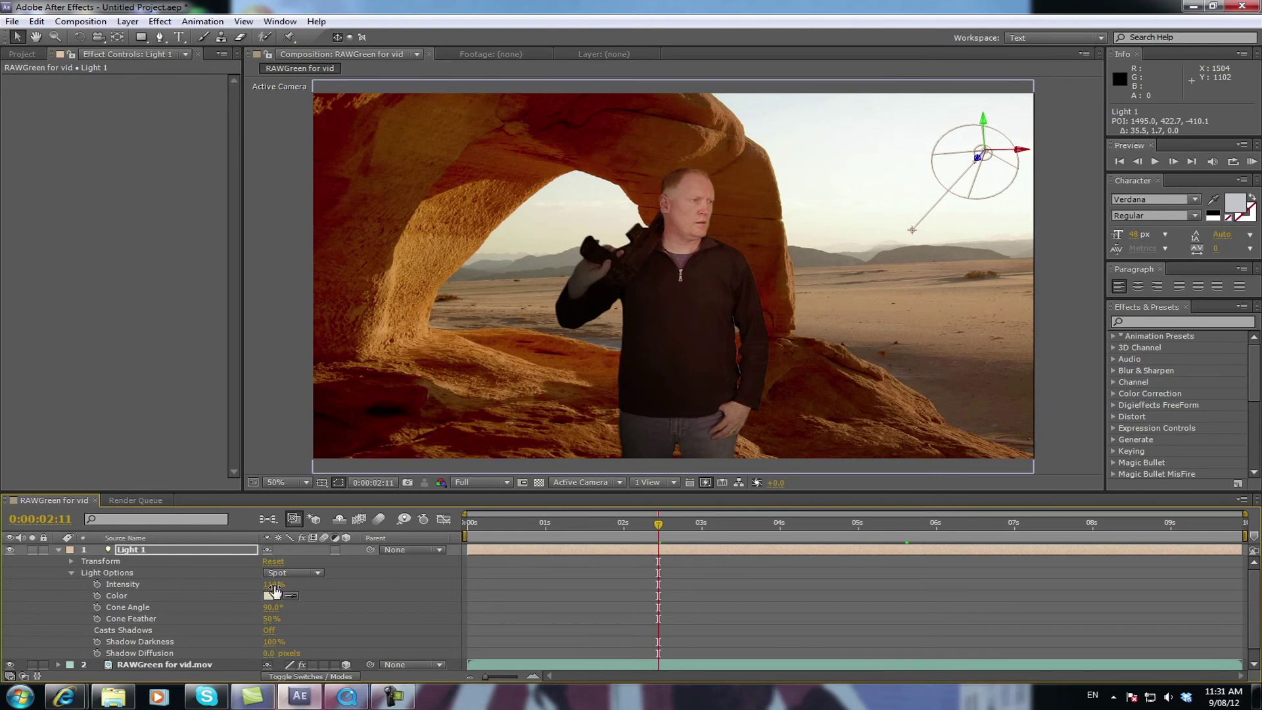
{"action": "left_click", "coordinate": [60, 549]}
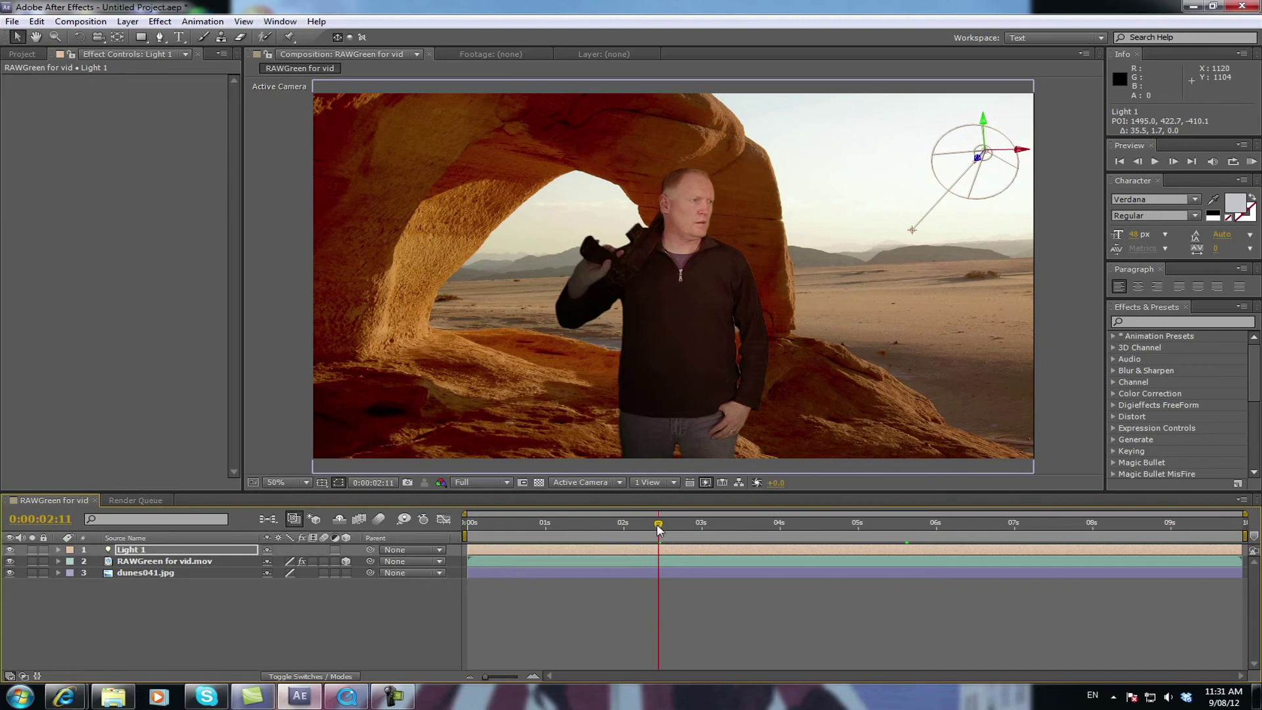
- At the 3-second mark, add Simple Choker to the RAWGreen for vid.mov layer
{"action": "left_click_drag", "start_coordinate": [658, 525], "coordinate": [701, 523]}
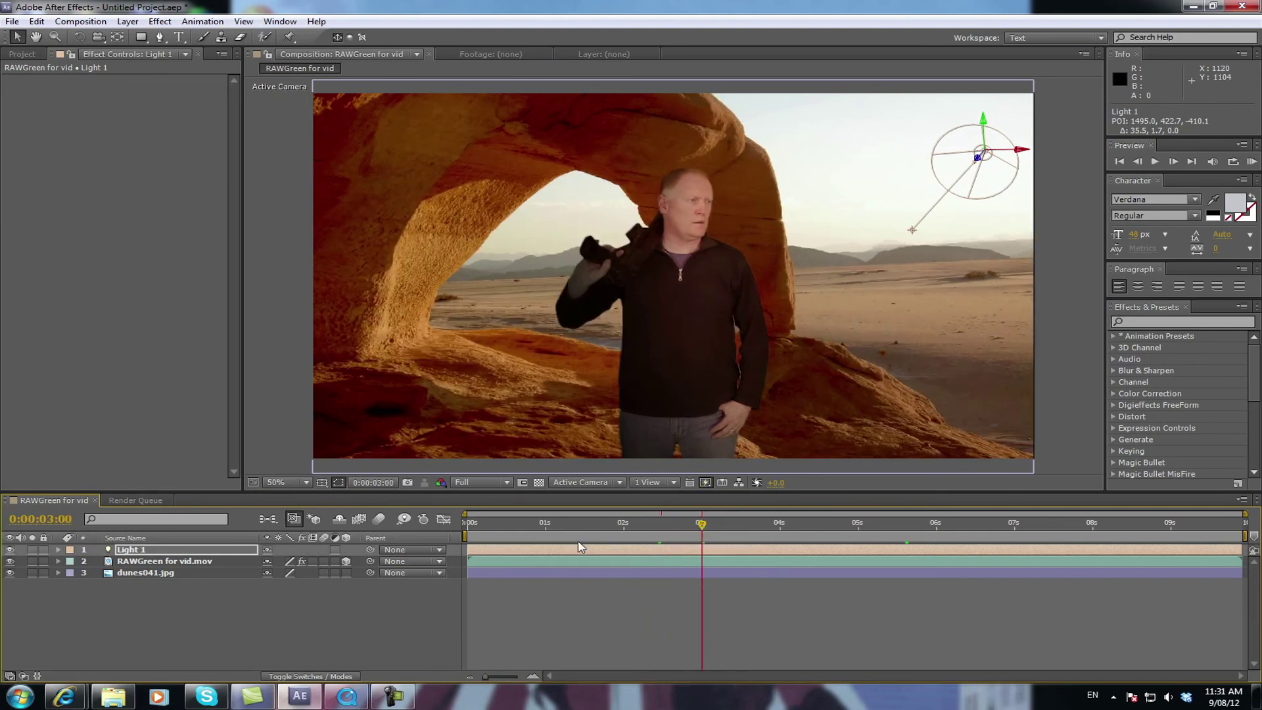
{"action": "left_click", "coordinate": [764, 453]}
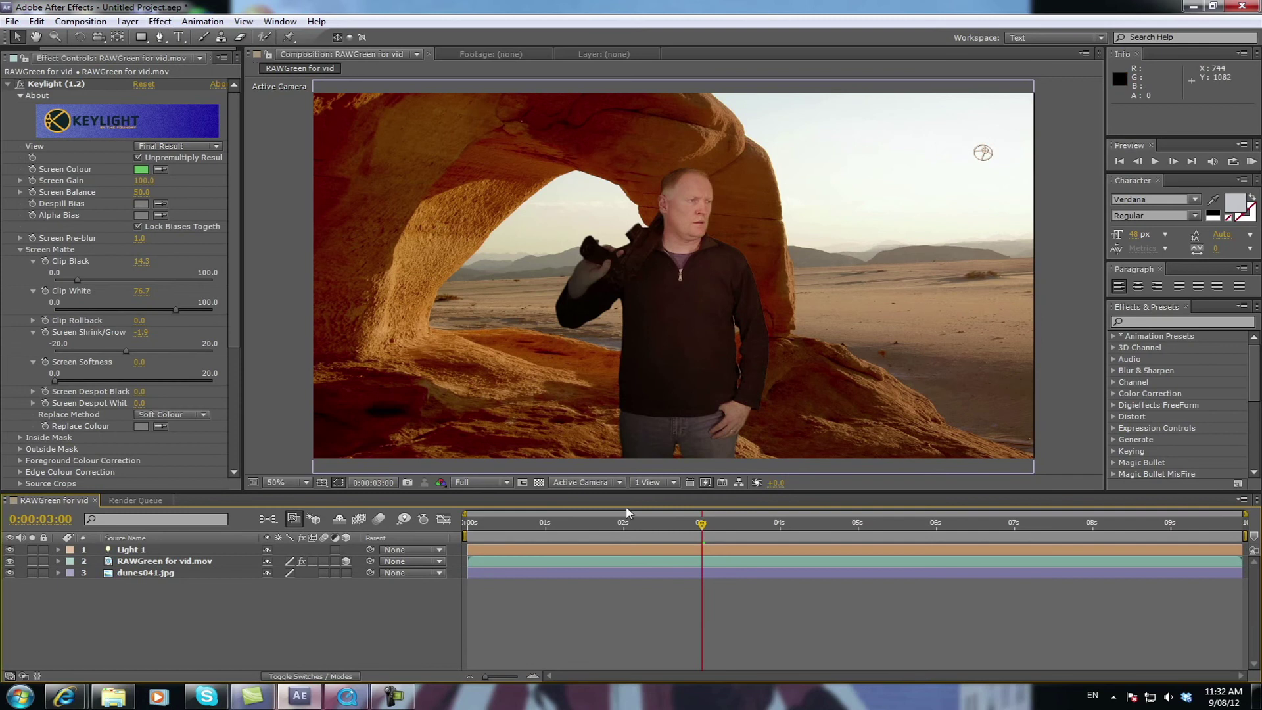
{"action": "left_click", "coordinate": [516, 562]}
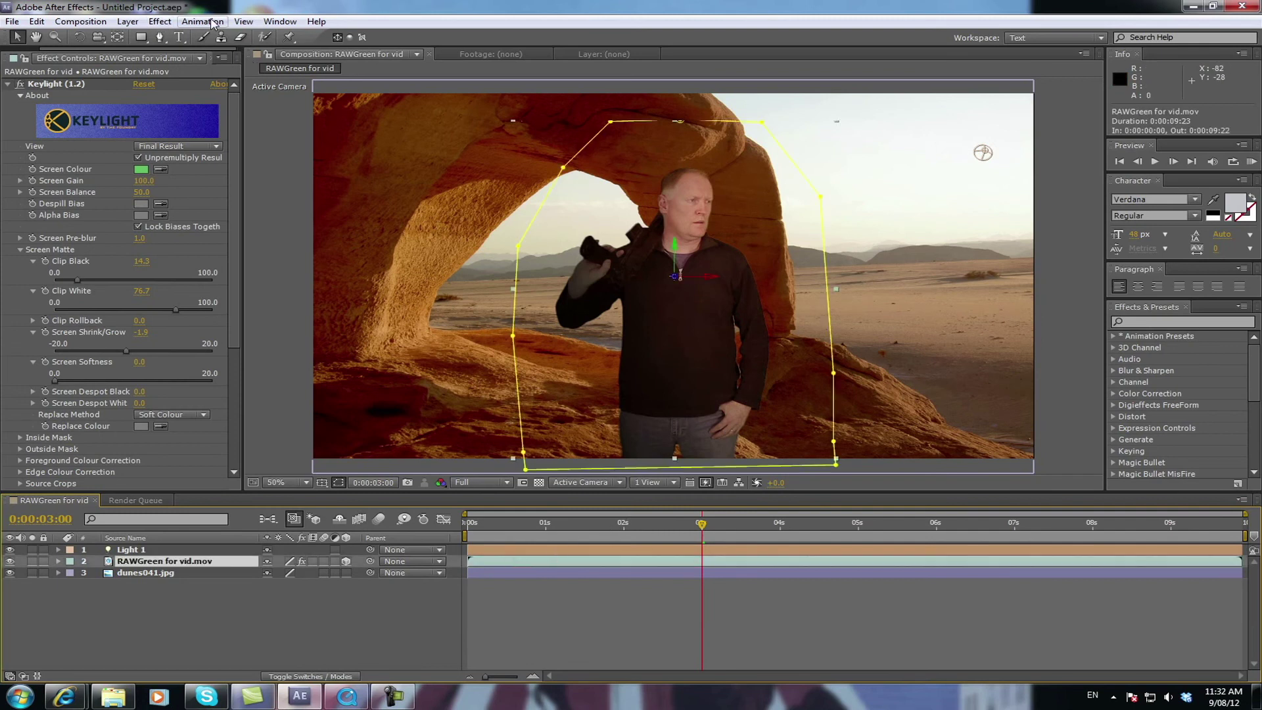
{"action": "left_click", "coordinate": [160, 21]}
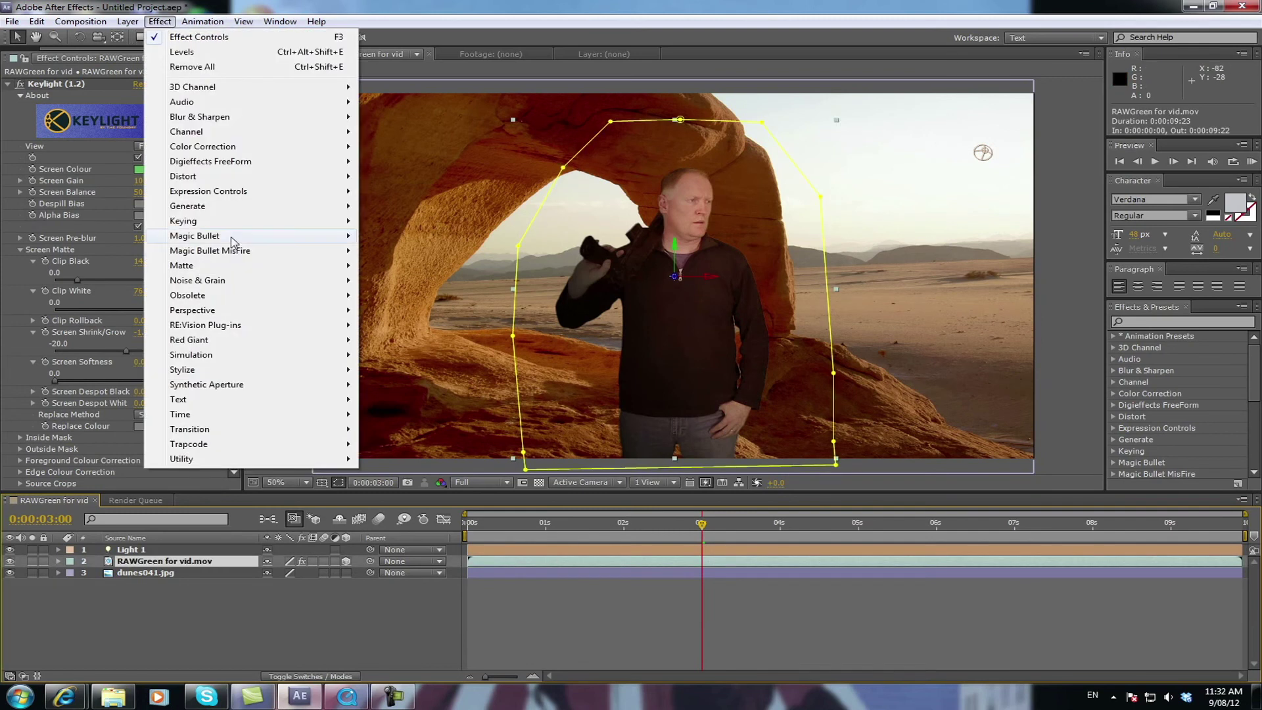
{"action": "mouse_move", "coordinate": [216, 266]}
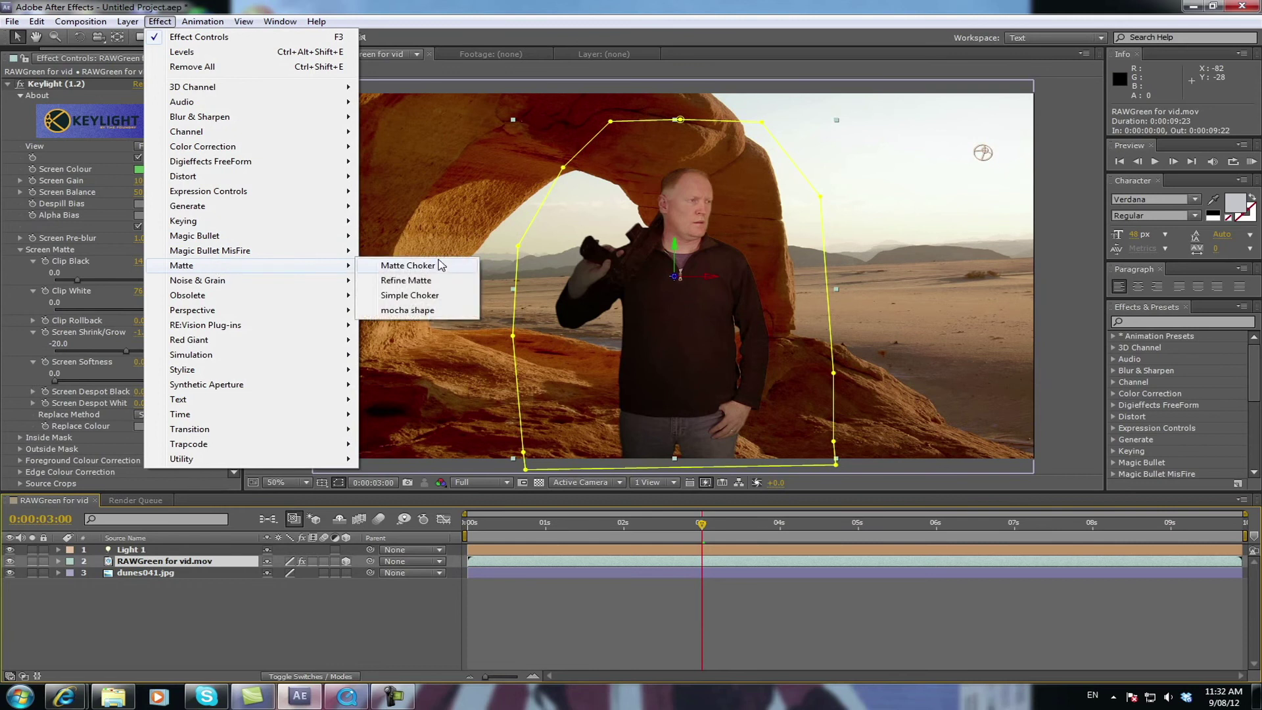
{"action": "left_click", "coordinate": [420, 296]}
- Zoom to 200% and nudge Choke Matte up to 0.75
{"action": "key", "text": "period"}
{"action": "key", "text": "period"}
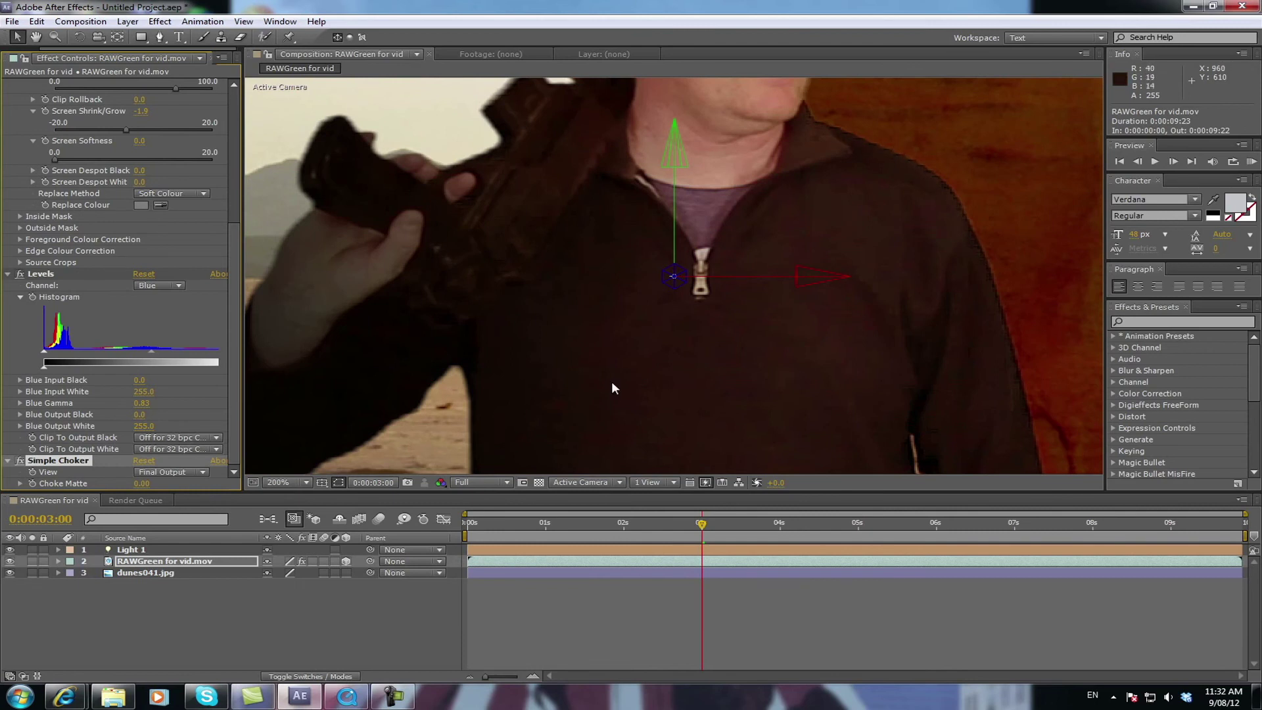
{"action": "left_click", "coordinate": [21, 483]}
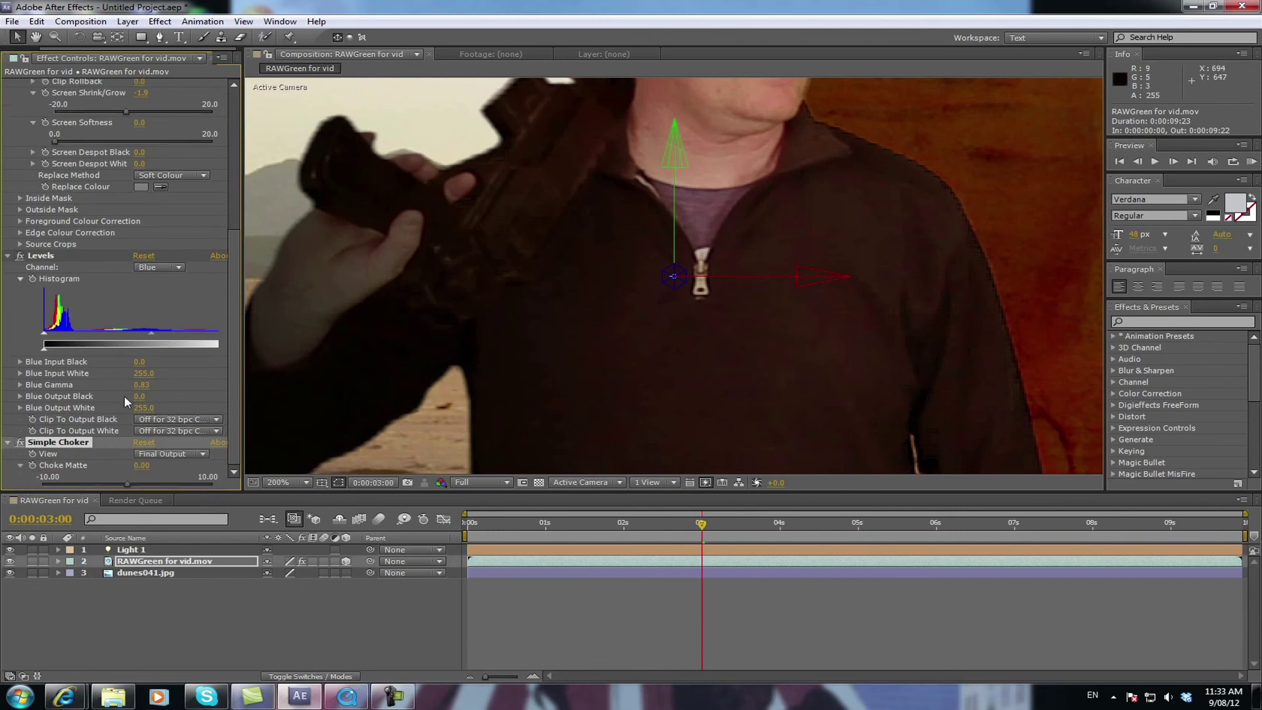
{"action": "left_click_drag", "start_coordinate": [126, 482], "coordinate": [133, 481]}
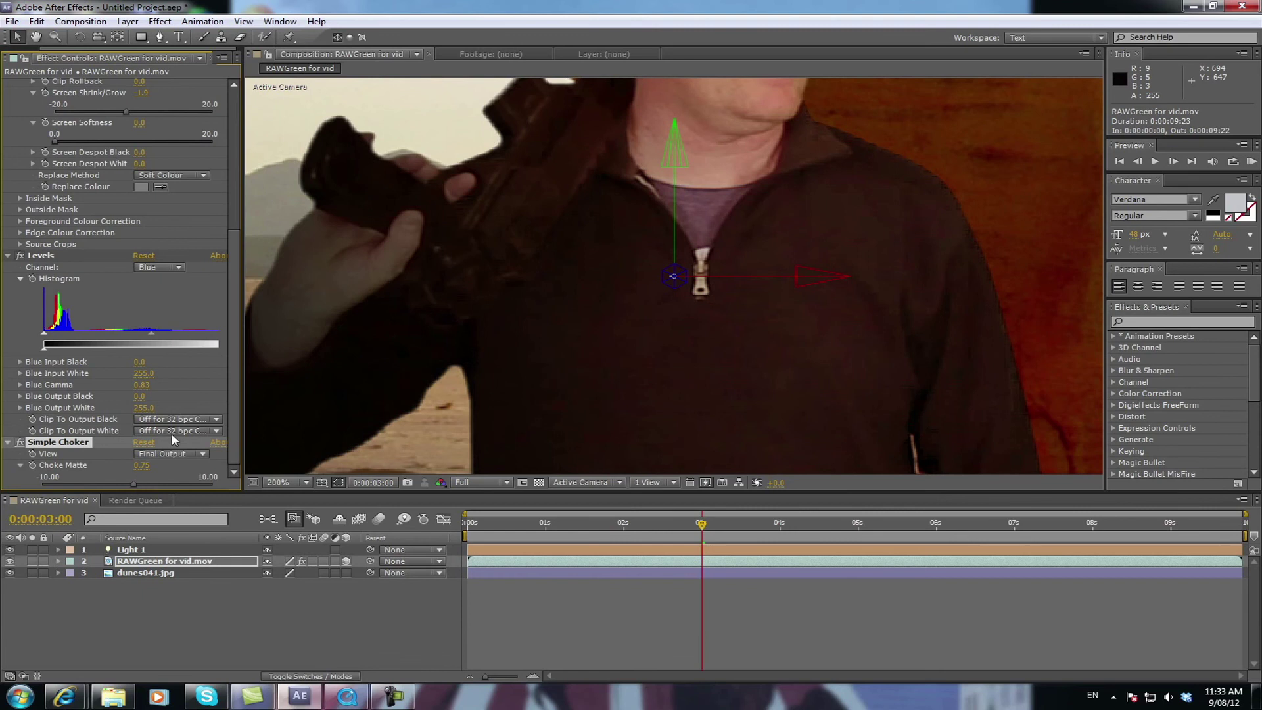
{"action": "scroll", "coordinate": [553, 369], "scroll_direction": "down", "scroll_amount": 1}
{"action": "scroll", "coordinate": [554, 369], "scroll_direction": "down", "scroll_amount": 1}
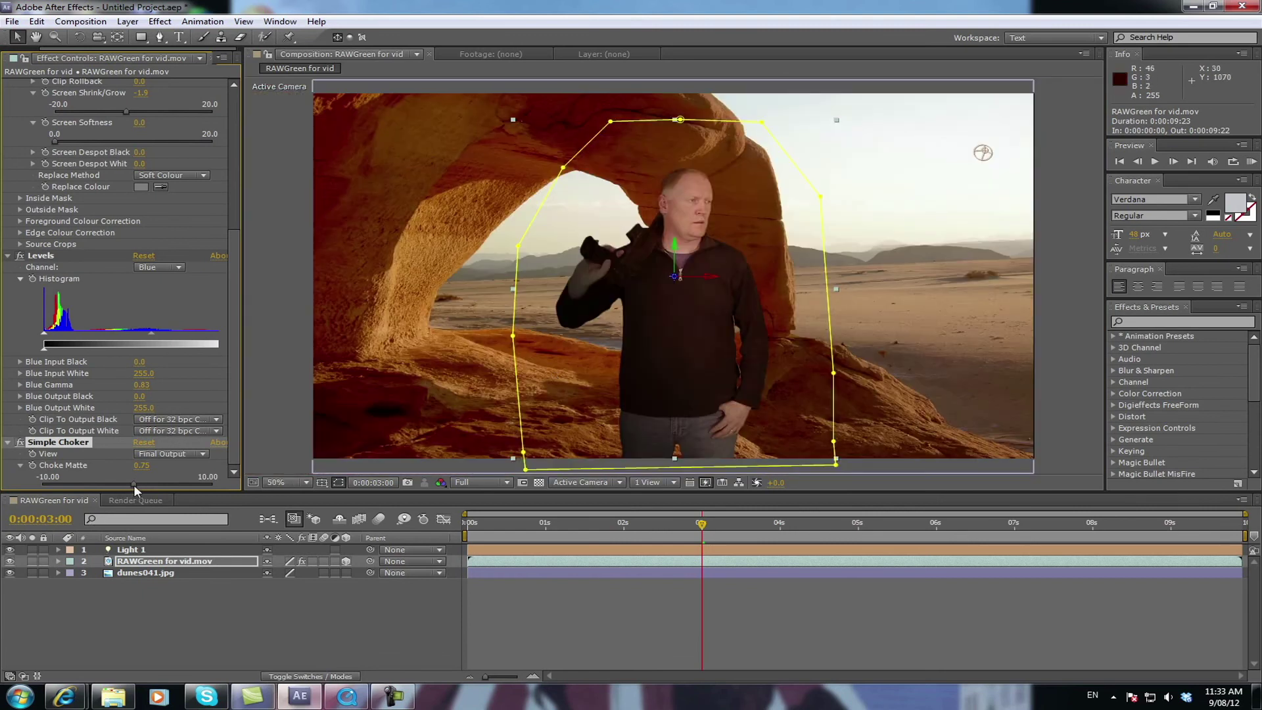
- Try Choke Matte at 8.41, 10.00 and -10.00, then reset it to 0
{"action": "left_click_drag", "start_coordinate": [133, 484], "coordinate": [199, 472]}
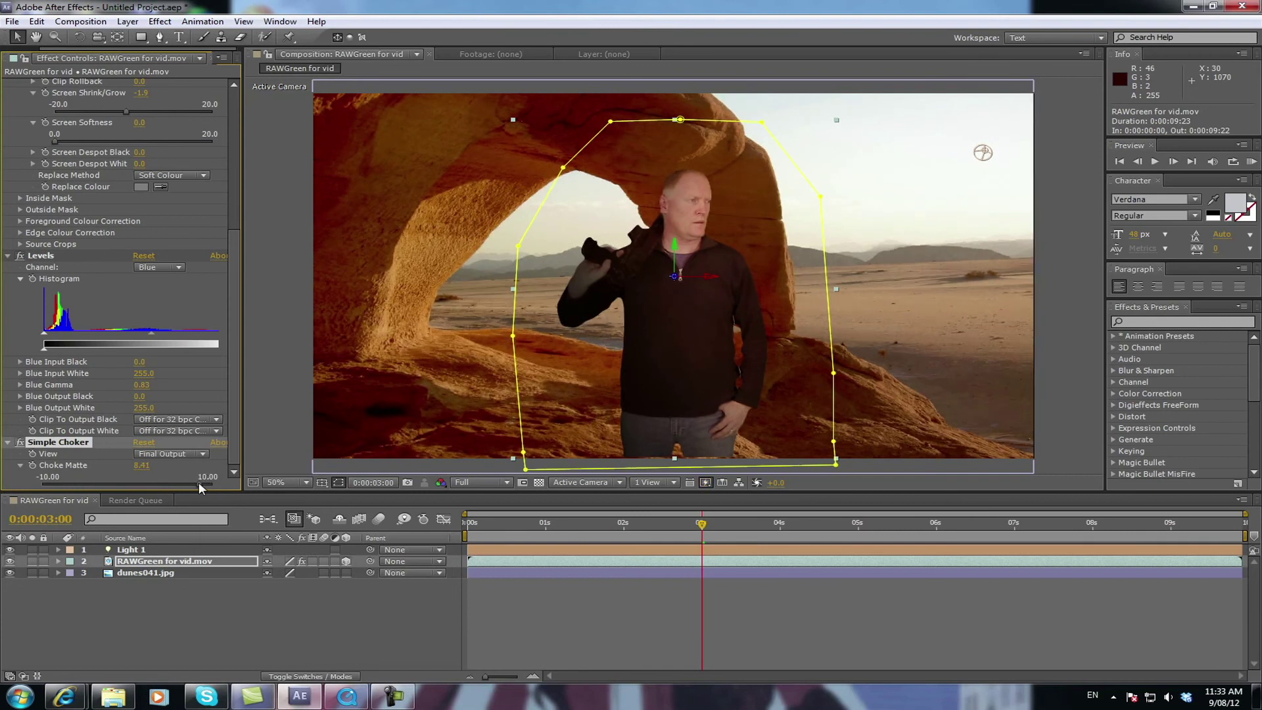
{"action": "left_click_drag", "start_coordinate": [199, 483], "coordinate": [215, 480]}
{"action": "left_click_drag", "start_coordinate": [212, 484], "coordinate": [52, 482]}
{"action": "left_click", "coordinate": [148, 465]}
{"action": "type", "text": "0"}
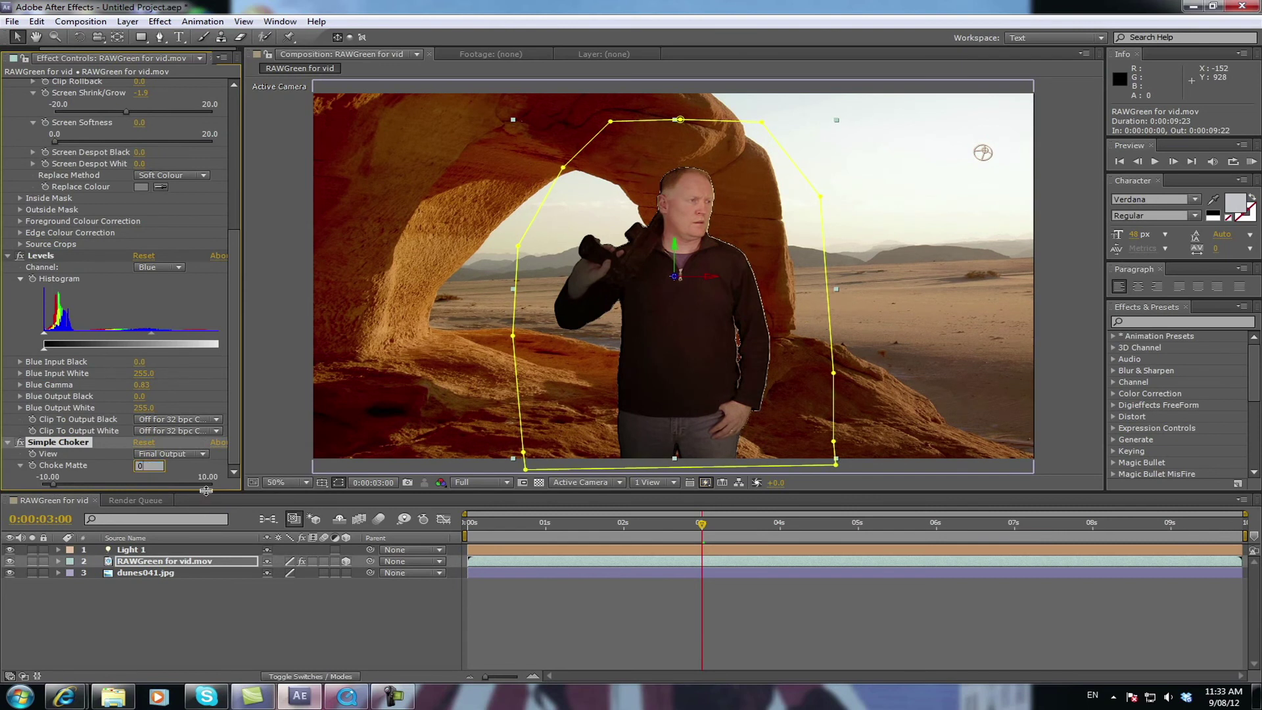
{"action": "left_click", "coordinate": [264, 654]}
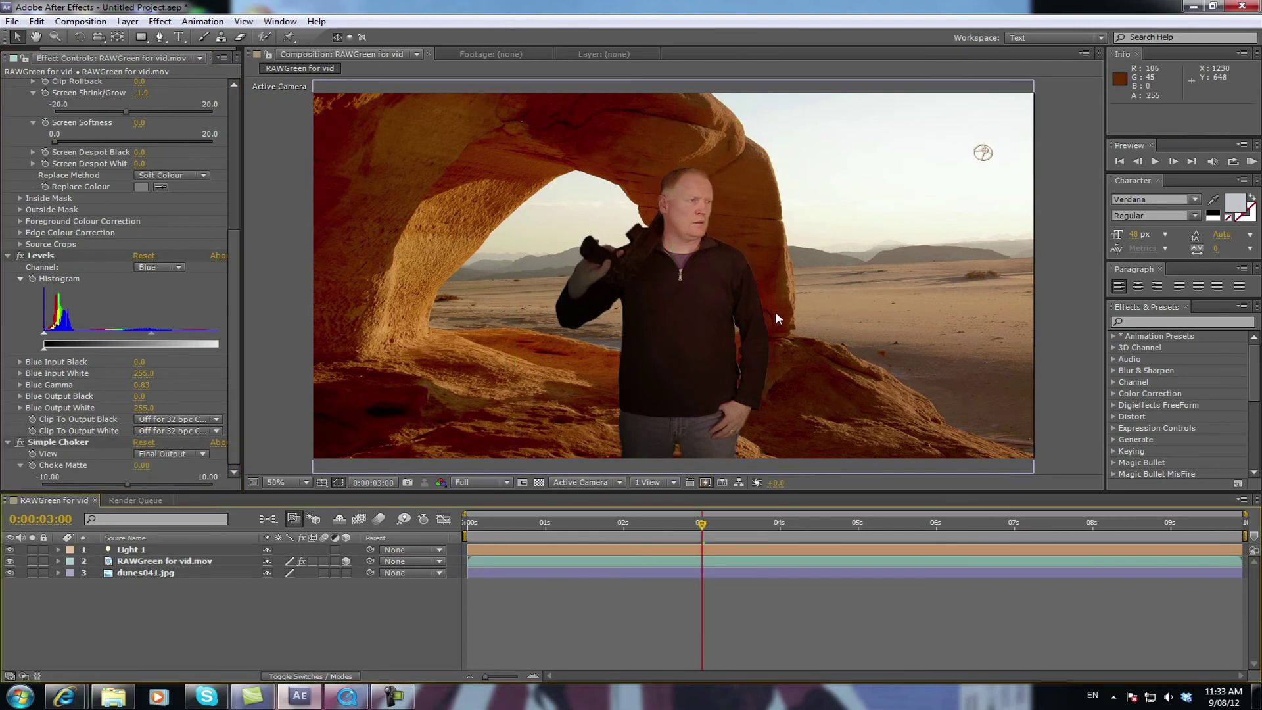
- At 200% zoom, raise Choke Matte to 0.93, deselect the layer, and rewind toward the start
{"action": "key", "text": "period"}
{"action": "key", "text": "period"}
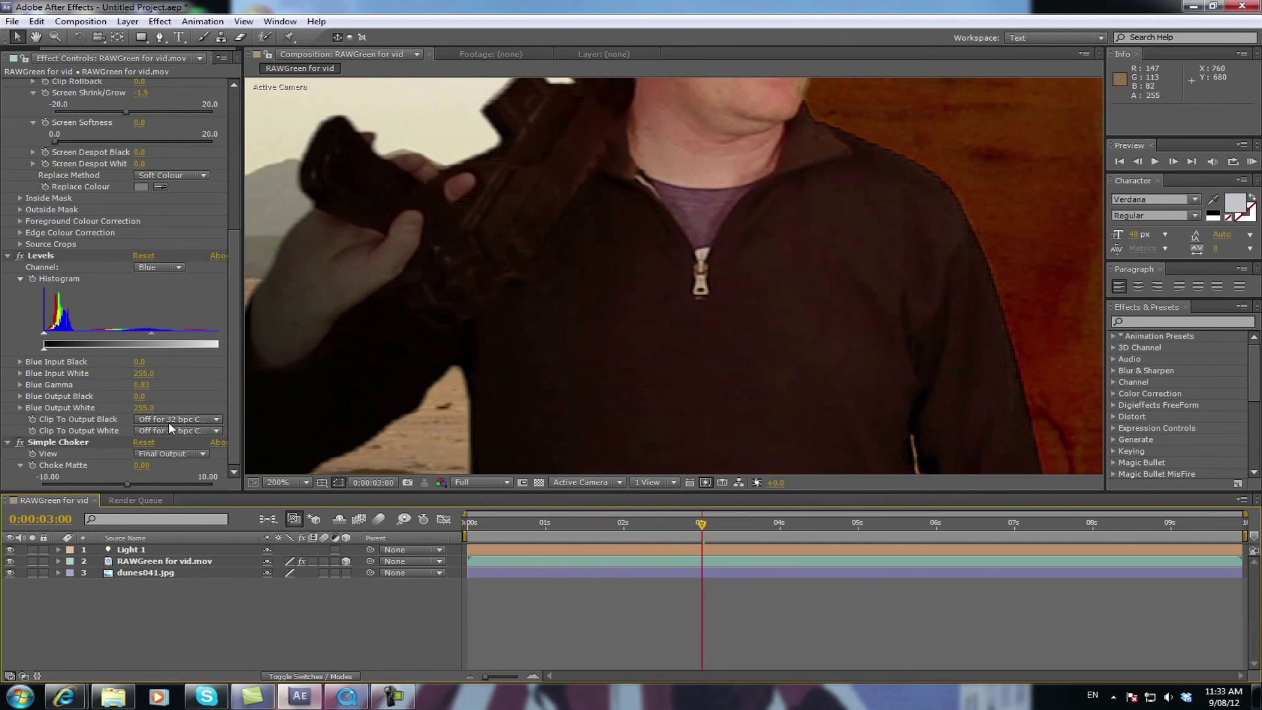
{"action": "left_click", "coordinate": [126, 483]}
{"action": "left_click_drag", "start_coordinate": [128, 483], "coordinate": [135, 483]}
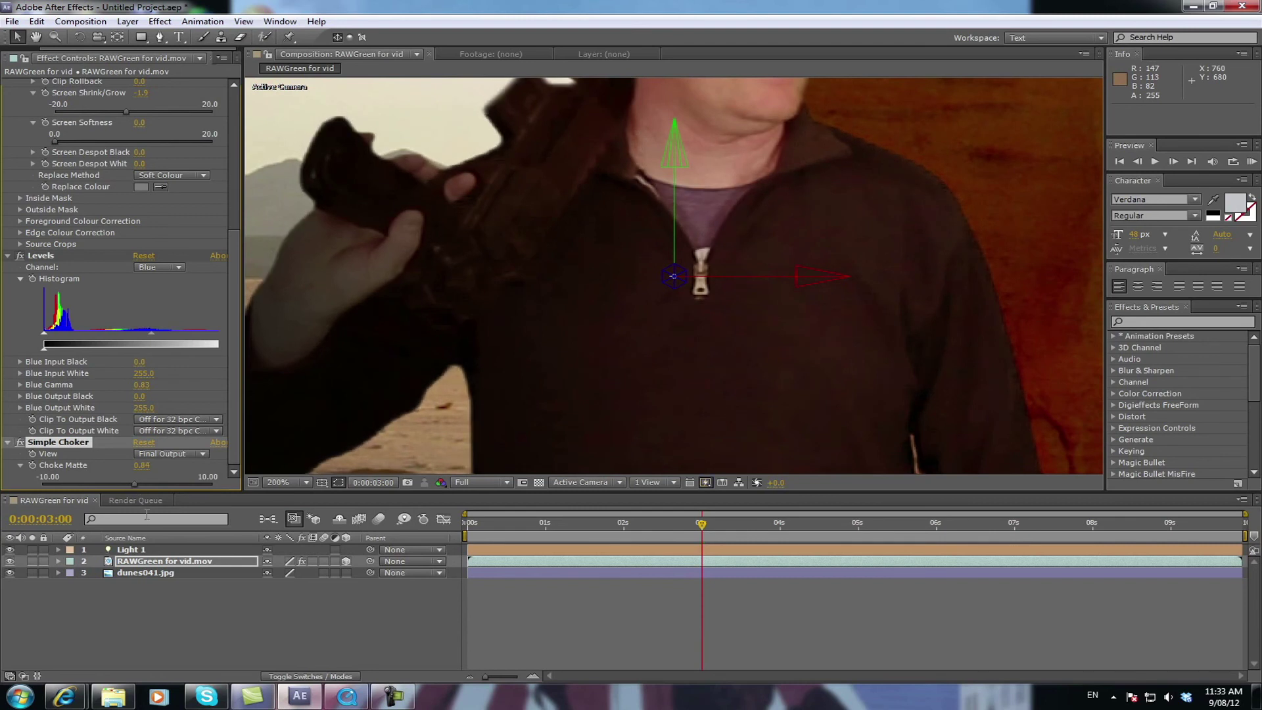
{"action": "left_click", "coordinate": [136, 483]}
{"action": "scroll", "coordinate": [591, 317], "scroll_direction": "down", "scroll_amount": 4}
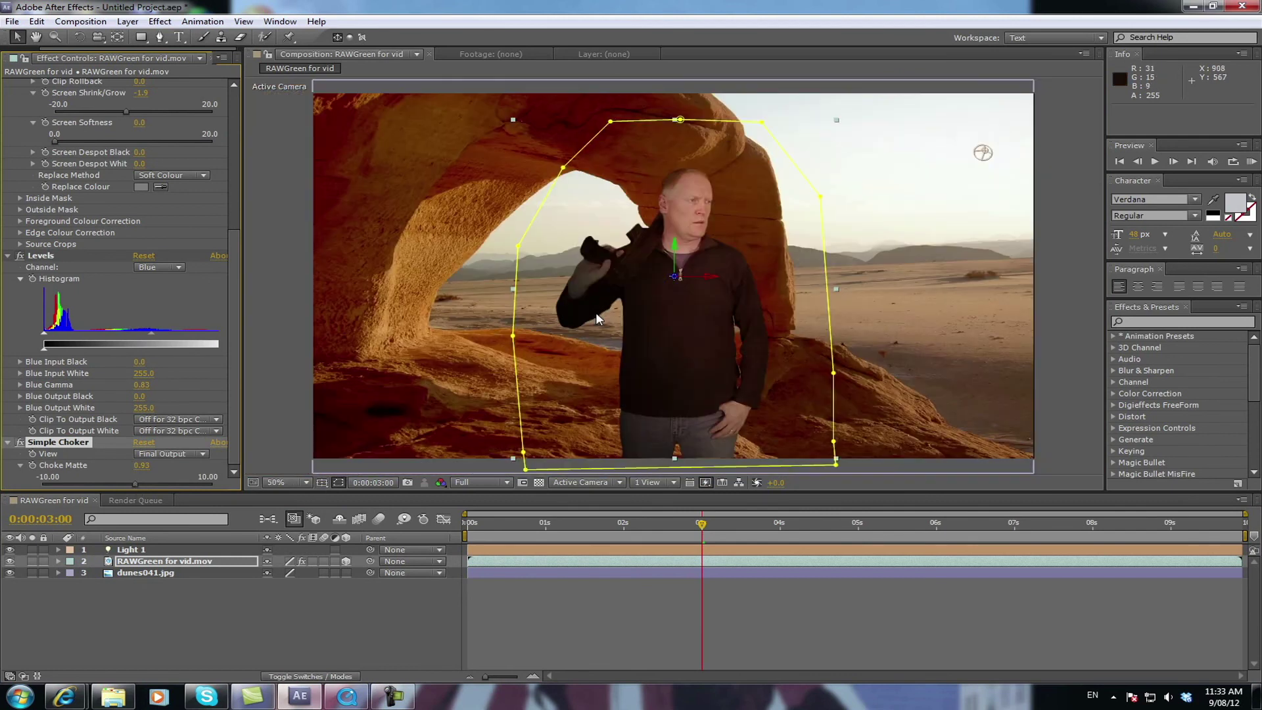
{"action": "left_click", "coordinate": [819, 655]}
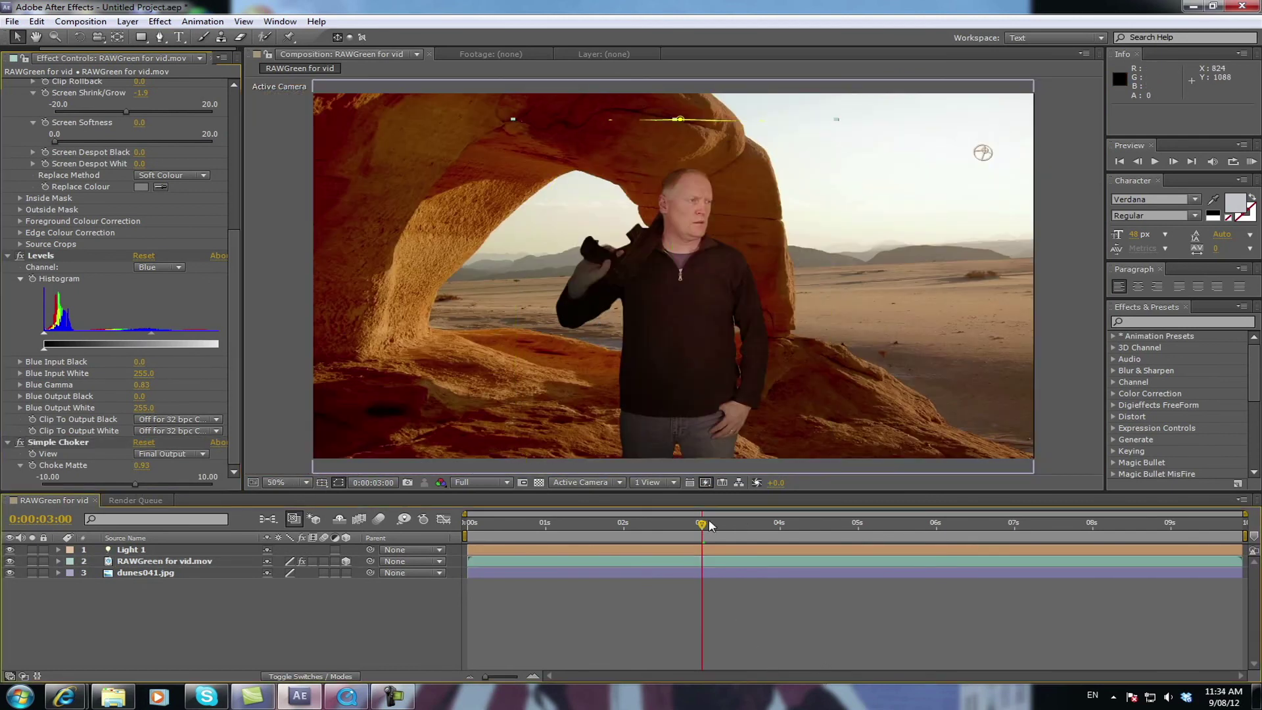
{"action": "left_click_drag", "start_coordinate": [703, 523], "coordinate": [454, 524]}
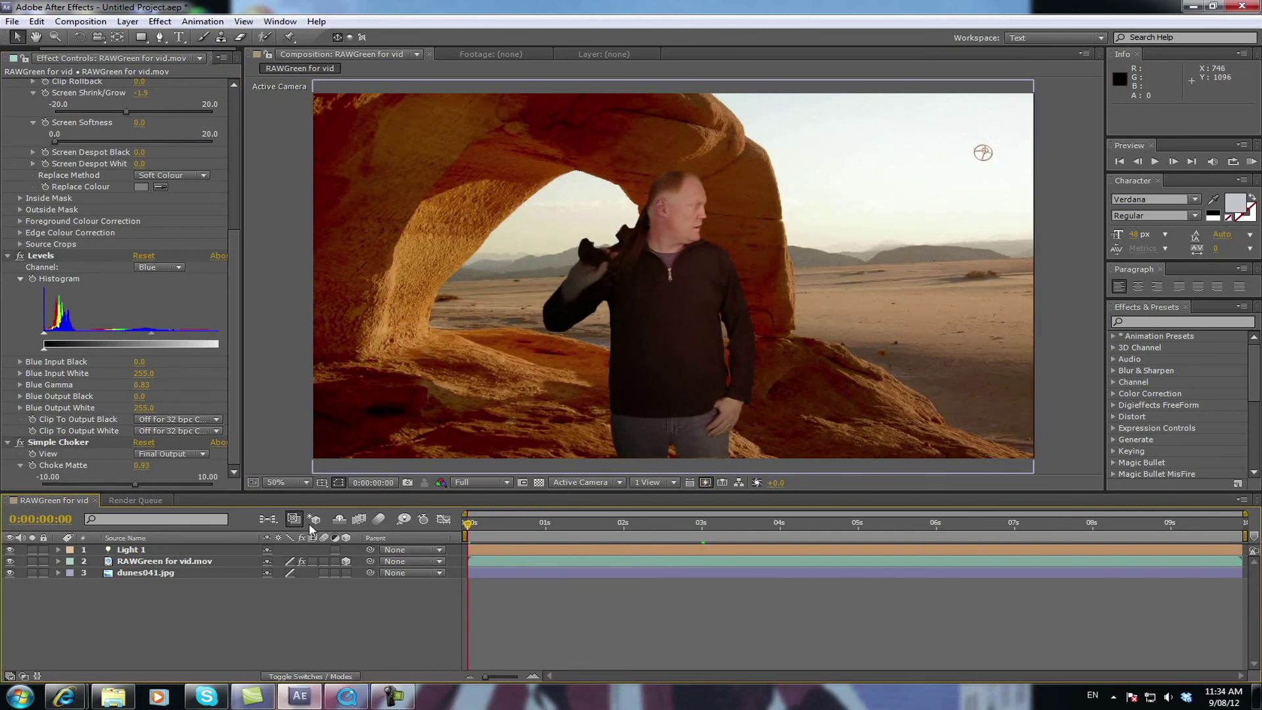
- Enter Choke Matte values 0, then 0.50, and finally 0.75
{"action": "left_click", "coordinate": [142, 466]}
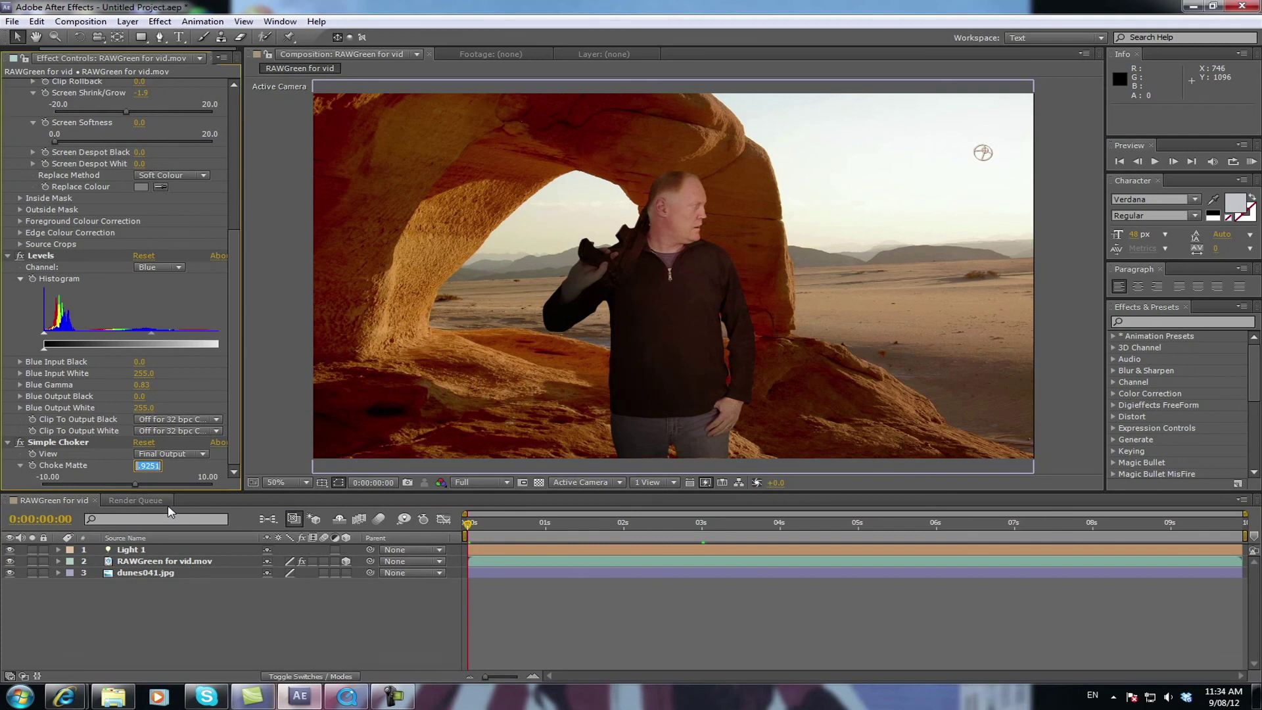
{"action": "type", "text": "0"}
{"action": "left_click", "coordinate": [551, 608]}
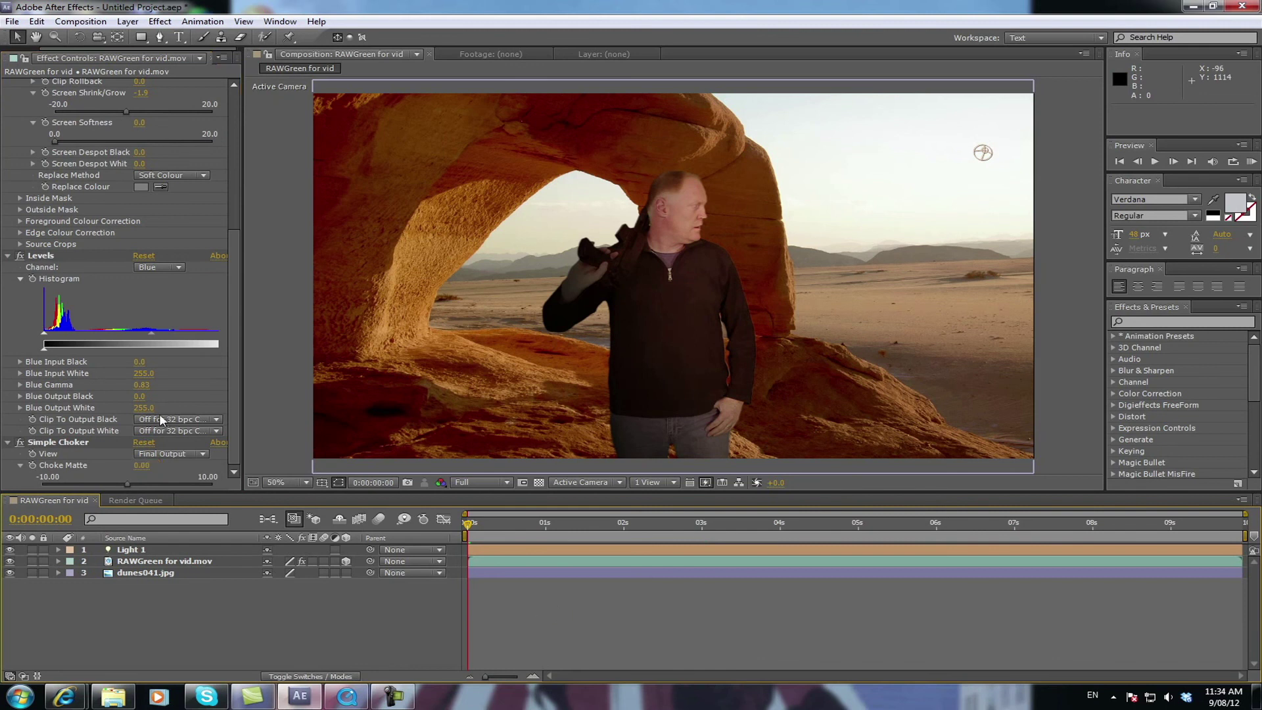
{"action": "left_click", "coordinate": [141, 466]}
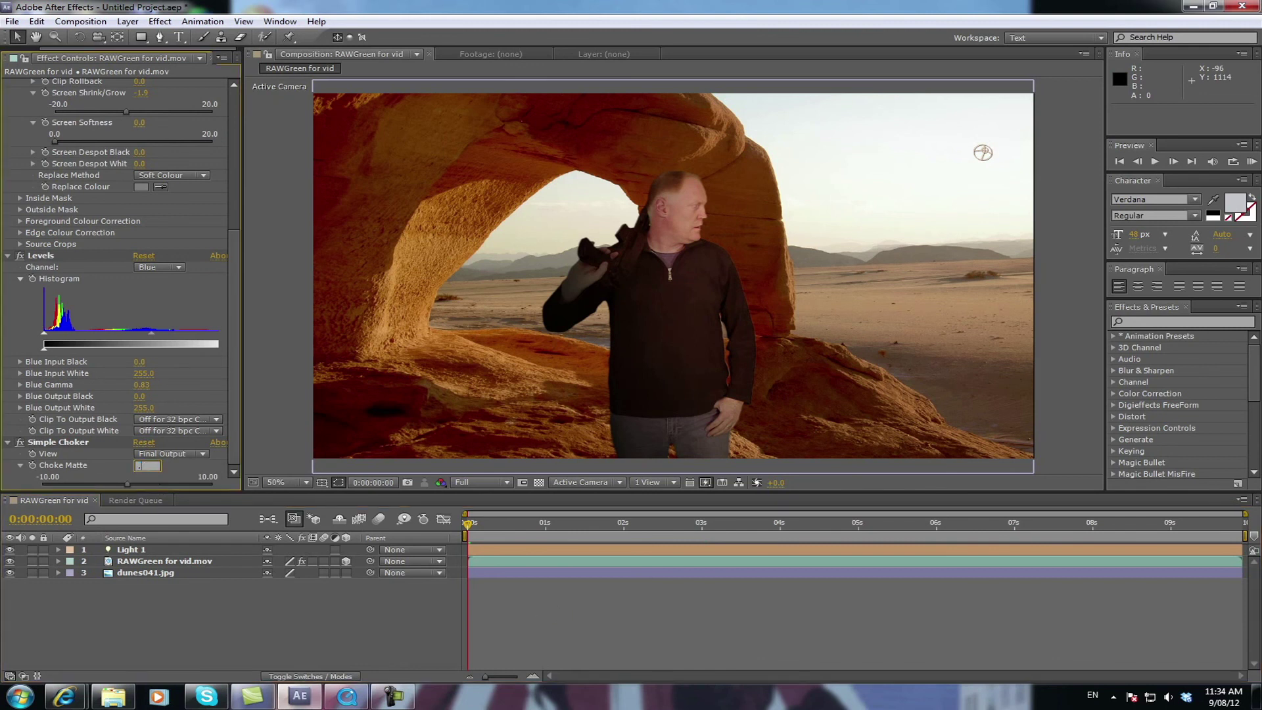
{"action": "type", "text": "50"}
{"action": "left_click", "coordinate": [563, 637]}
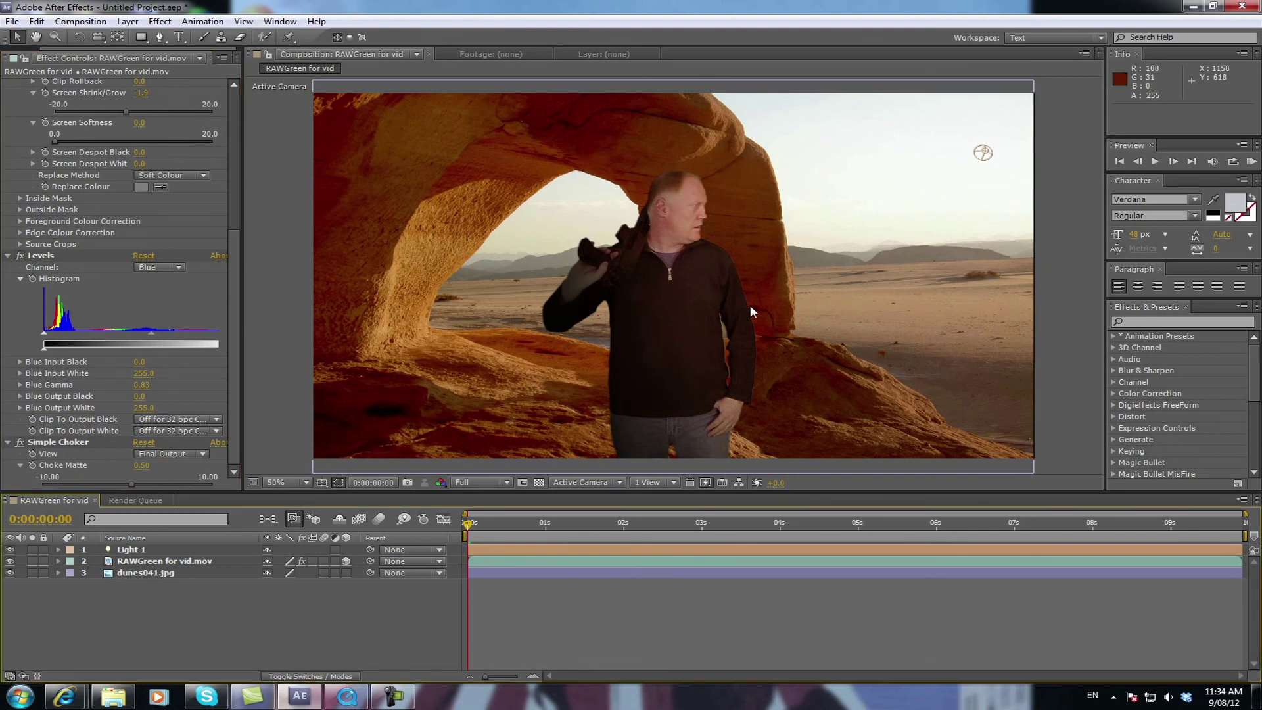
{"action": "left_click", "coordinate": [140, 465]}
{"action": "type", "text": ".75"}
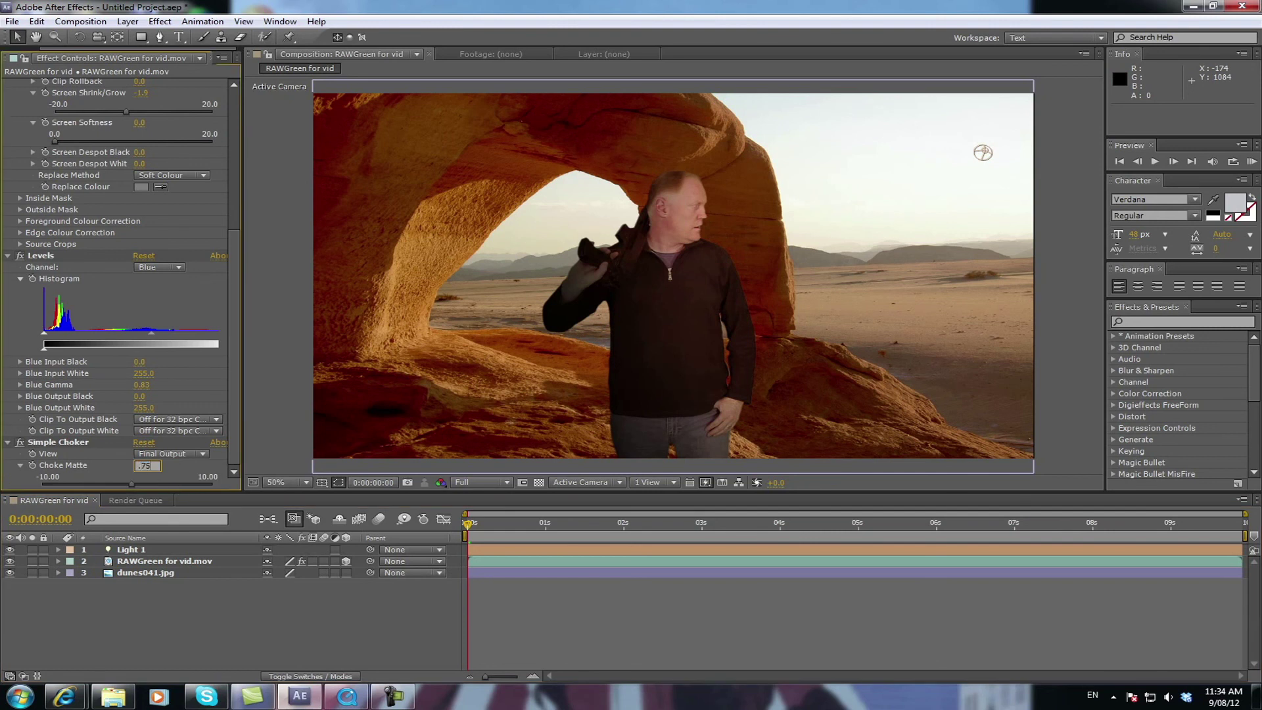
{"action": "left_click", "coordinate": [620, 621]}
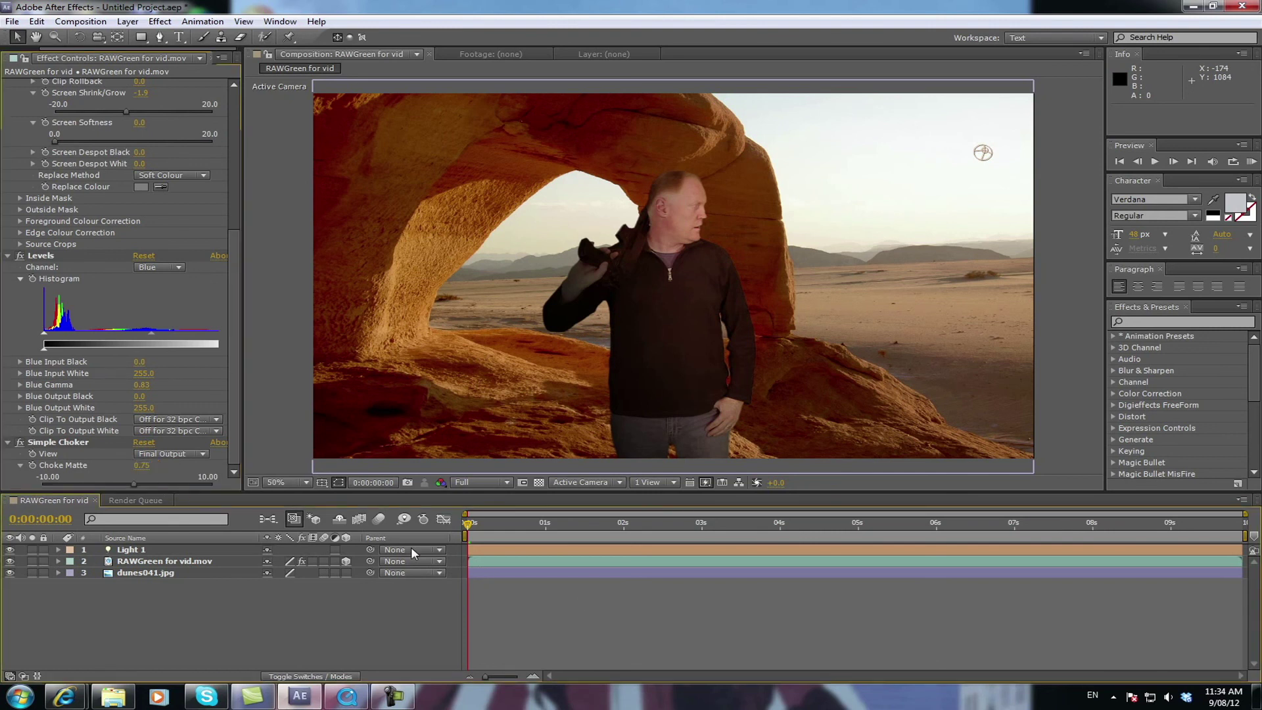
{"action": "left_click_drag", "start_coordinate": [471, 534], "coordinate": [1141, 536]}
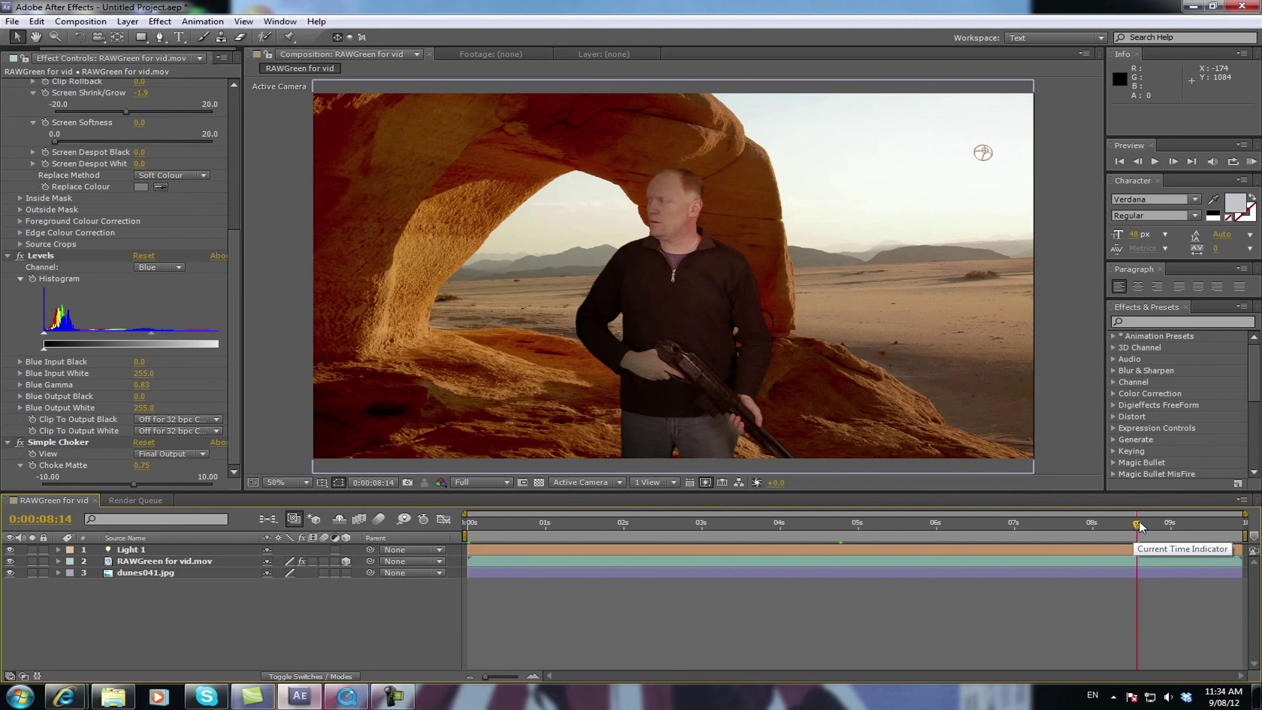
{"action": "left_click_drag", "start_coordinate": [1141, 526], "coordinate": [933, 526]}
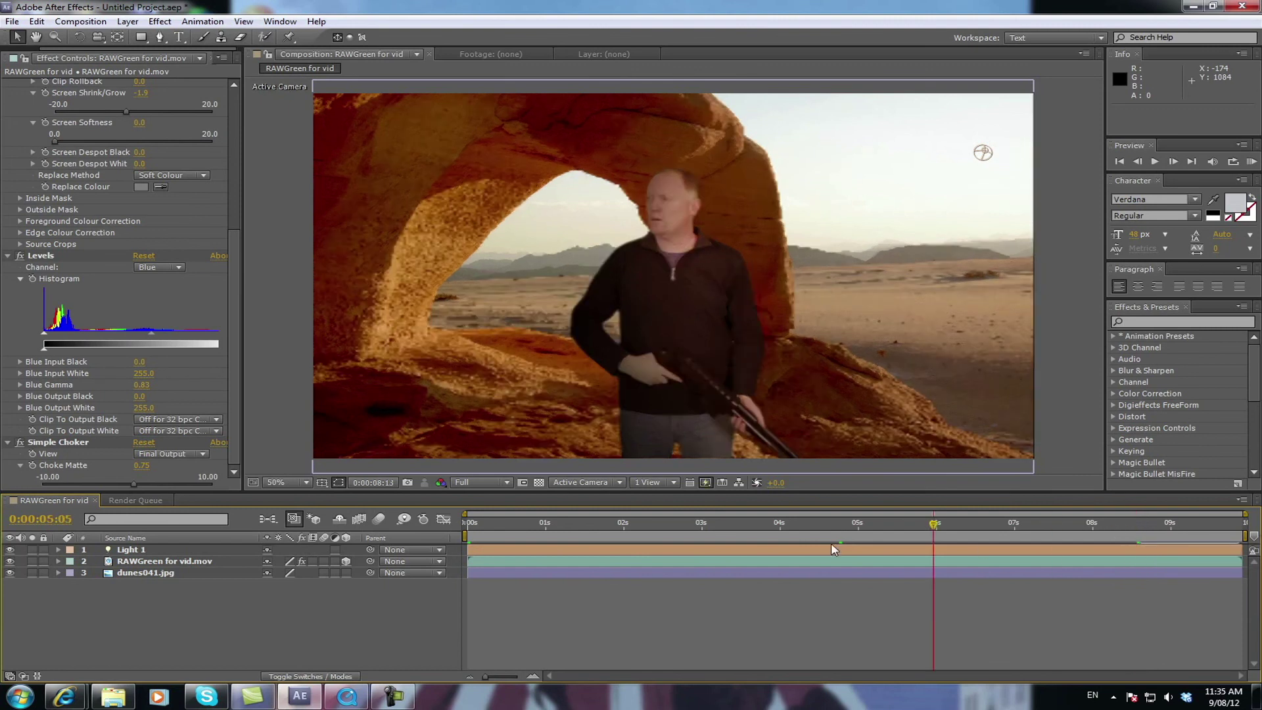
{"action": "left_click_drag", "start_coordinate": [631, 529], "coordinate": [432, 544]}
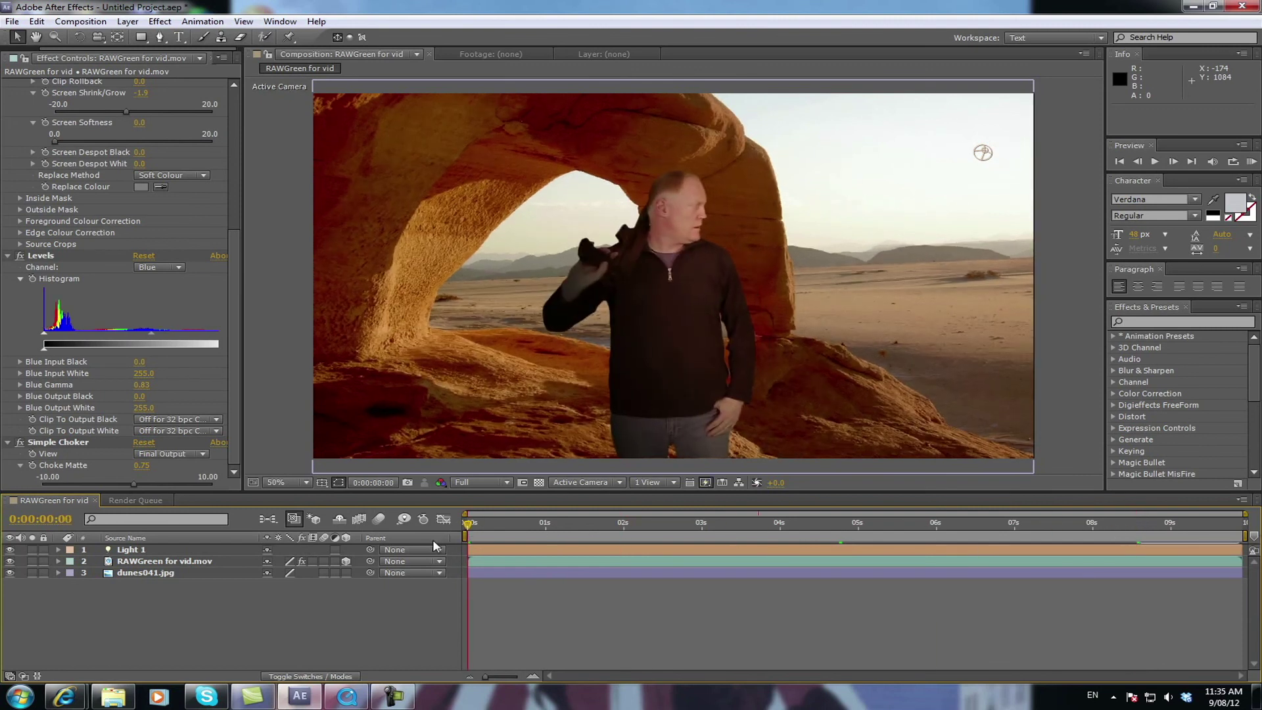